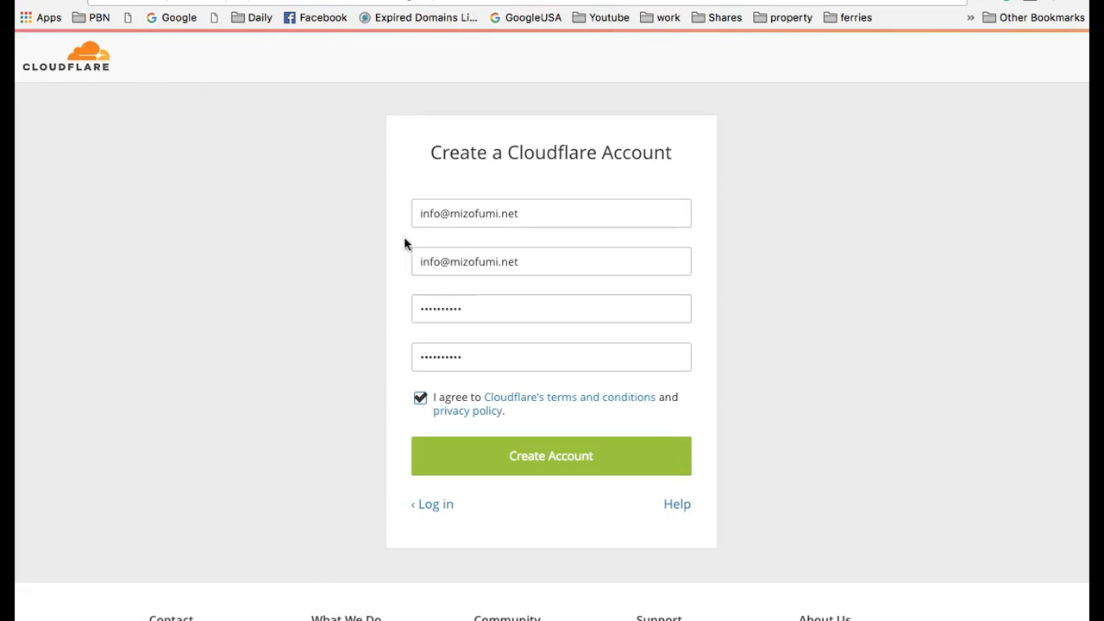
Submit the completed Cloudflare account registration and let the browser save the login
{"action": "left_click", "coordinate": [541, 471]}
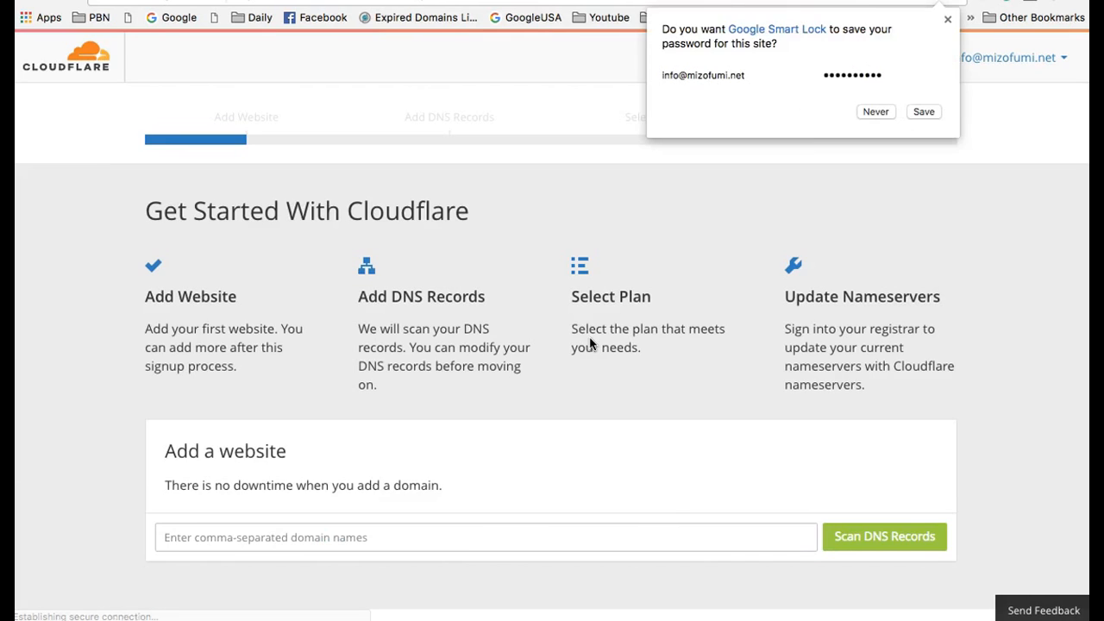
{"action": "left_click", "coordinate": [929, 110]}
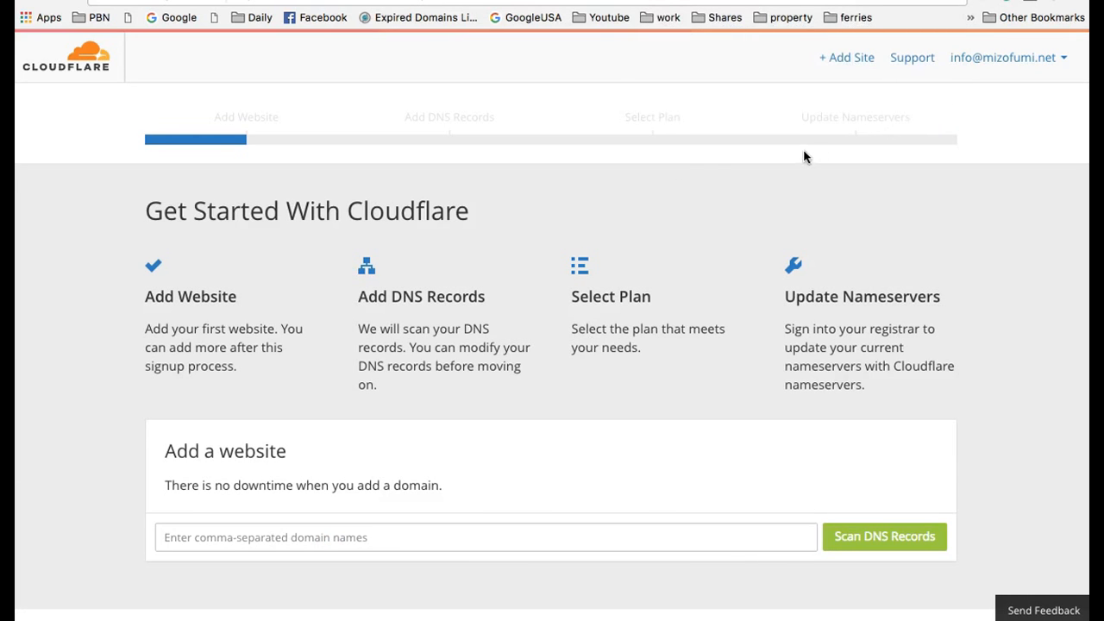
Copy the web address of the Mizofumi site from its open browser tab
{"action": "scroll", "coordinate": [804, 157], "scroll_direction": "down", "scroll_amount": 5}
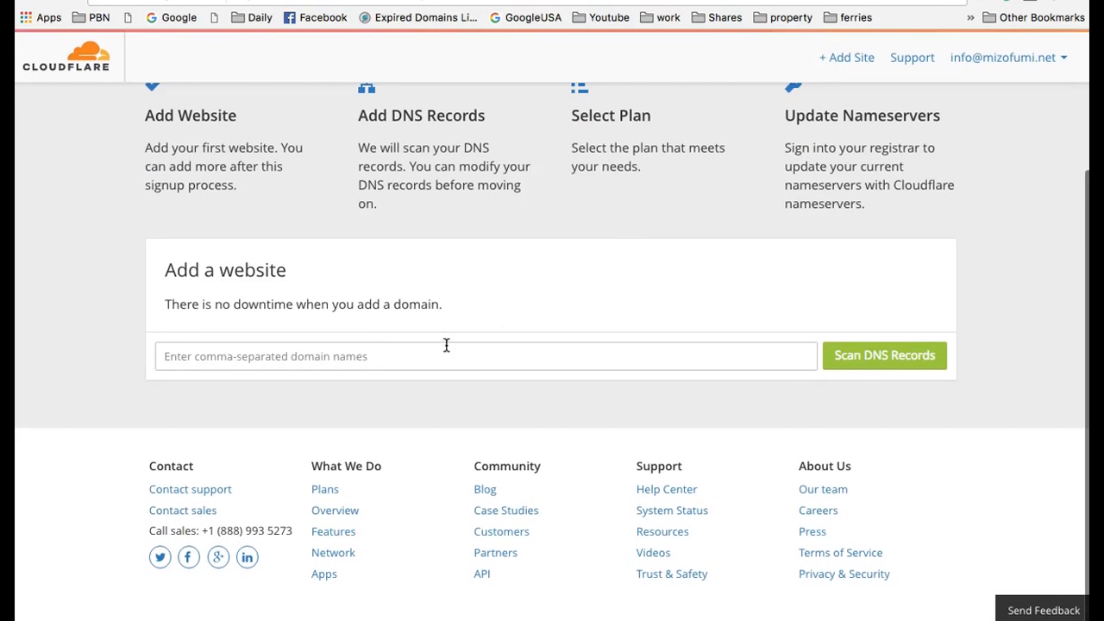
{"action": "mouse_move", "coordinate": [108, 2]}
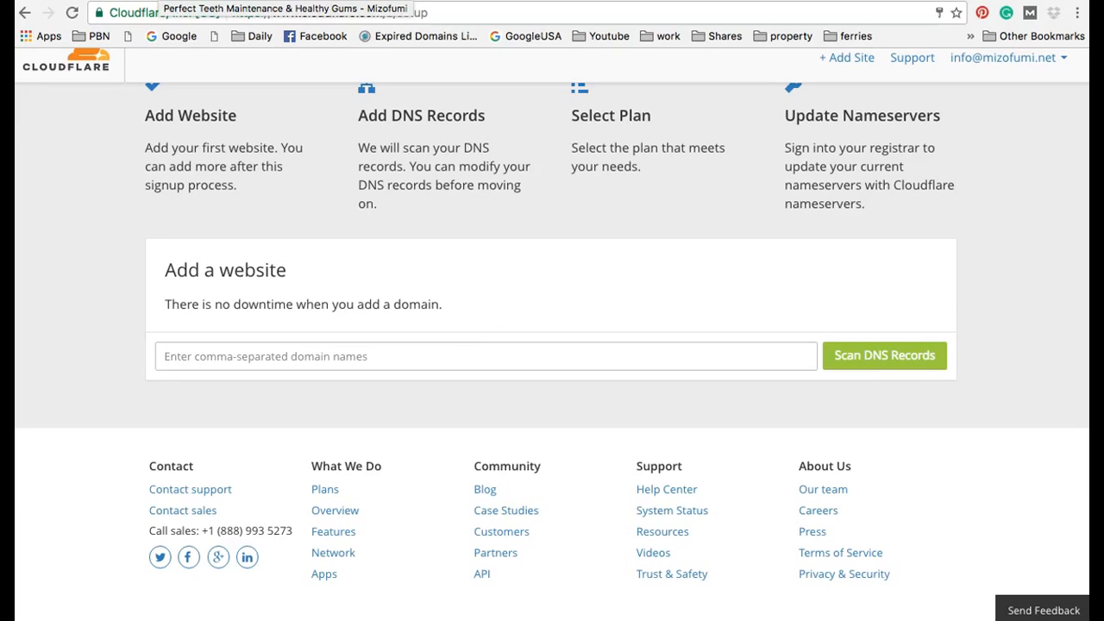
{"action": "left_click", "coordinate": [159, 2]}
{"action": "left_click", "coordinate": [210, 13]}
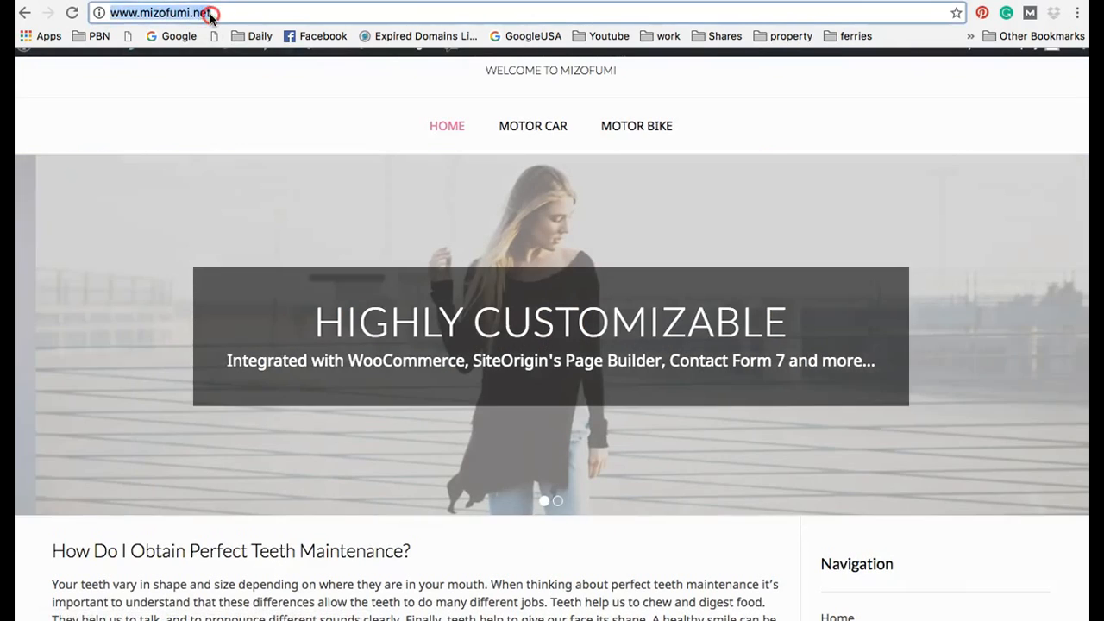
{"action": "right_click", "coordinate": [211, 12]}
{"action": "left_click", "coordinate": [238, 136]}
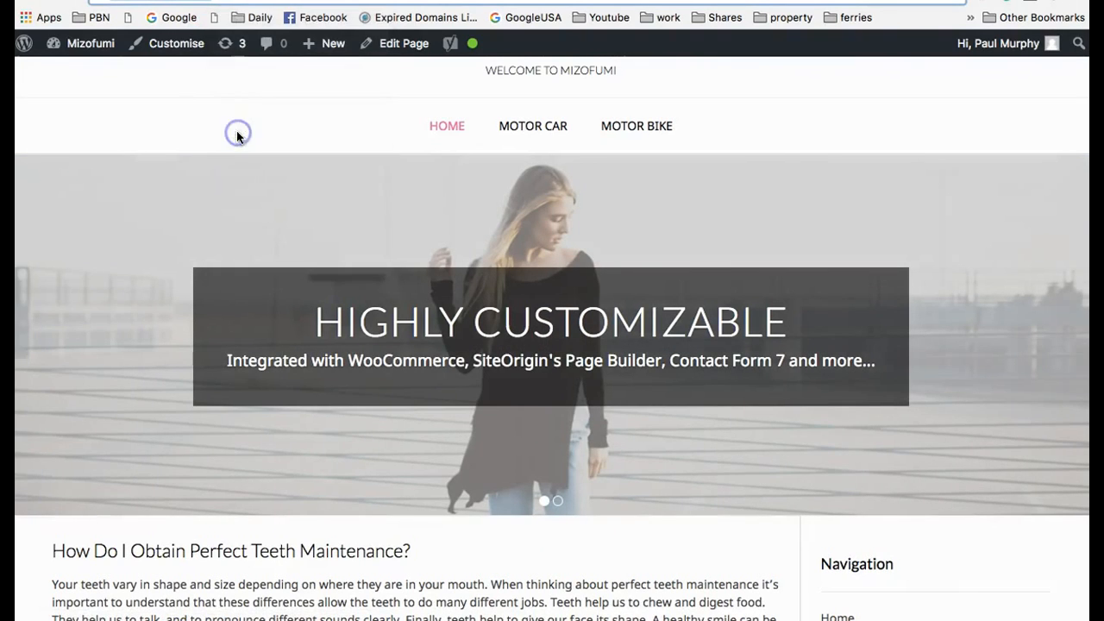
{"action": "right_click", "coordinate": [206, 2]}
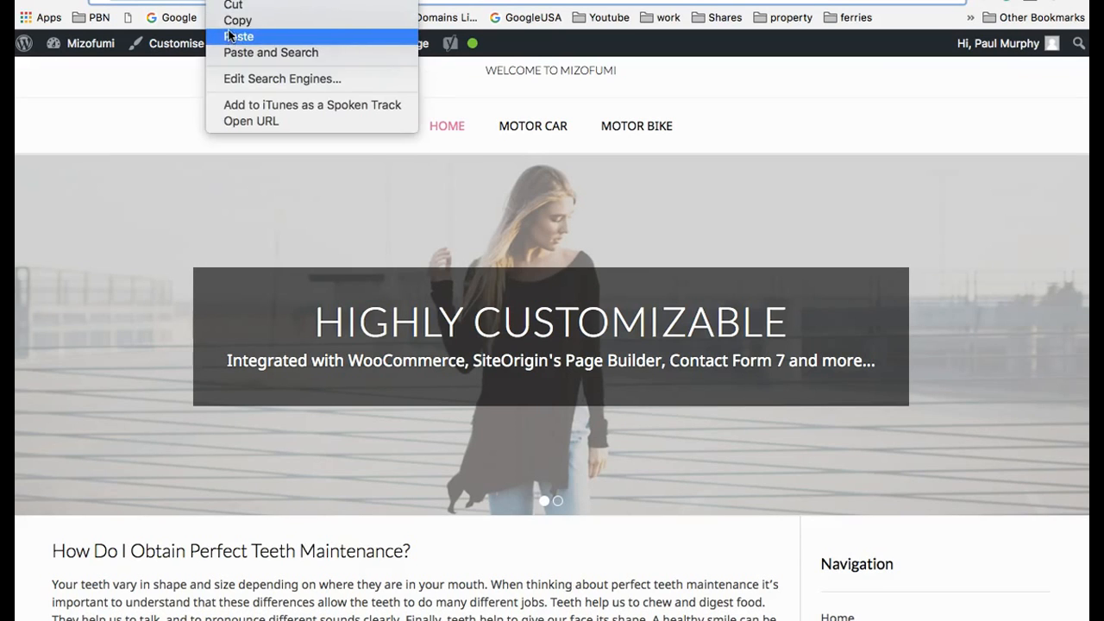
{"action": "left_click", "coordinate": [234, 19]}
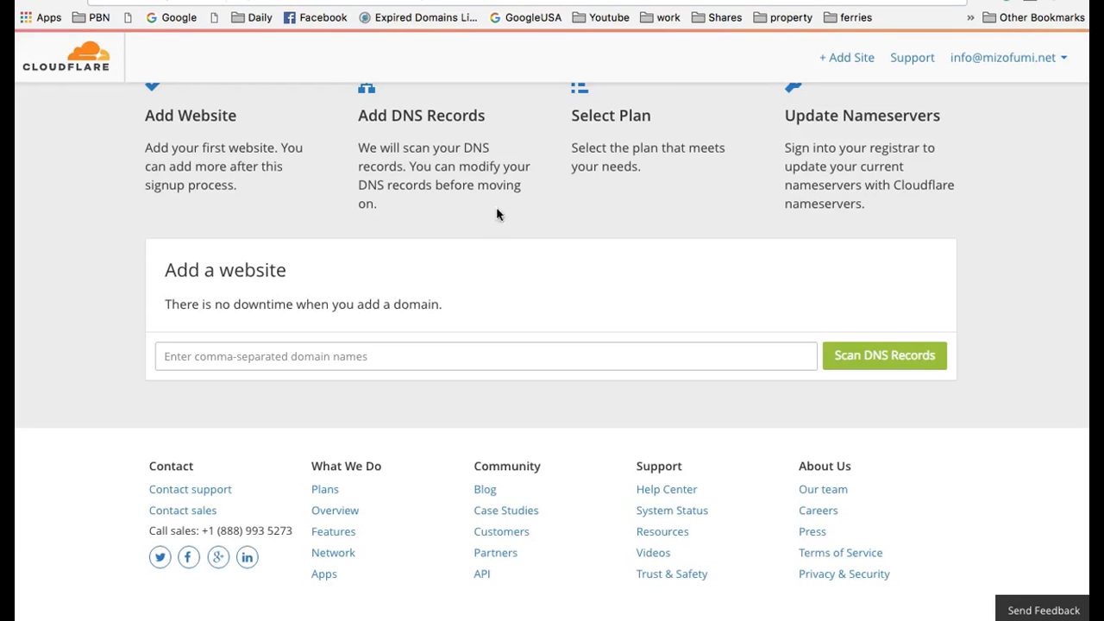
{"action": "right_click", "coordinate": [240, 358]}
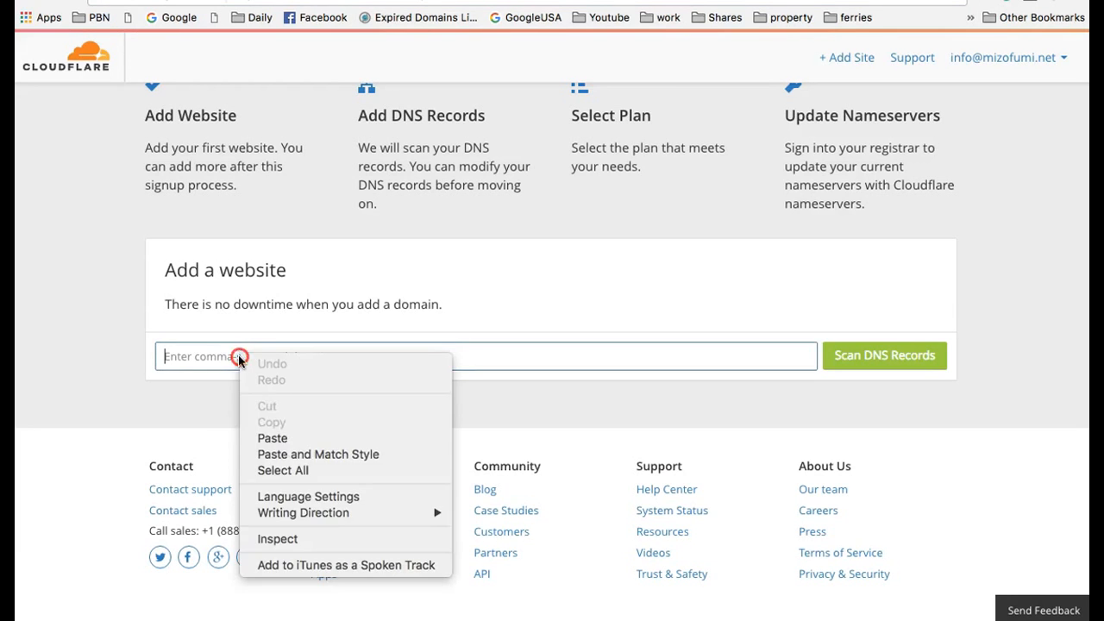
{"action": "left_click", "coordinate": [259, 438]}
{"action": "left_click", "coordinate": [906, 371]}
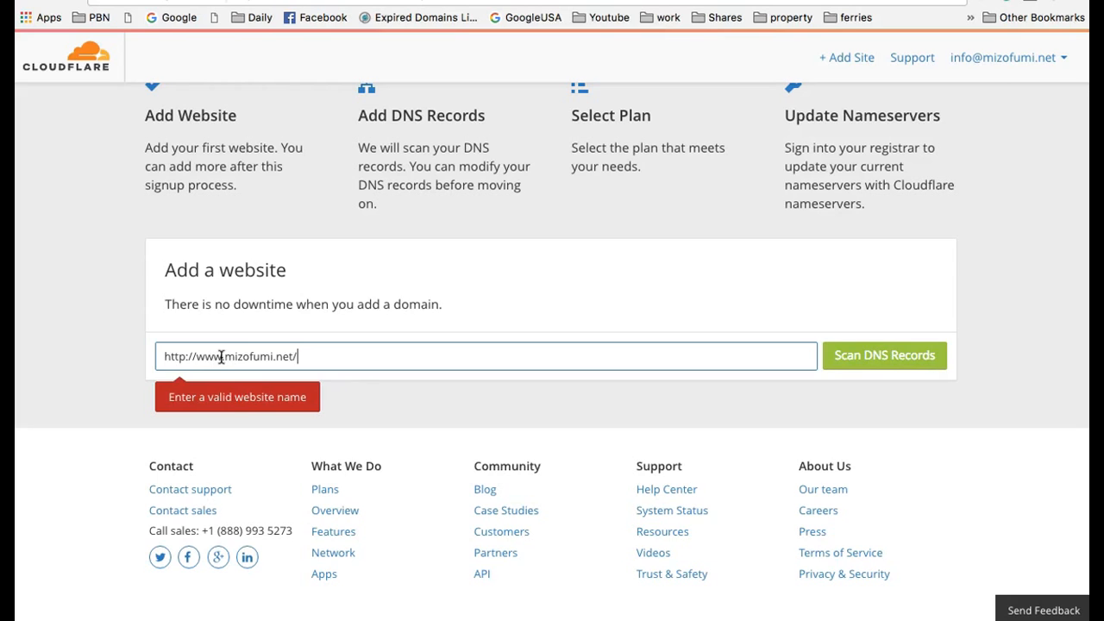
{"action": "left_click_drag", "start_coordinate": [226, 356], "coordinate": [113, 357]}
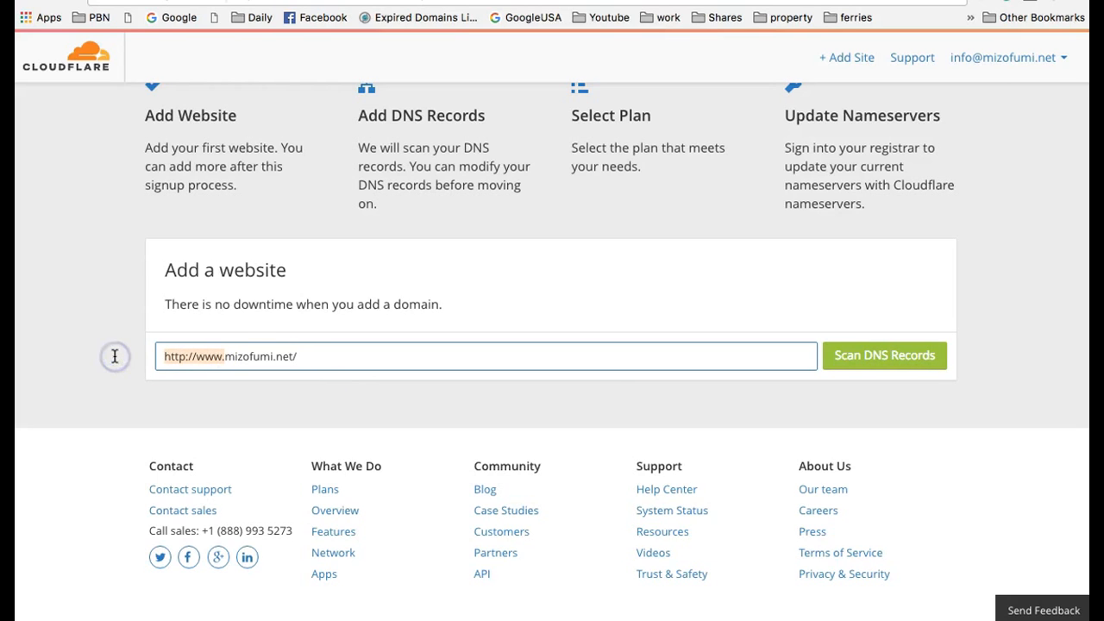
{"action": "key", "text": "BackSpace"}
{"action": "left_click", "coordinate": [875, 357]}
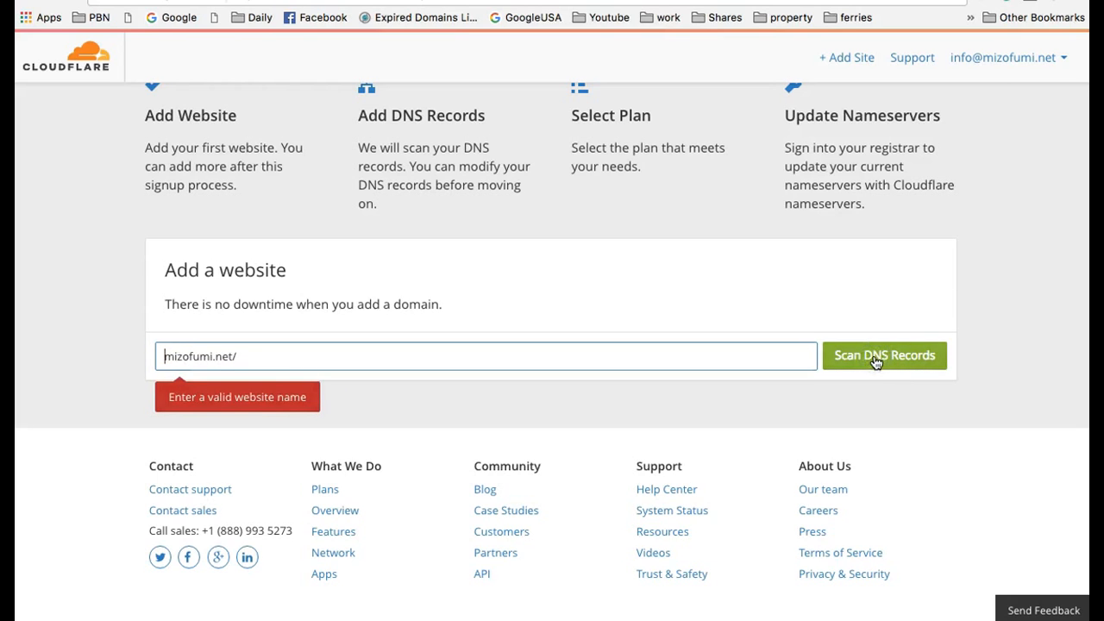
{"action": "type", "text": "htt"}
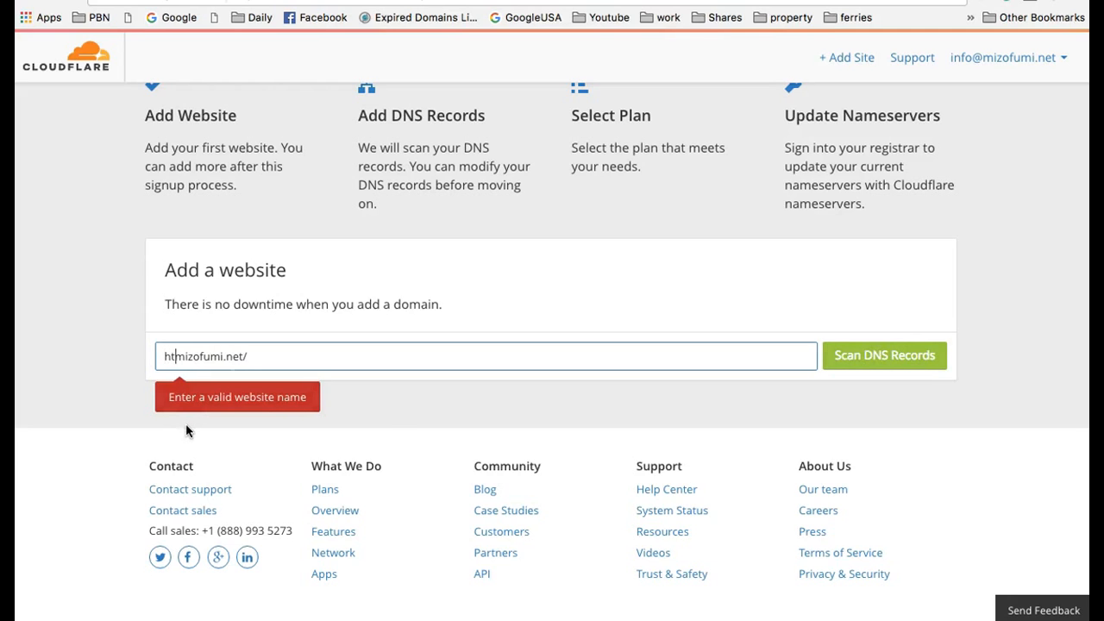
{"action": "left_click", "coordinate": [287, 357]}
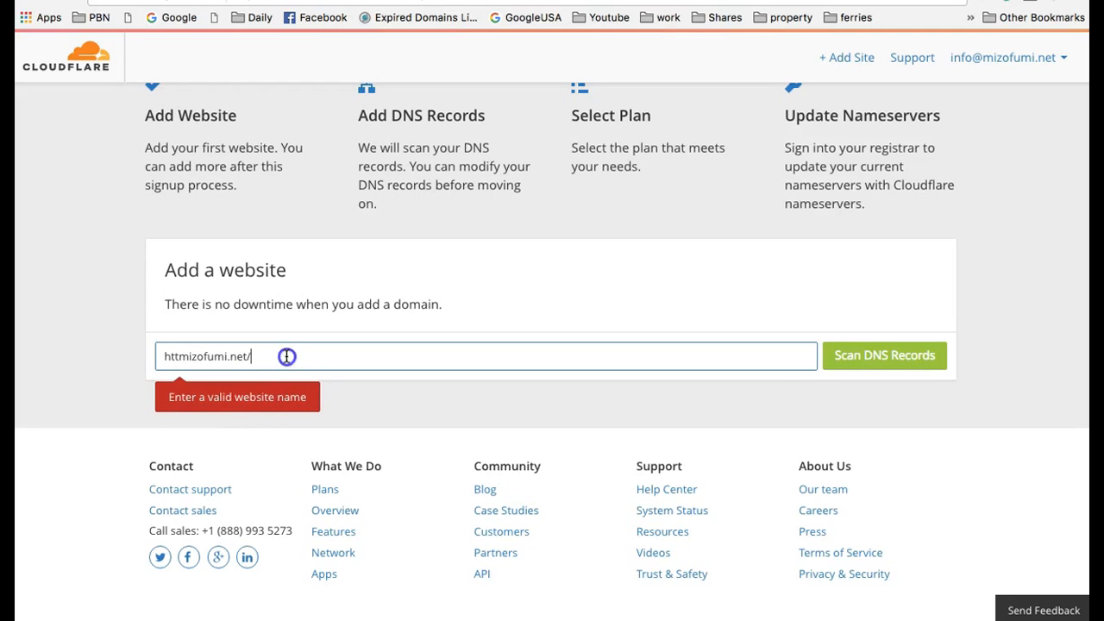
{"action": "key", "text": "BackSpace"}
{"action": "left_click_drag", "start_coordinate": [274, 356], "coordinate": [108, 353]}
{"action": "right_click", "coordinate": [210, 358]}
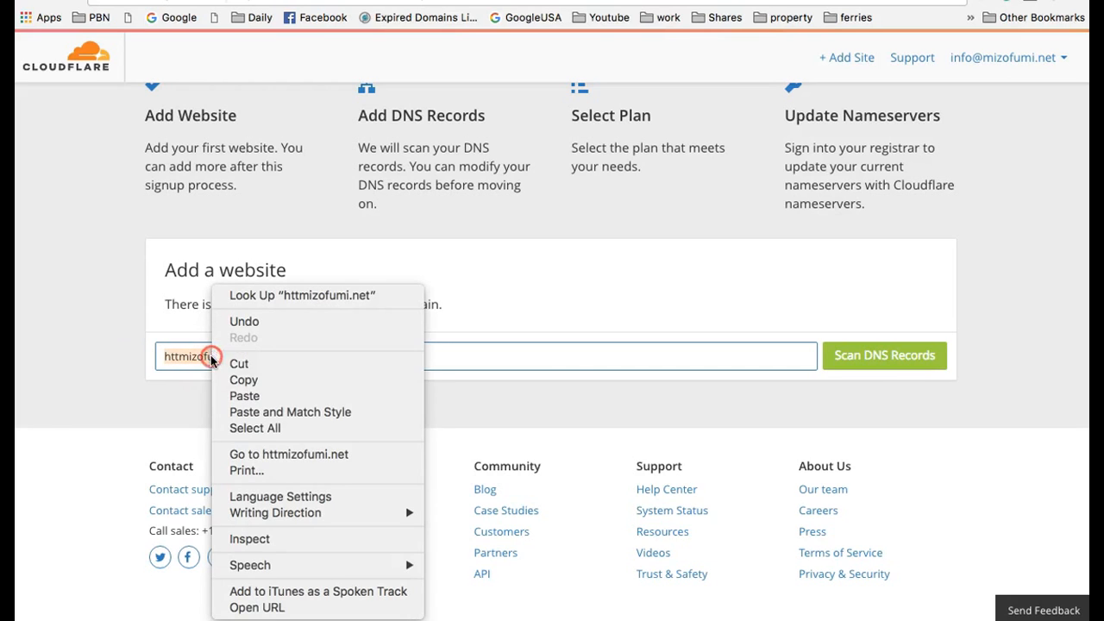
{"action": "left_click", "coordinate": [242, 395]}
{"action": "key", "text": "BackSpace"}
{"action": "left_click", "coordinate": [850, 358]}
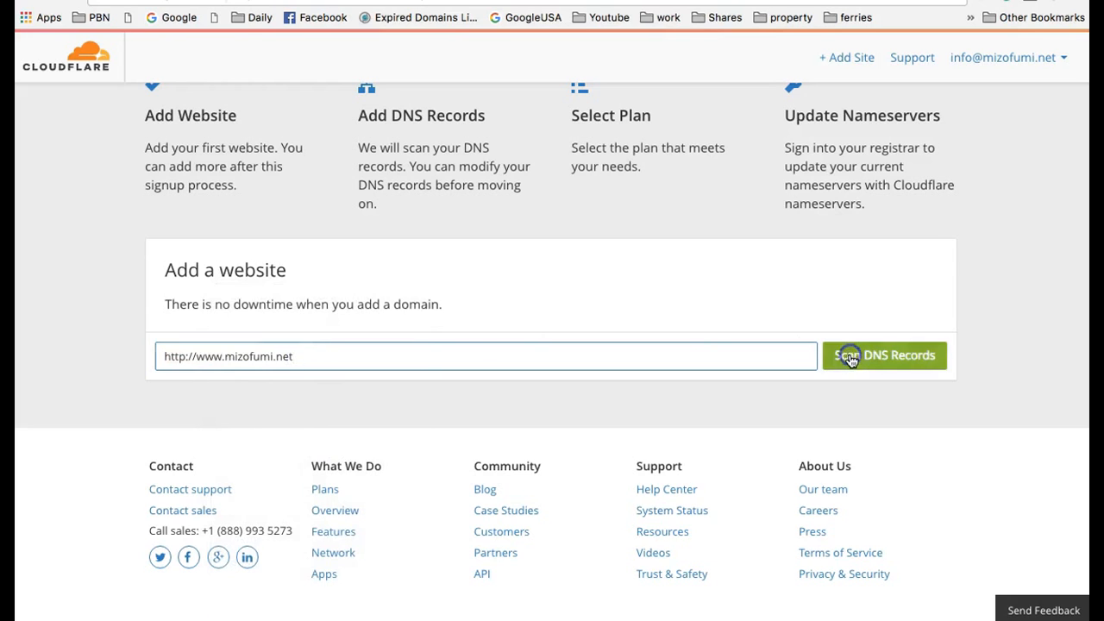
{"action": "scroll", "coordinate": [849, 361], "scroll_direction": "down", "scroll_amount": 4}
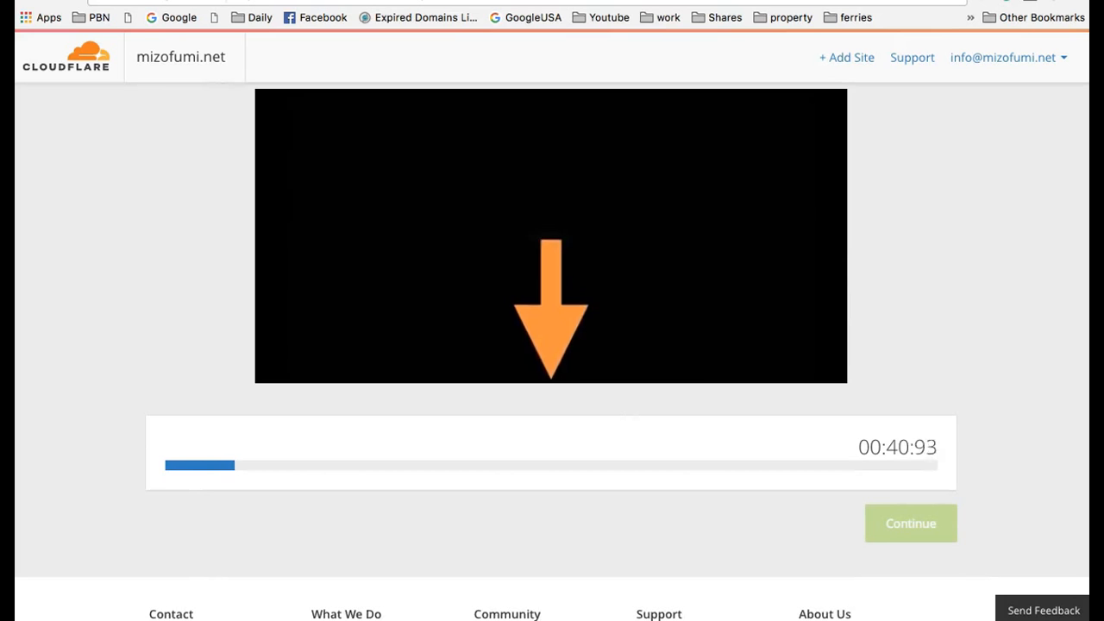
{"action": "left_click", "coordinate": [552, 236]}
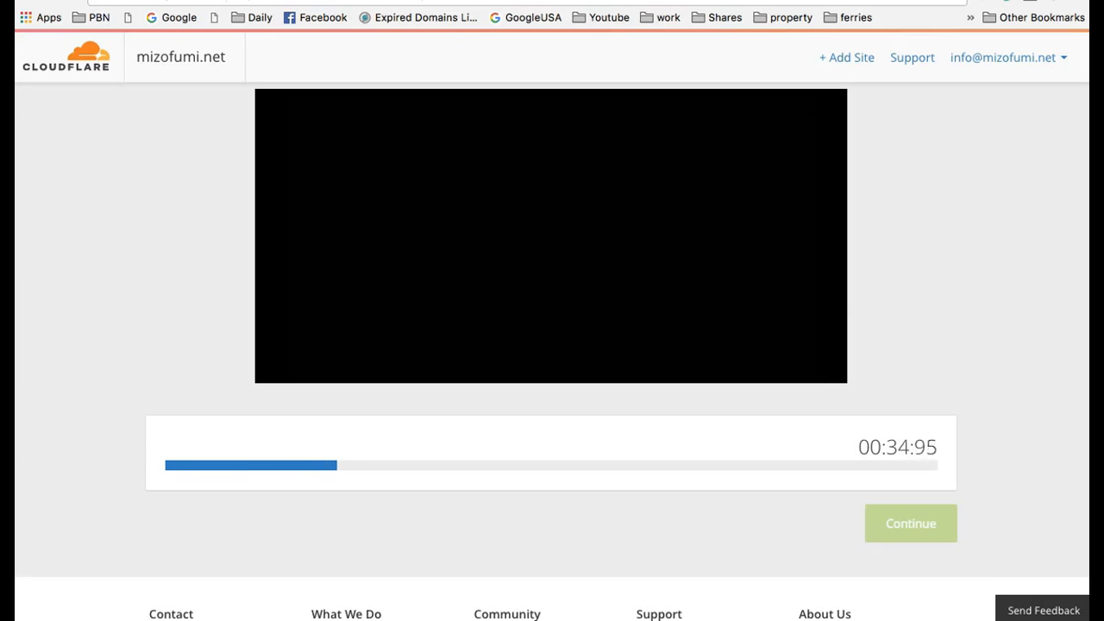
{"action": "left_click", "coordinate": [55, 1]}
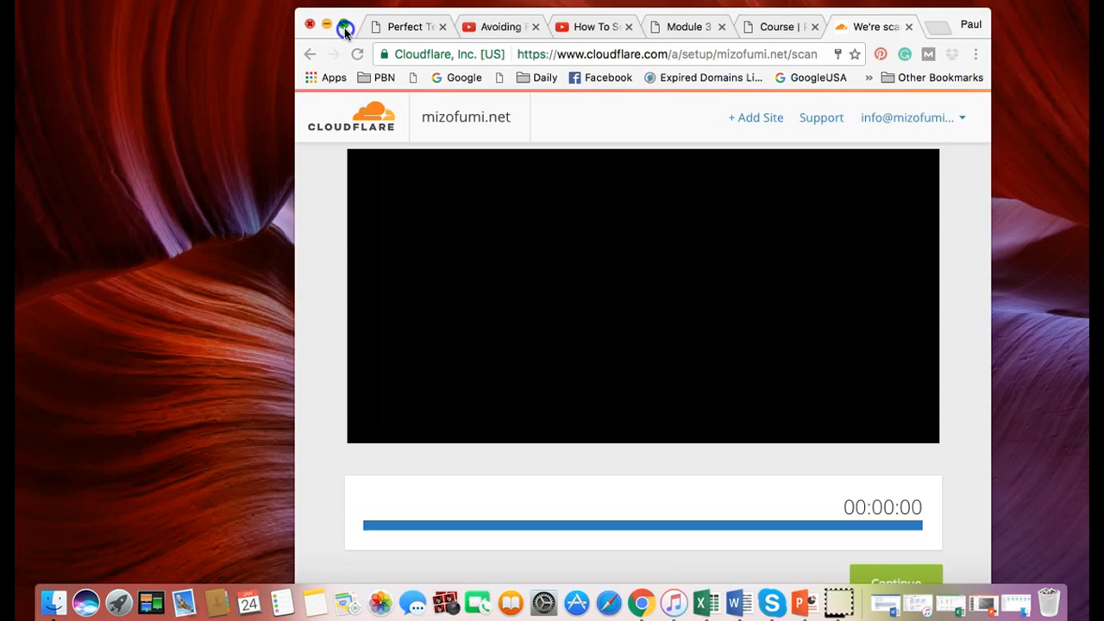
{"action": "left_click", "coordinate": [345, 28]}
Continue from the finished scan to the DNS record list and delete the ftp A record
{"action": "left_click", "coordinate": [917, 529]}
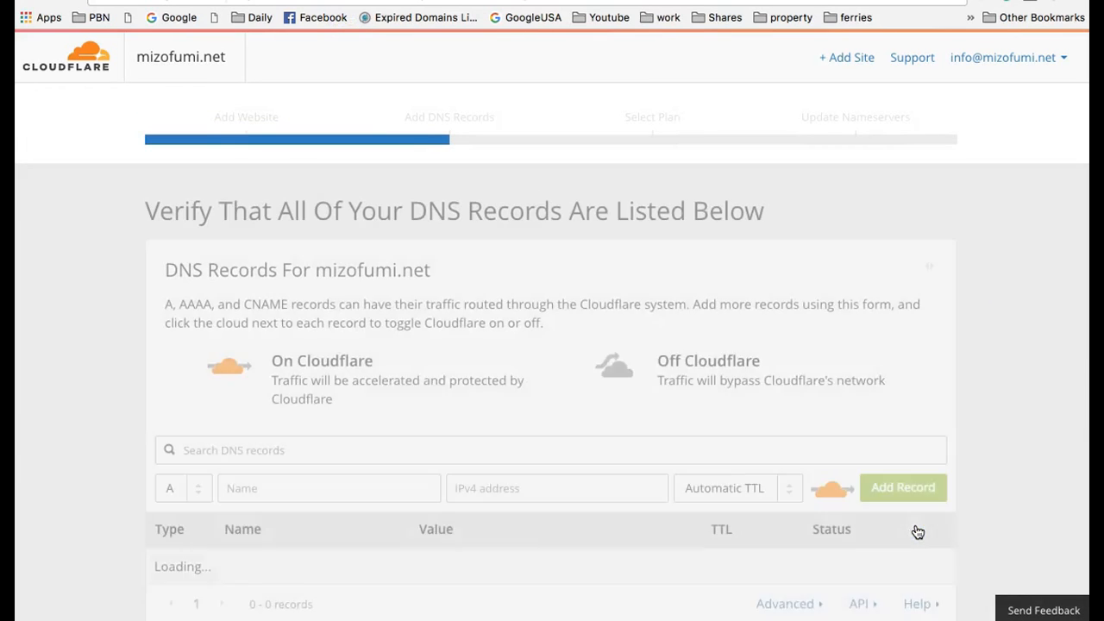
{"action": "scroll", "coordinate": [917, 530], "scroll_direction": "down", "scroll_amount": 5}
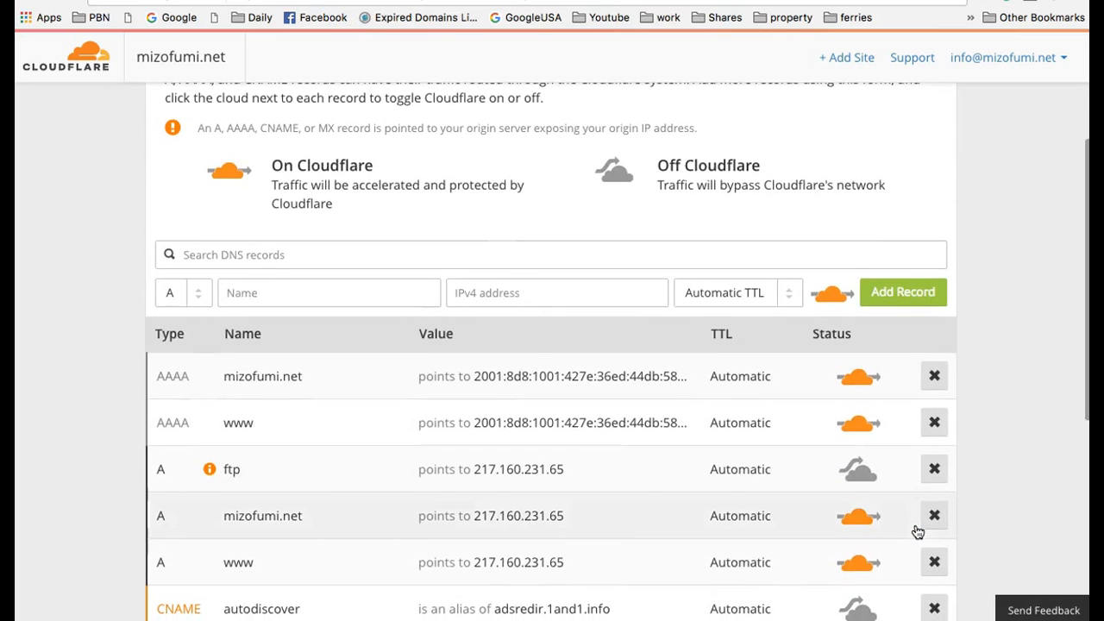
{"action": "scroll", "coordinate": [434, 424], "scroll_direction": "down", "scroll_amount": 3}
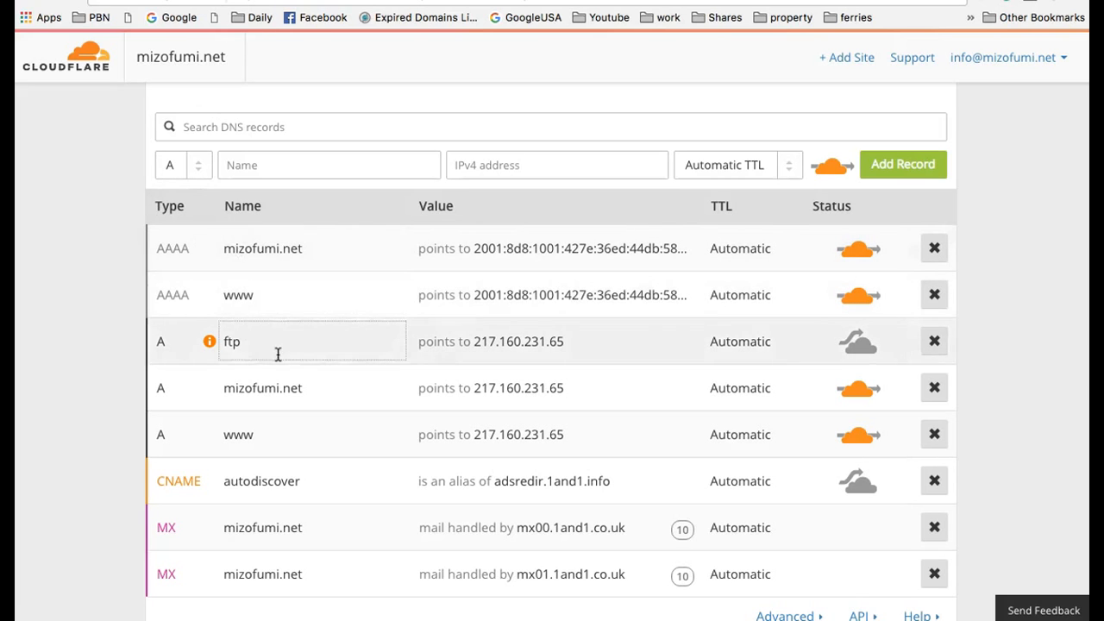
{"action": "left_click", "coordinate": [934, 342]}
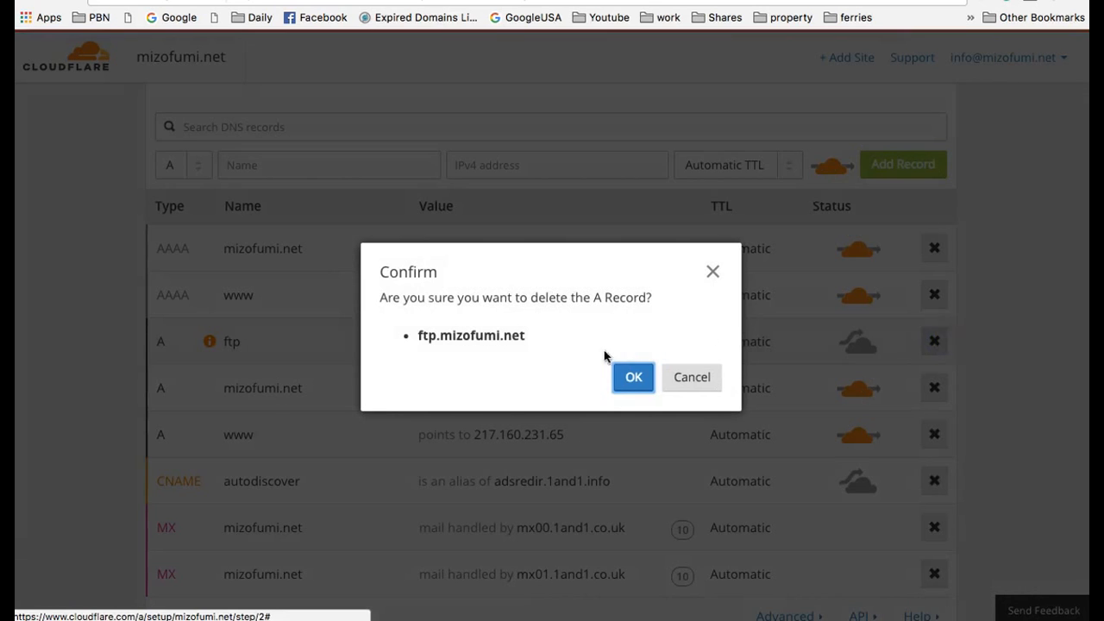
{"action": "left_click", "coordinate": [625, 379]}
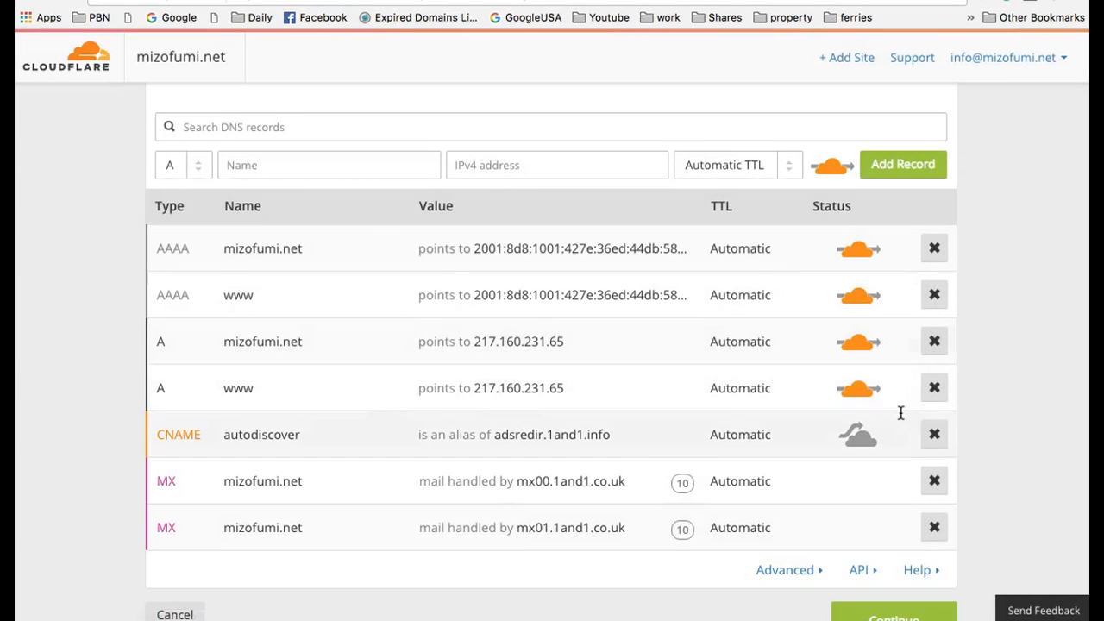
Delete the autodiscover CNAME record and both MX records from the DNS record list
{"action": "left_click", "coordinate": [938, 437]}
{"action": "left_click", "coordinate": [640, 386]}
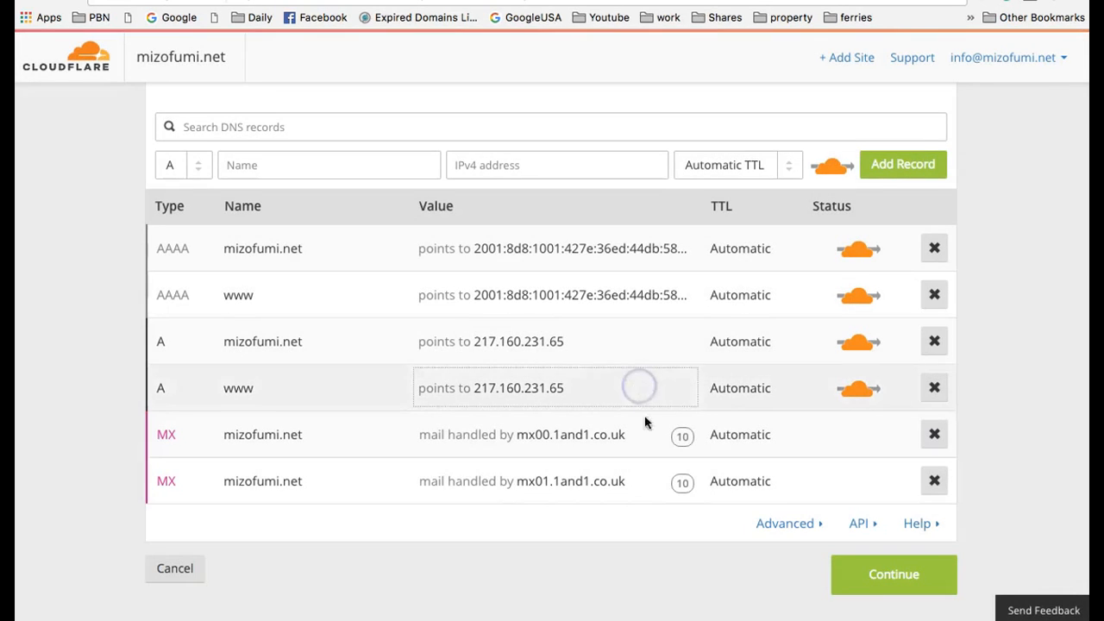
{"action": "left_click", "coordinate": [935, 435]}
{"action": "left_click", "coordinate": [630, 380]}
{"action": "left_click", "coordinate": [934, 432]}
{"action": "left_click", "coordinate": [635, 378]}
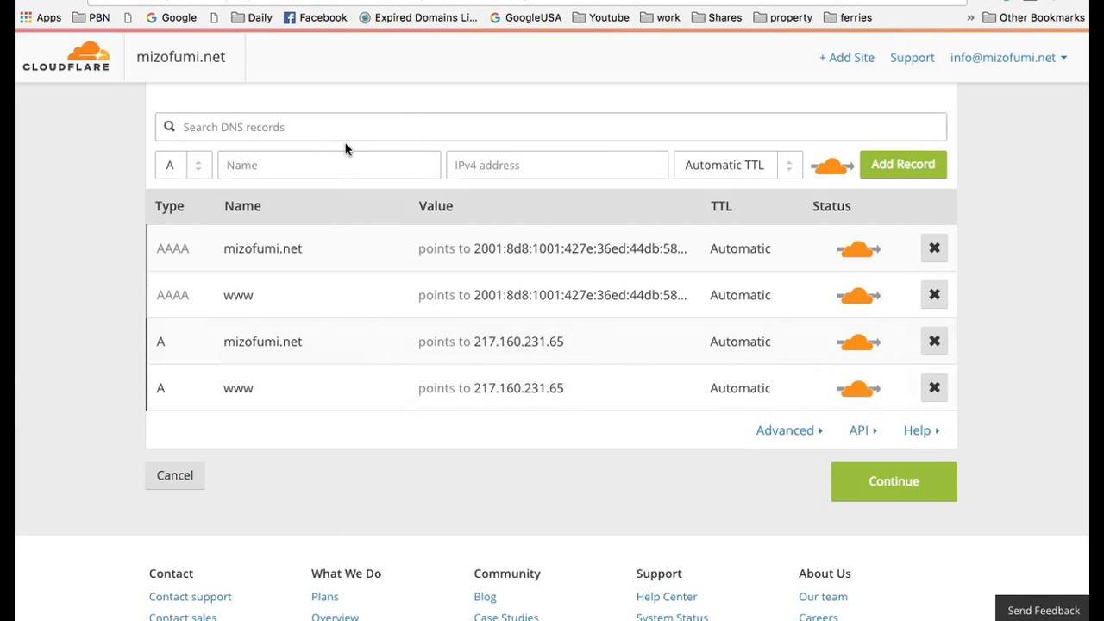
Review the remaining A and AAAA records and the explanation of the On Cloudflare and Off Cloudflare statuses
{"action": "scroll", "coordinate": [352, 208], "scroll_direction": "up", "scroll_amount": 5}
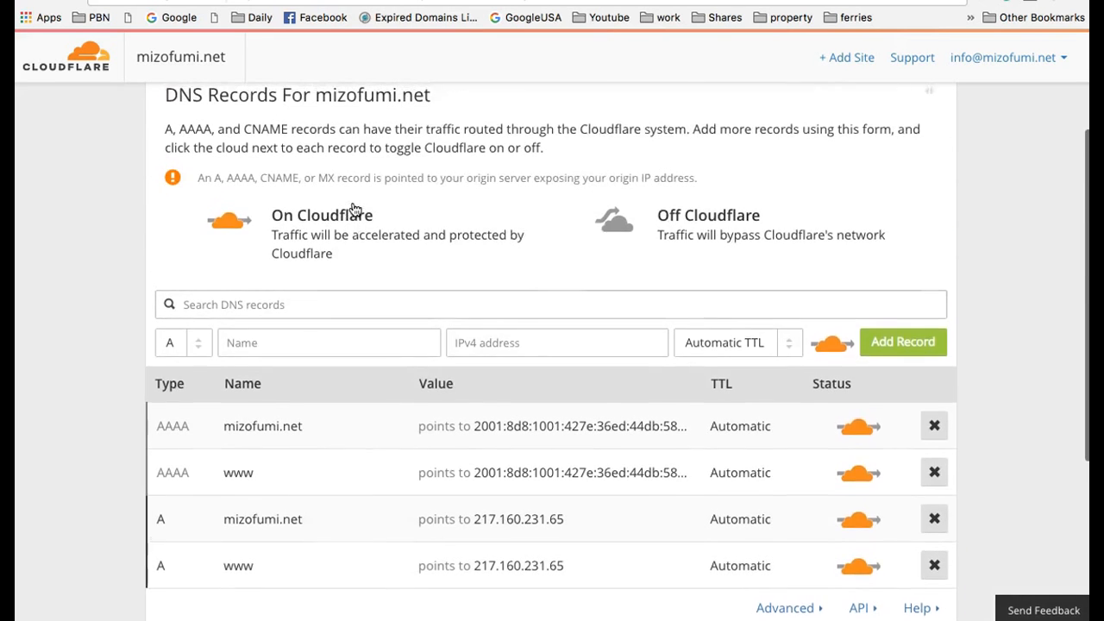
{"action": "right_click", "coordinate": [352, 207]}
{"action": "left_click", "coordinate": [603, 163]}
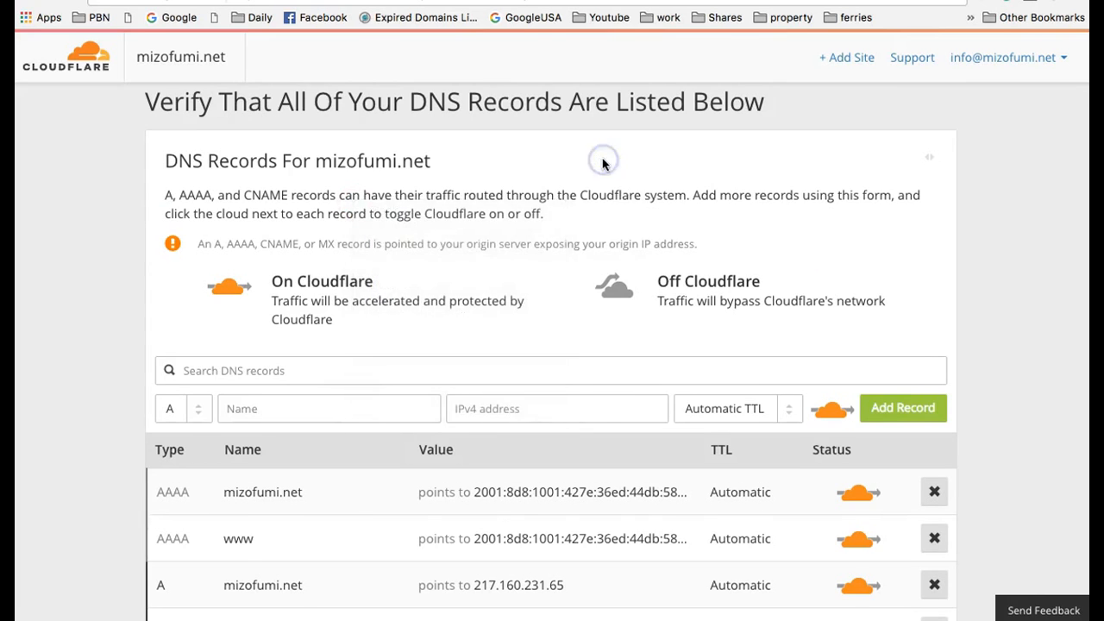
{"action": "scroll", "coordinate": [603, 164], "scroll_direction": "down", "scroll_amount": 3}
{"action": "scroll", "coordinate": [585, 233], "scroll_direction": "down", "scroll_amount": 3}
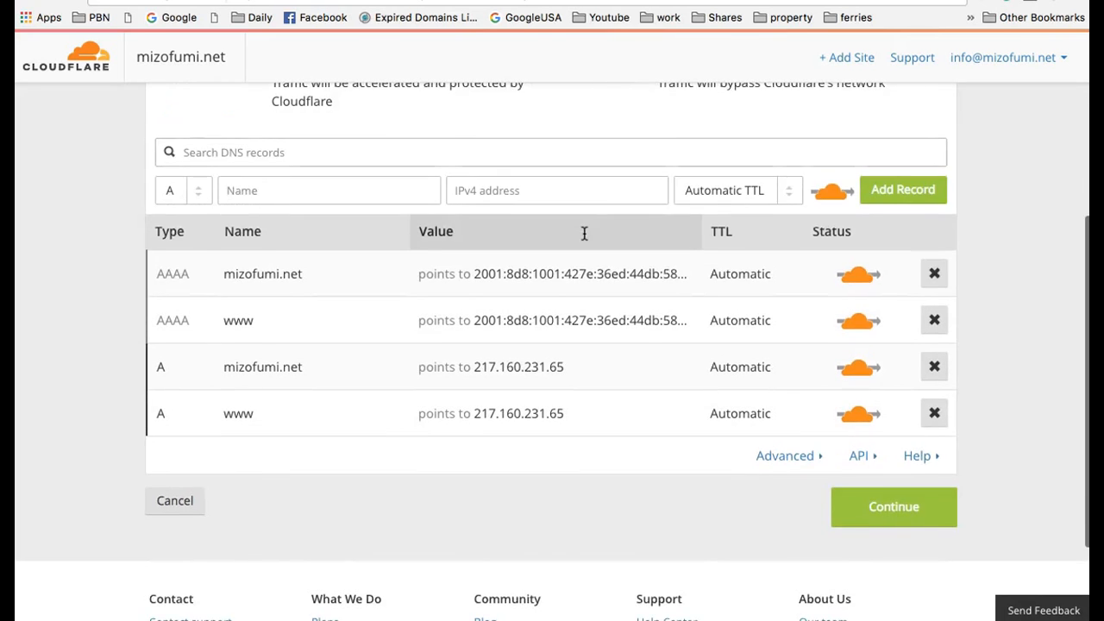
{"action": "scroll", "coordinate": [584, 233], "scroll_direction": "up", "scroll_amount": 3}
{"action": "scroll", "coordinate": [584, 233], "scroll_direction": "up", "scroll_amount": 2}
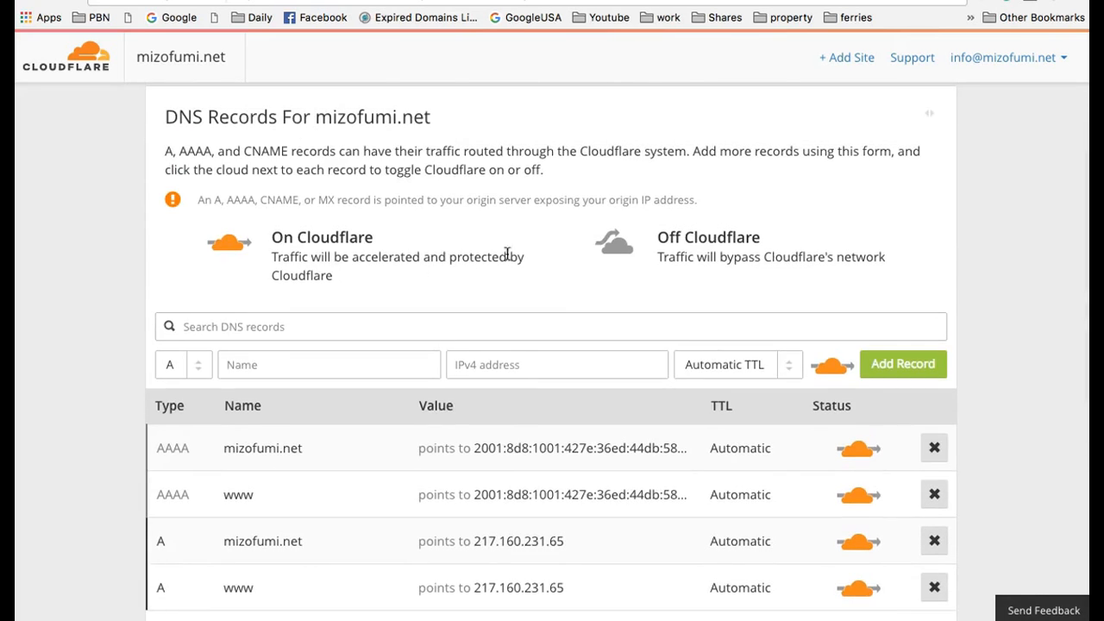
{"action": "scroll", "coordinate": [400, 253], "scroll_direction": "down", "scroll_amount": 3}
Accept the DNS records and compare the features of the Free Website and Pro Website plans
{"action": "left_click", "coordinate": [891, 543]}
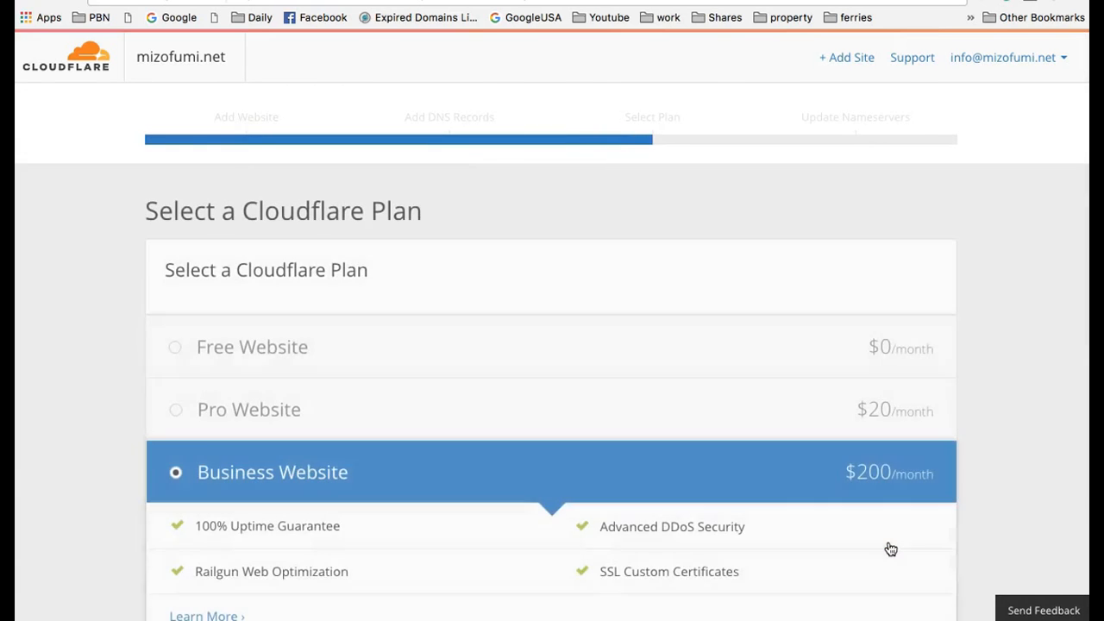
{"action": "scroll", "coordinate": [891, 549], "scroll_direction": "down", "scroll_amount": 4}
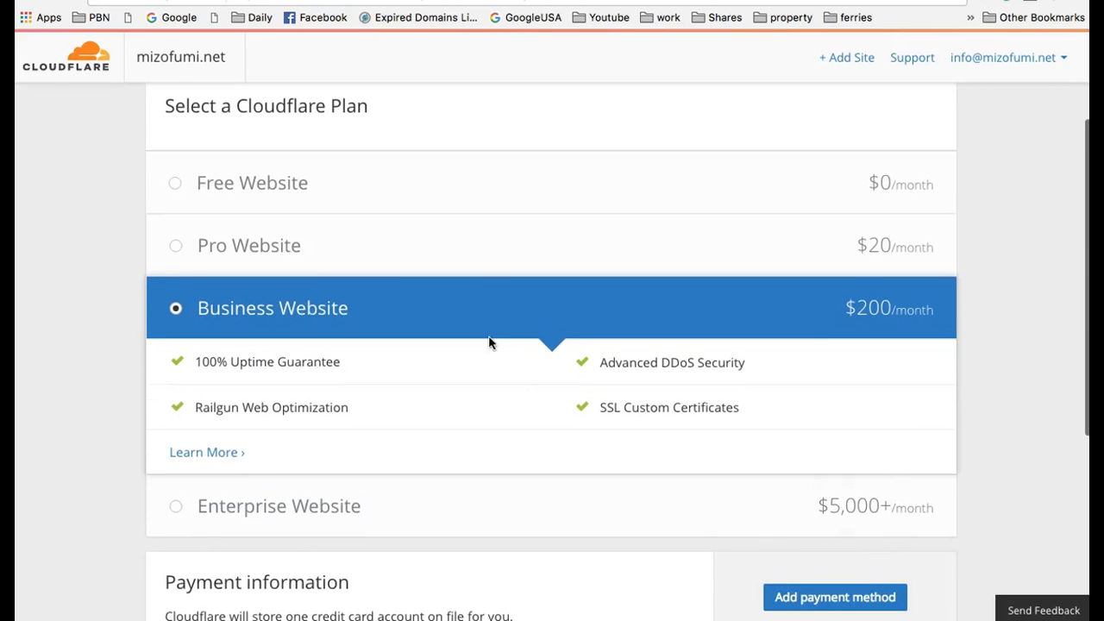
{"action": "left_click", "coordinate": [175, 184]}
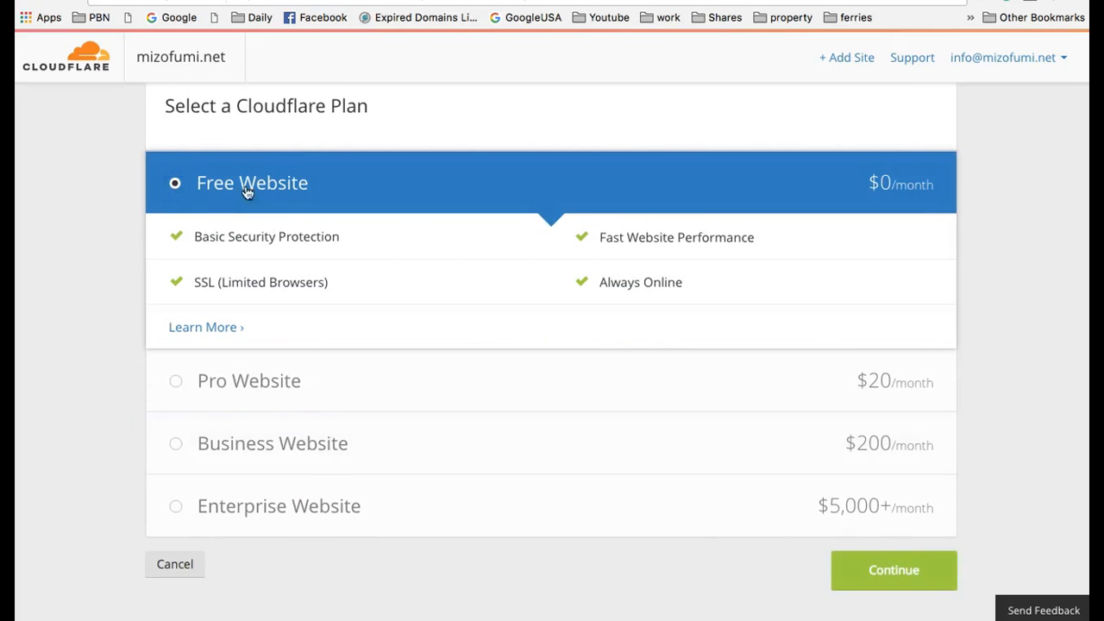
{"action": "left_click", "coordinate": [177, 383]}
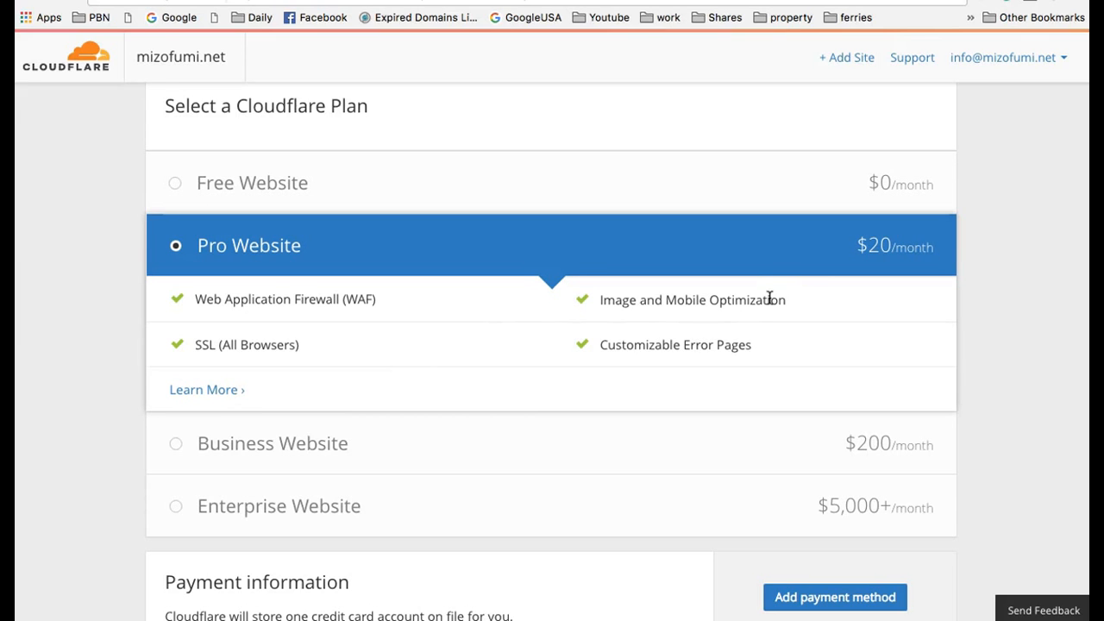
{"action": "scroll", "coordinate": [1056, 212], "scroll_direction": "down", "scroll_amount": 3}
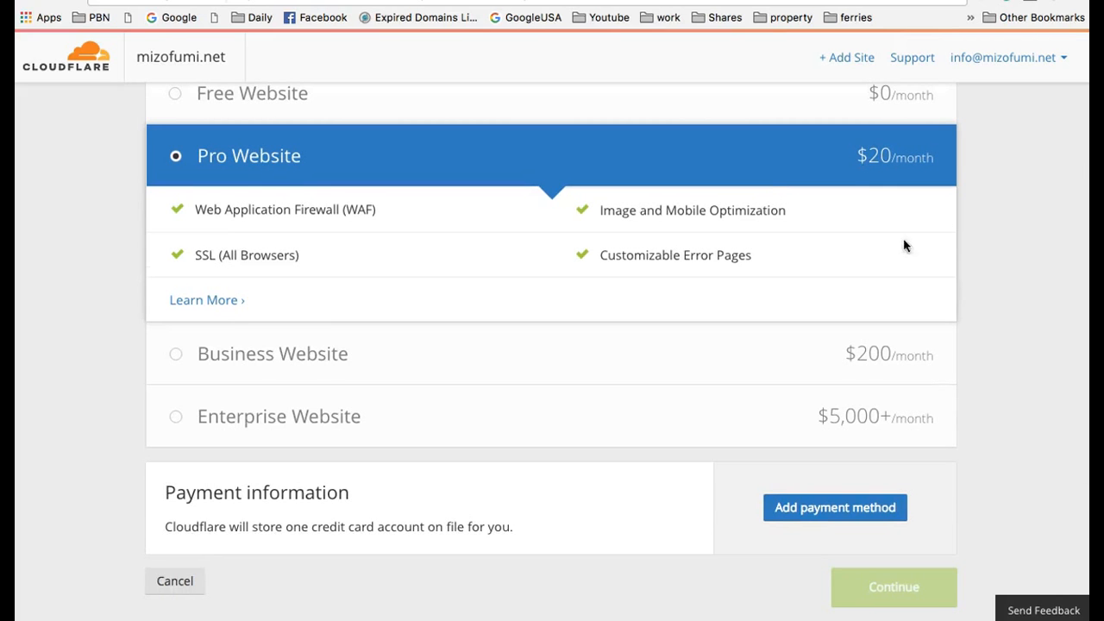
Choose the Free Website plan for mizofumi.net and continue to the nameserver update instructions
{"action": "scroll", "coordinate": [998, 314], "scroll_direction": "down", "scroll_amount": 2}
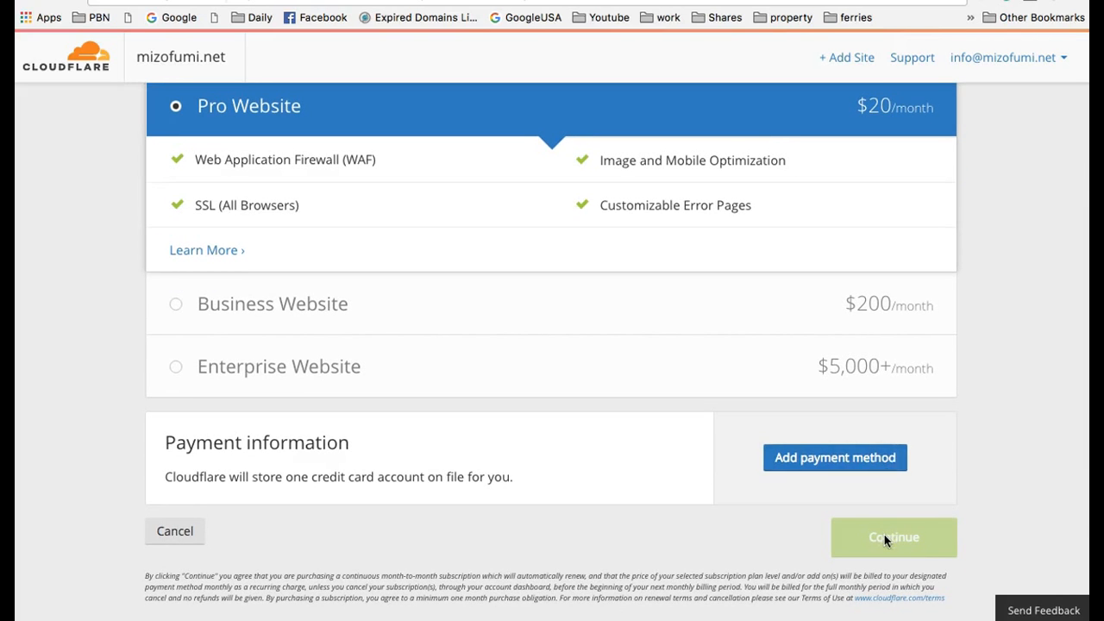
{"action": "scroll", "coordinate": [914, 507], "scroll_direction": "up", "scroll_amount": 3}
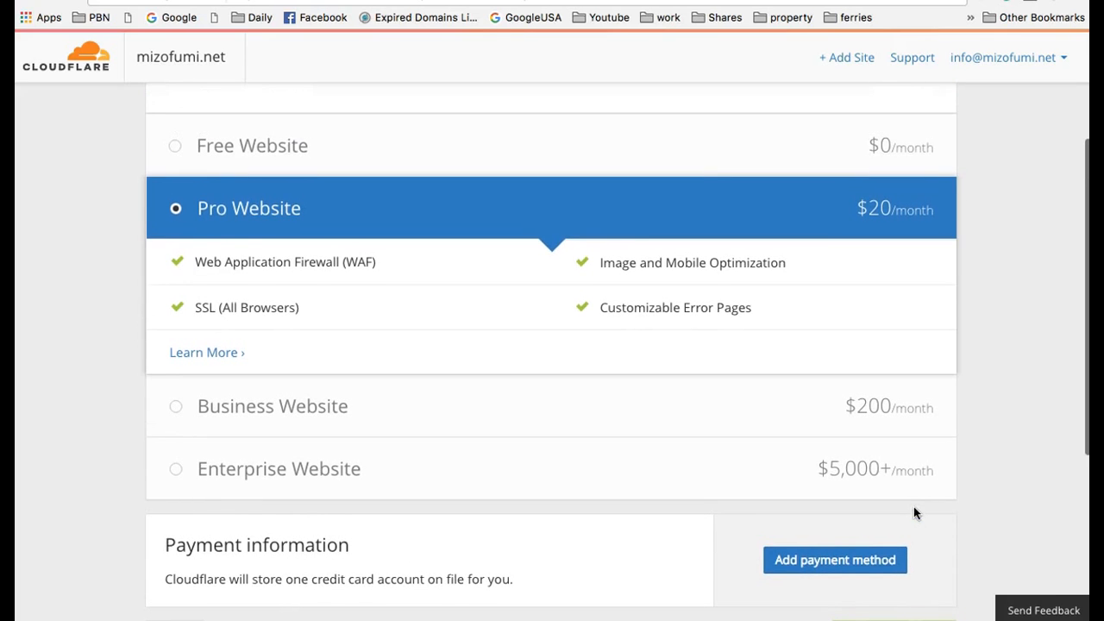
{"action": "scroll", "coordinate": [920, 494], "scroll_direction": "down", "scroll_amount": 2}
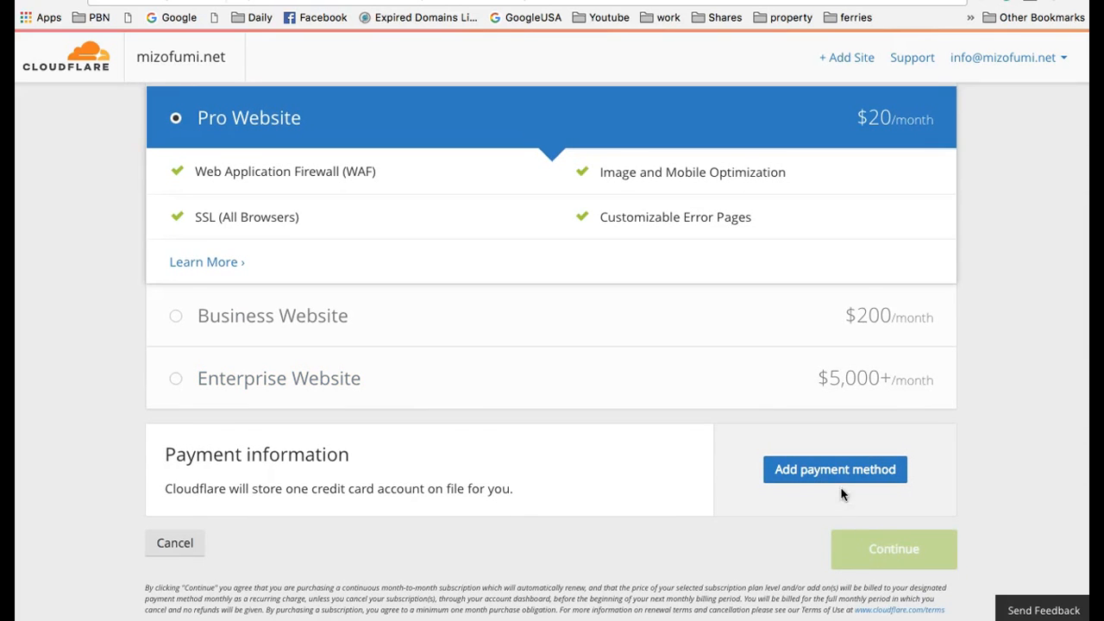
{"action": "scroll", "coordinate": [662, 498], "scroll_direction": "up", "scroll_amount": 4}
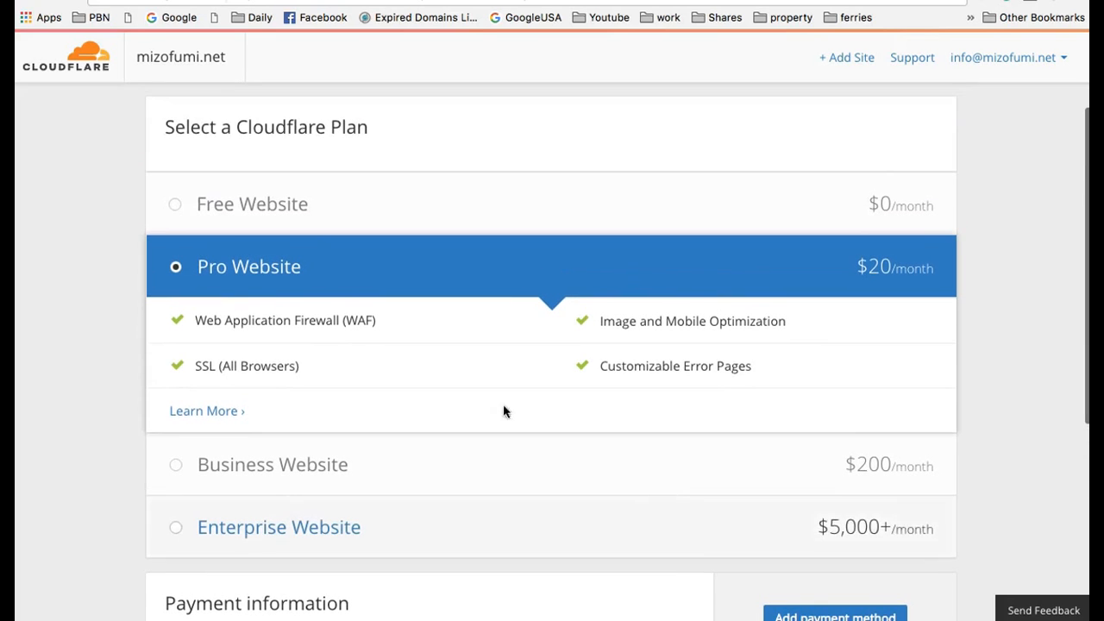
{"action": "left_click", "coordinate": [176, 204]}
{"action": "left_click", "coordinate": [895, 591]}
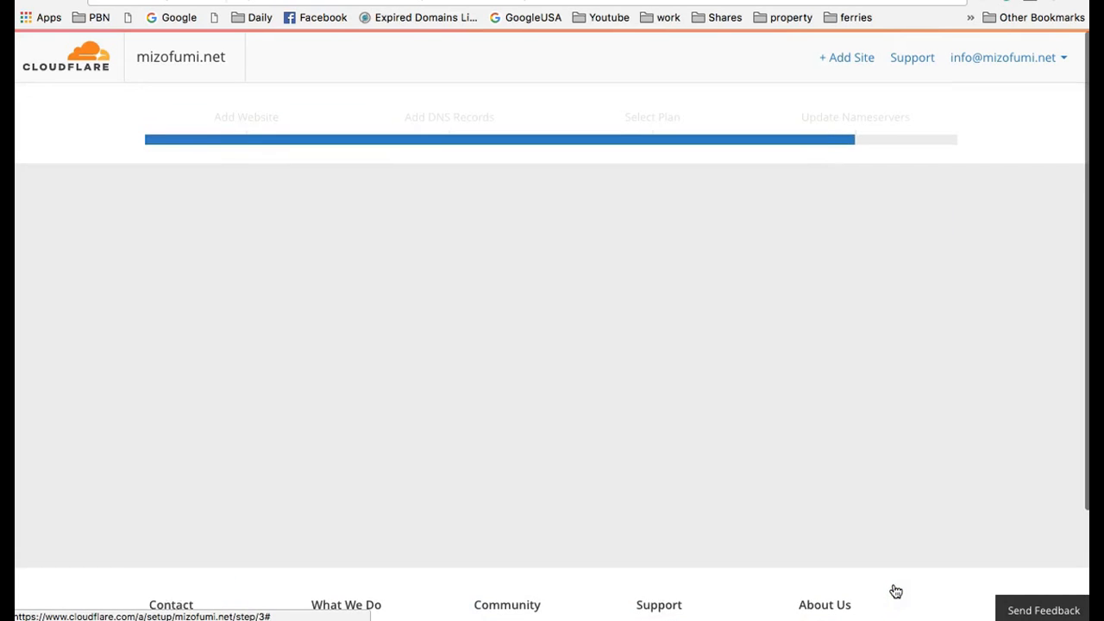
{"action": "scroll", "coordinate": [684, 502], "scroll_direction": "down", "scroll_amount": 3}
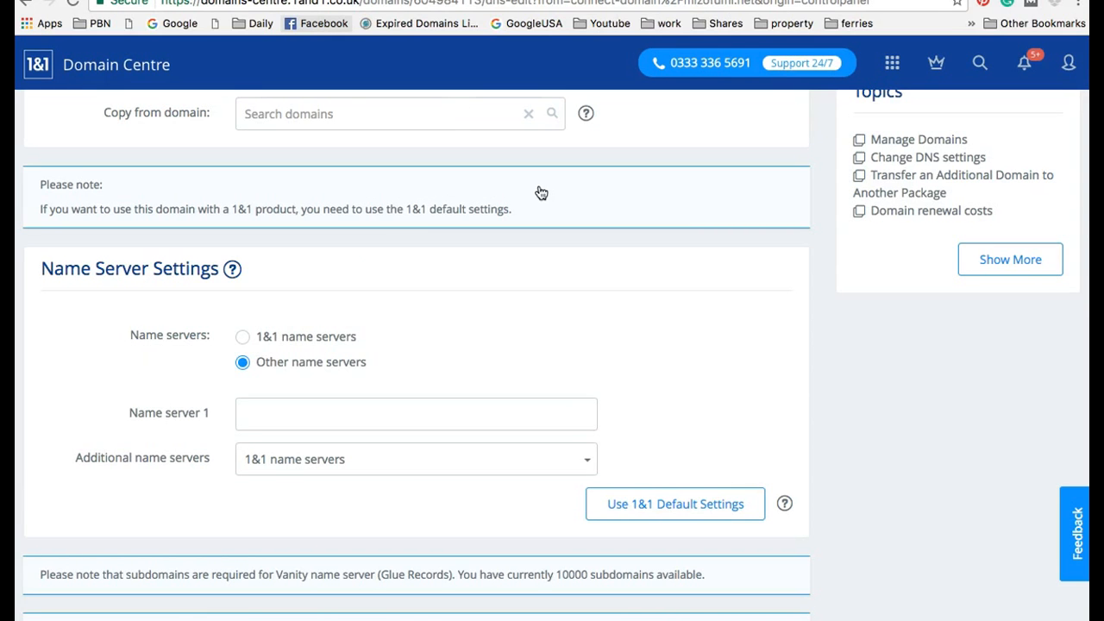
In the 1&1 Domain Centre, switch the name servers to 1&1 name servers and back to Other name servers
{"action": "scroll", "coordinate": [541, 193], "scroll_direction": "up", "scroll_amount": 2}
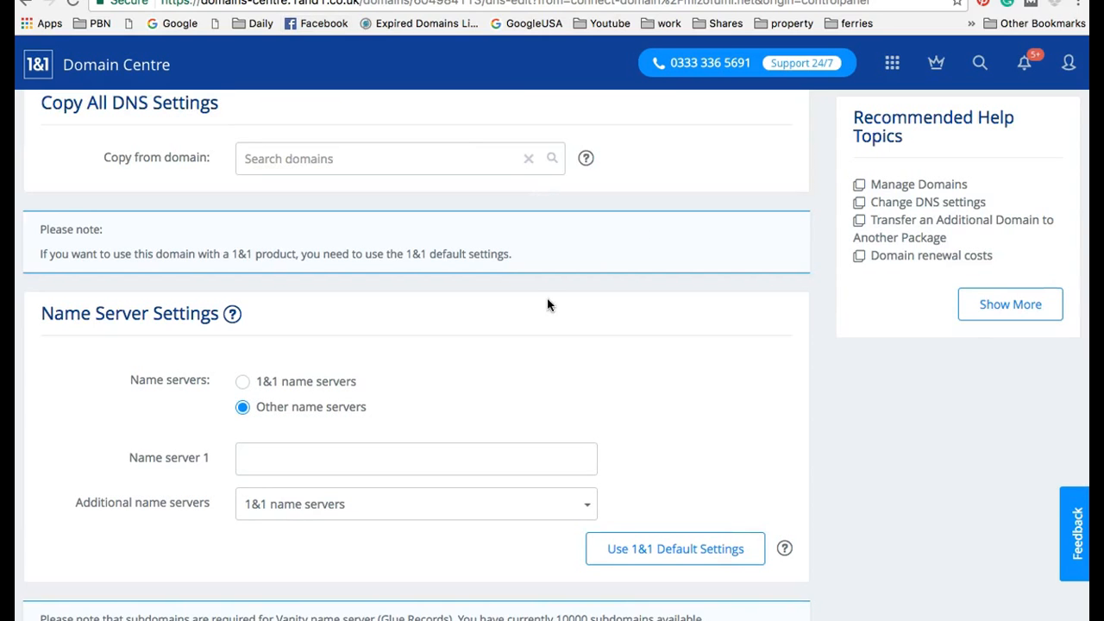
{"action": "scroll", "coordinate": [545, 306], "scroll_direction": "down", "scroll_amount": 2}
{"action": "left_click", "coordinate": [243, 316]}
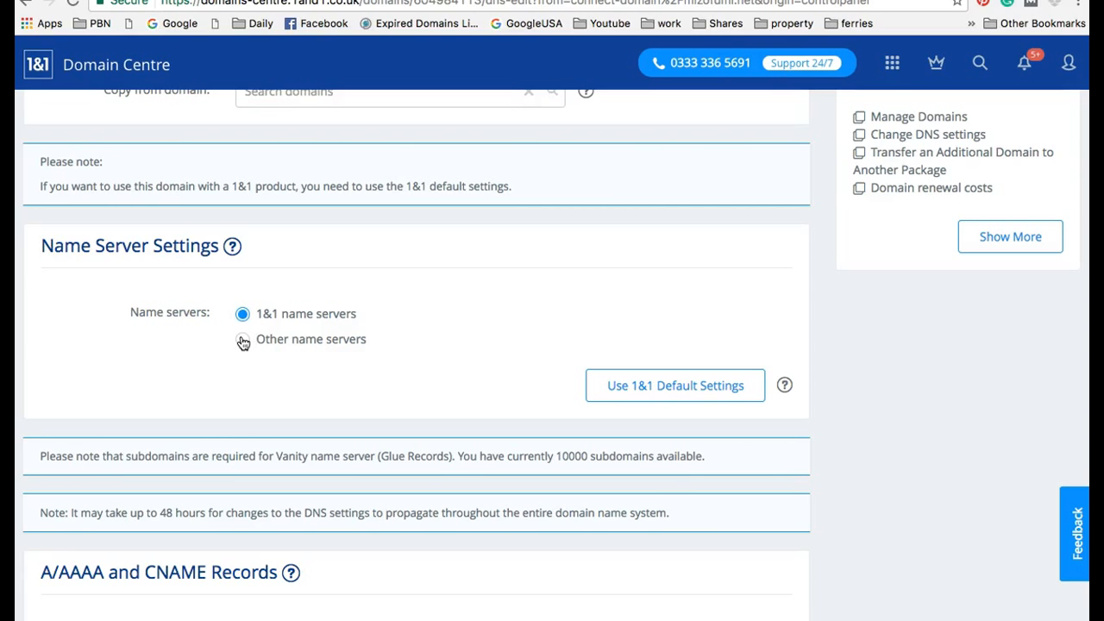
{"action": "scroll", "coordinate": [310, 326], "scroll_direction": "up", "scroll_amount": 1}
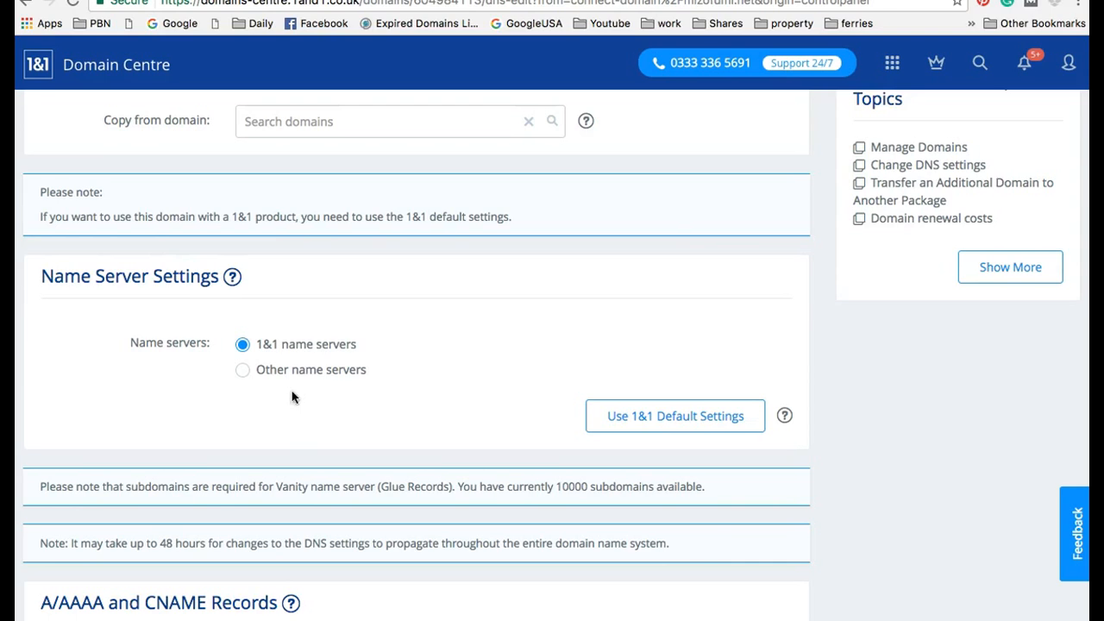
{"action": "left_click", "coordinate": [241, 374]}
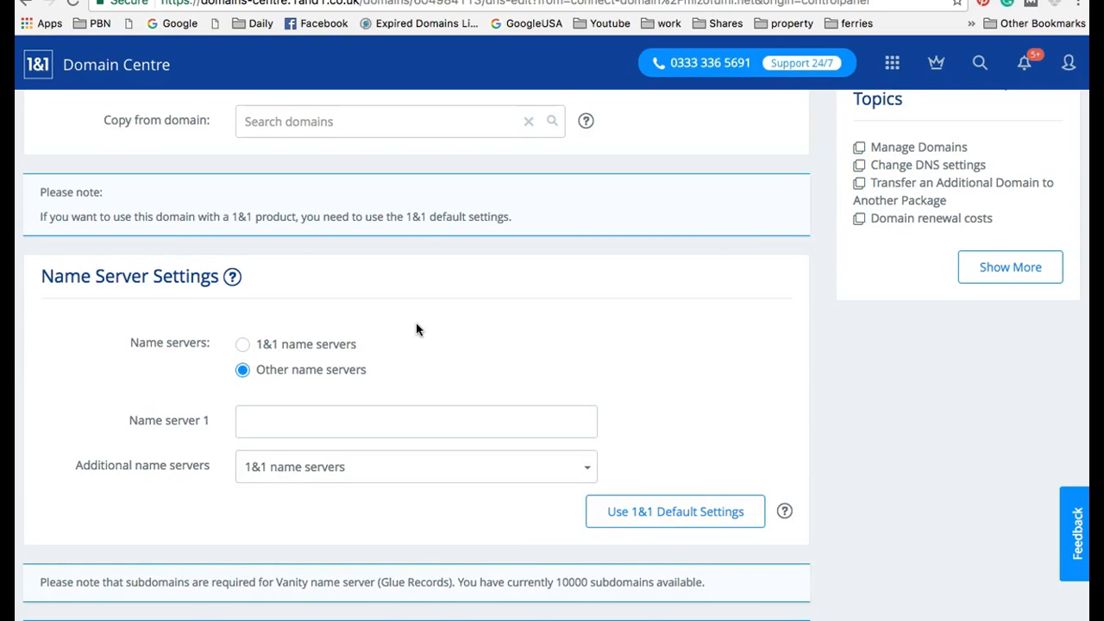
{"action": "scroll", "coordinate": [384, 338], "scroll_direction": "down", "scroll_amount": 2}
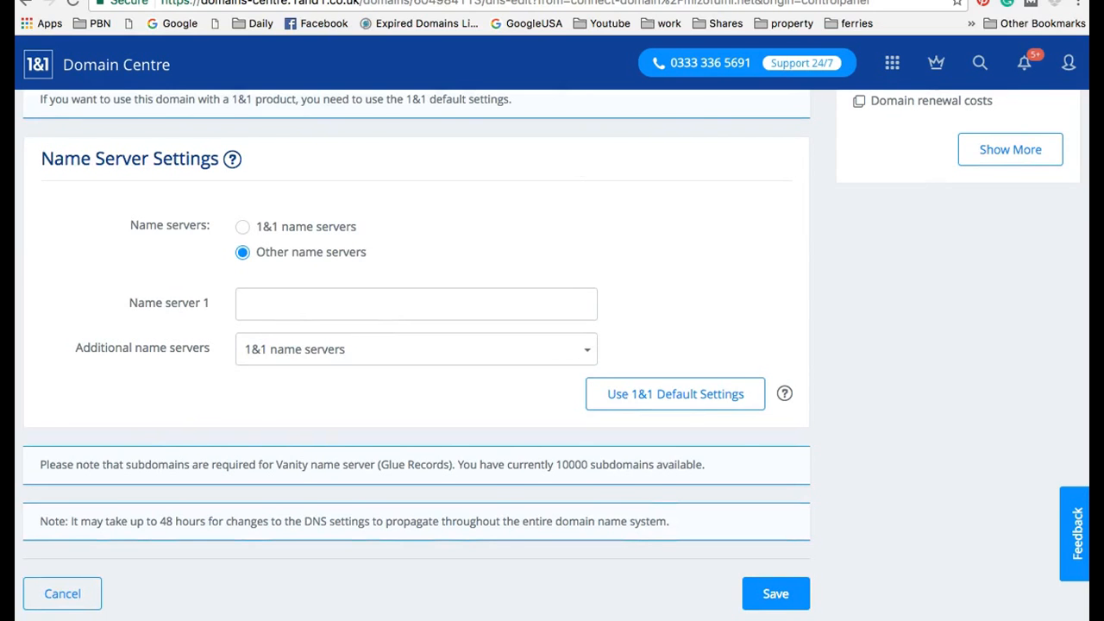
Switch to the Cloudflare setup page and copy the first replacement nameserver, derek.ns.cloudflare.com
{"action": "key", "text": "ctrl+Tab"}
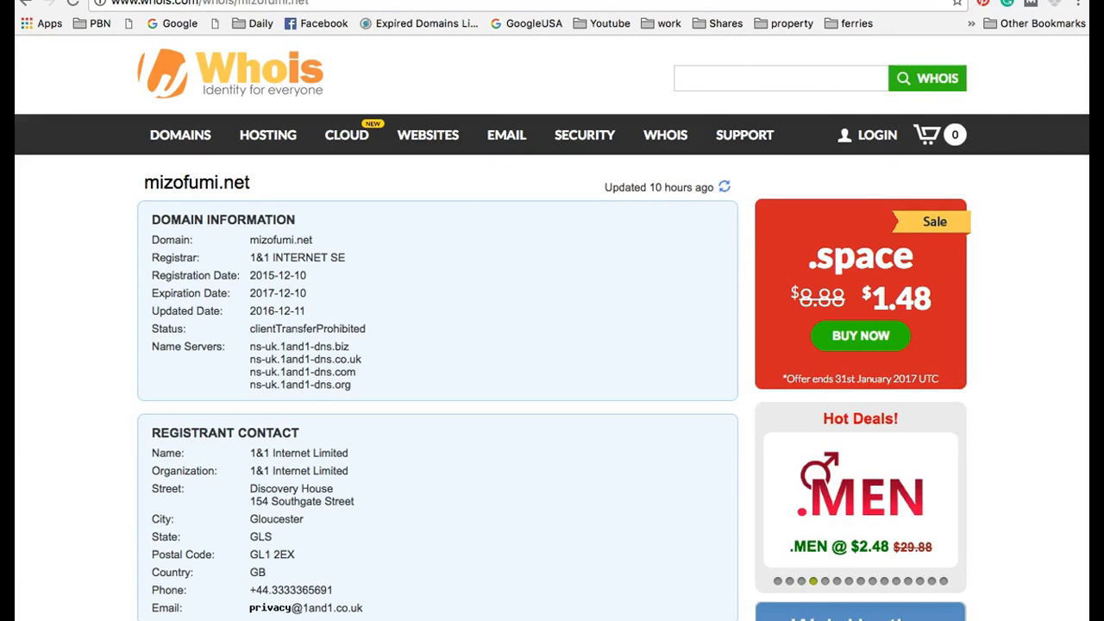
{"action": "key", "text": "ctrl+Tab"}
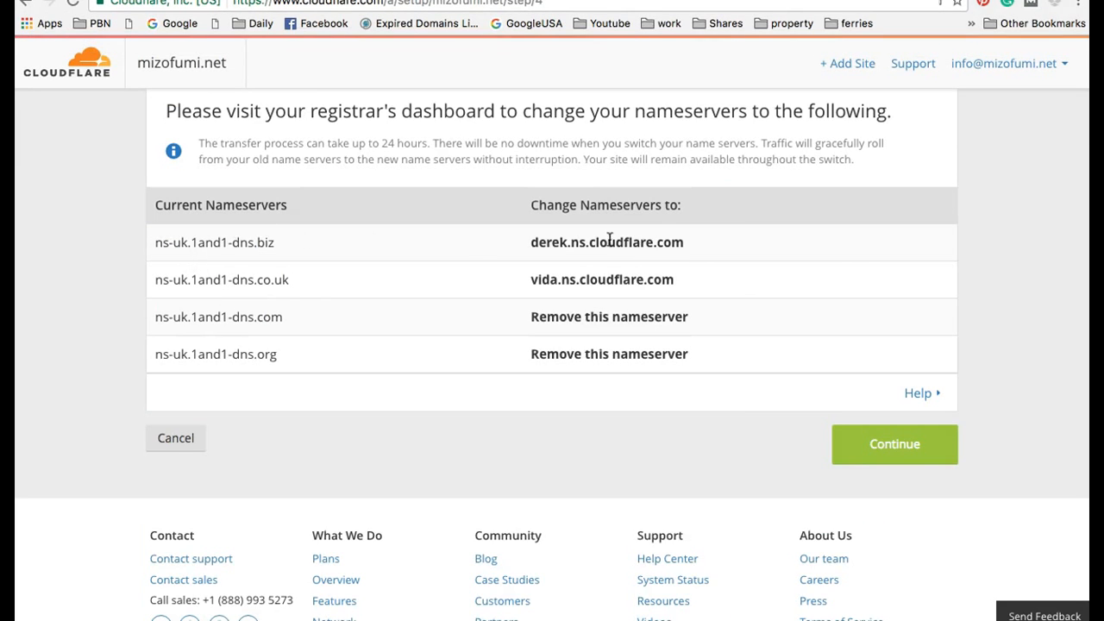
{"action": "mouse_move", "coordinate": [701, 242]}
{"action": "left_mouse_down"}
{"action": "mouse_move", "coordinate": [527, 241]}
{"action": "mouse_move", "coordinate": [702, 241]}
{"action": "left_mouse_up"}
{"action": "left_click", "coordinate": [527, 244]}
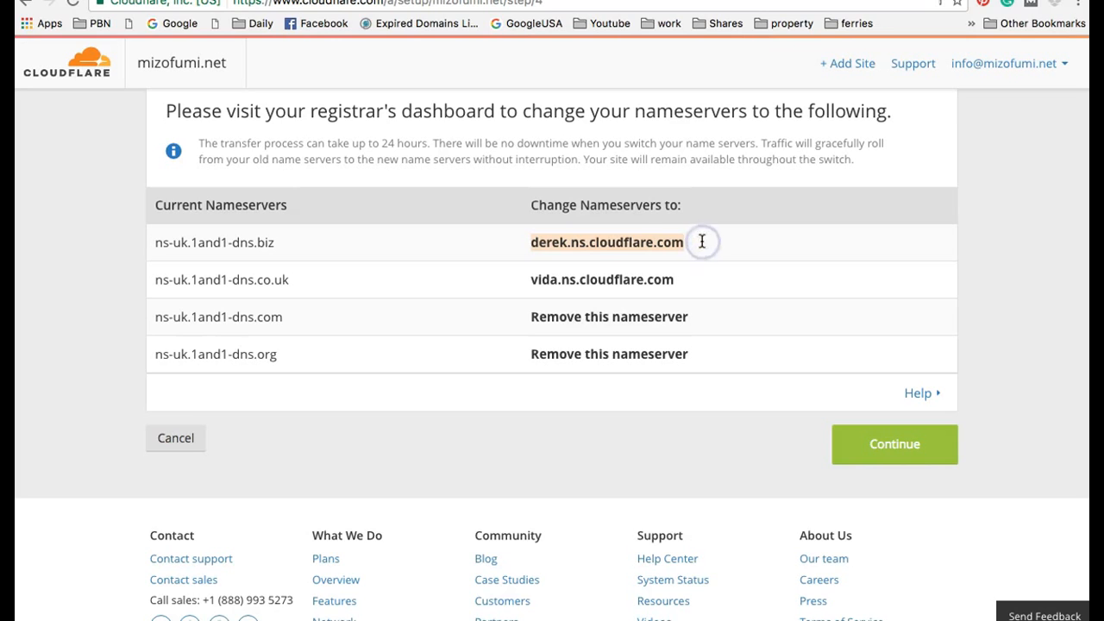
{"action": "scroll", "coordinate": [694, 269], "scroll_direction": "down", "scroll_amount": 2}
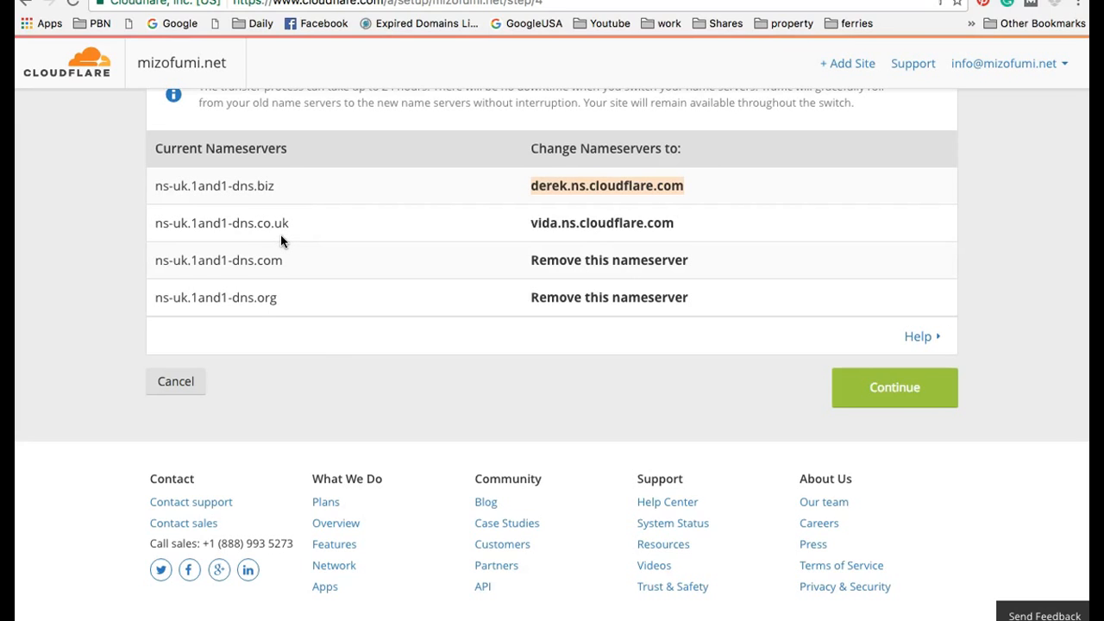
{"action": "right_click", "coordinate": [641, 191]}
{"action": "left_click", "coordinate": [678, 221]}
Back in the 1&1 Domain Centre, set additional name servers to My secondary name servers and enter derek.ns.cloudflare.com as Name server 1
{"action": "key", "text": "ctrl+Tab"}
{"action": "left_click", "coordinate": [375, 351]}
{"action": "left_click", "coordinate": [354, 384]}
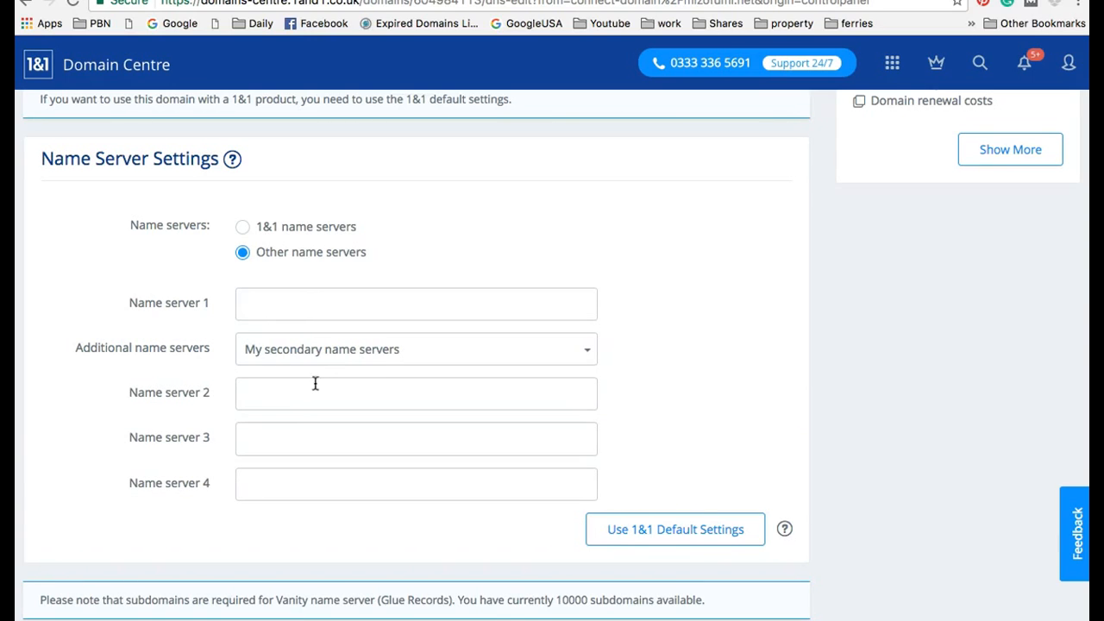
{"action": "left_click", "coordinate": [338, 352]}
{"action": "left_click", "coordinate": [306, 302]}
{"action": "right_click", "coordinate": [307, 303]}
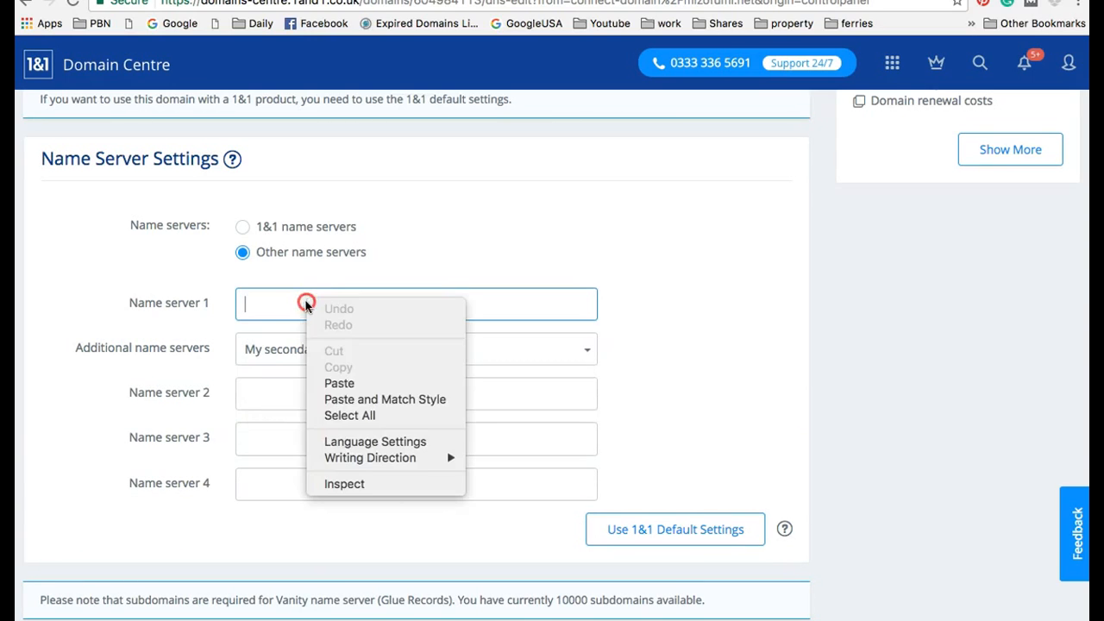
{"action": "left_click", "coordinate": [339, 383]}
Copy vida.ns.cloudflare.com from the Cloudflare setup page into Name server 2 of the 1&1 name server settings
{"action": "left_click", "coordinate": [306, 400]}
{"action": "left_click", "coordinate": [708, 1]}
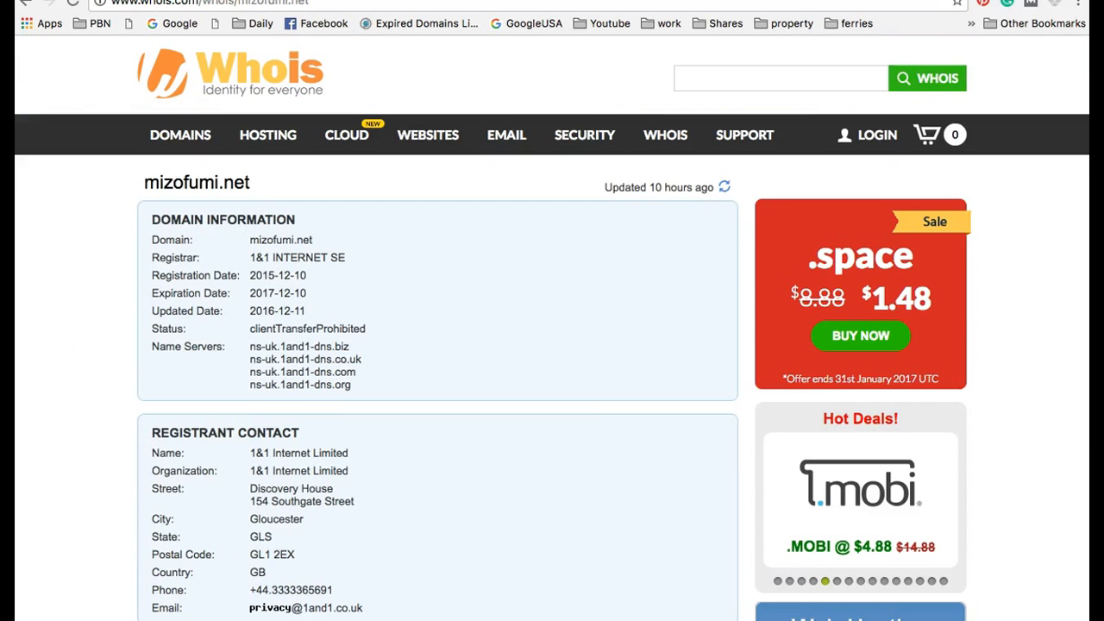
{"action": "left_click", "coordinate": [604, 1]}
{"action": "left_click_drag", "start_coordinate": [694, 224], "coordinate": [523, 224]}
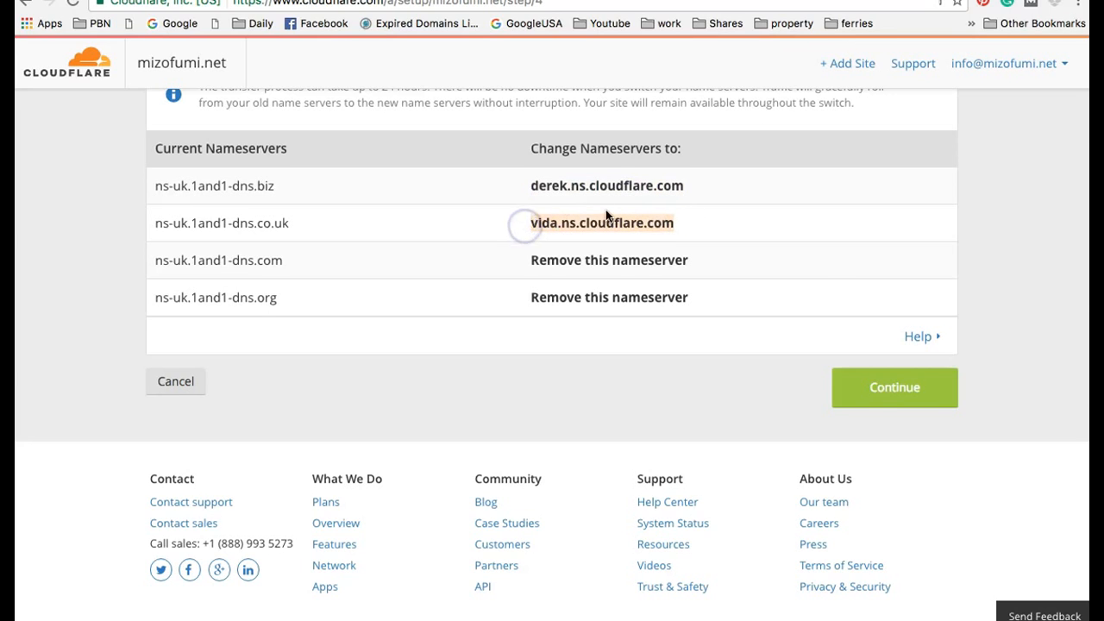
{"action": "right_click", "coordinate": [607, 216]}
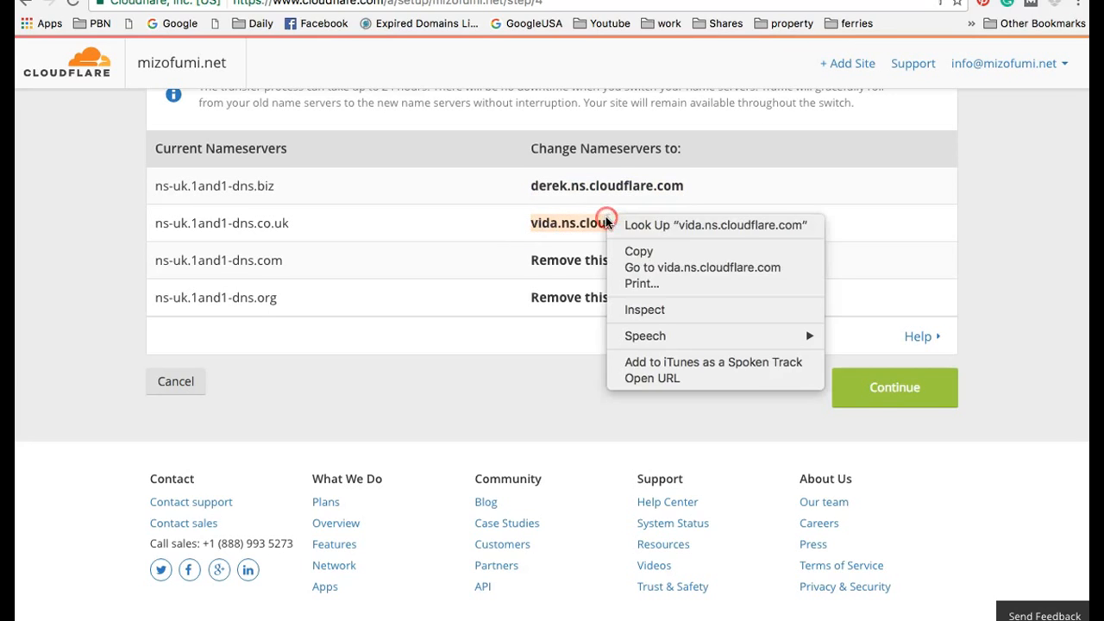
{"action": "left_click", "coordinate": [632, 255]}
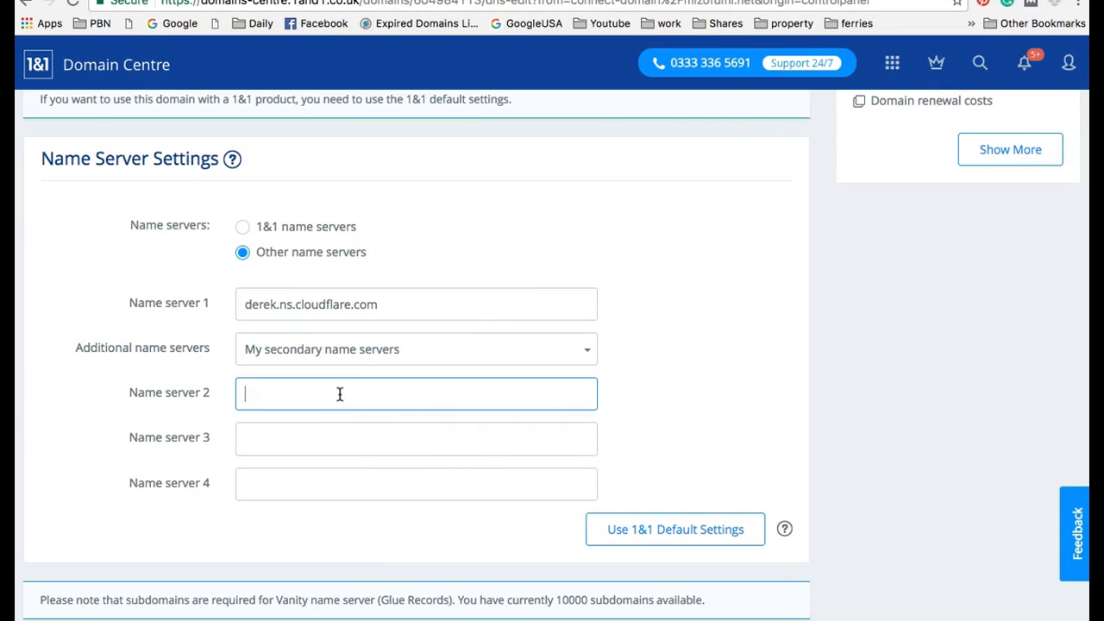
{"action": "right_click", "coordinate": [340, 396]}
{"action": "left_click", "coordinate": [363, 477]}
Check the entered name servers, save them, and confirm the modification of the DNS settings
{"action": "scroll", "coordinate": [759, 404], "scroll_direction": "down", "scroll_amount": 1}
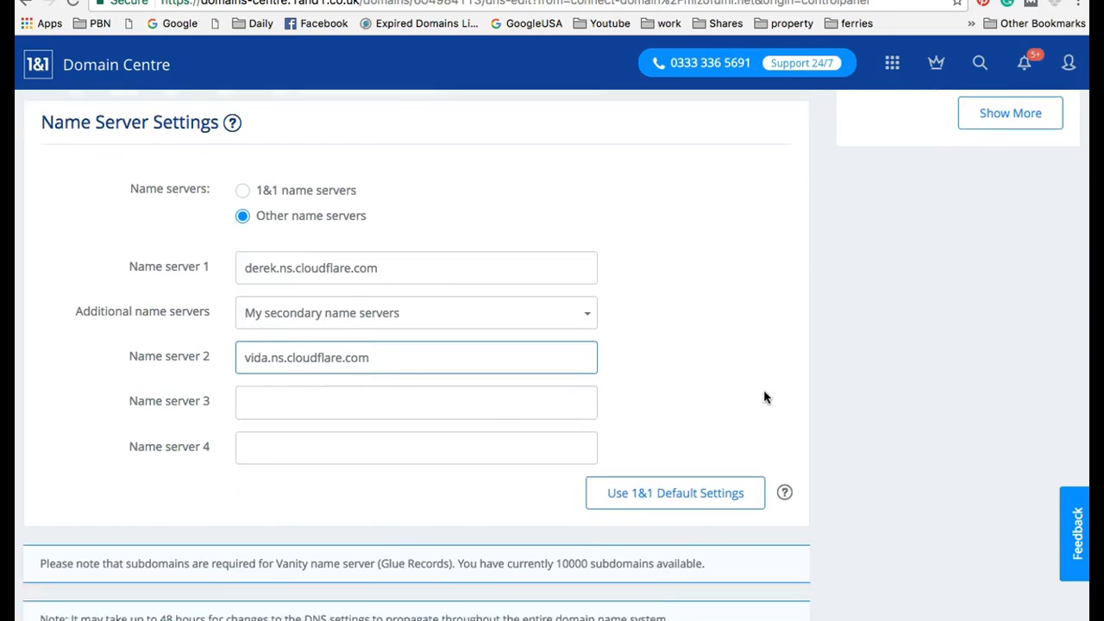
{"action": "scroll", "coordinate": [764, 397], "scroll_direction": "up", "scroll_amount": 2}
{"action": "scroll", "coordinate": [765, 397], "scroll_direction": "up", "scroll_amount": 1}
{"action": "right_click", "coordinate": [765, 394]}
{"action": "left_click", "coordinate": [765, 394]}
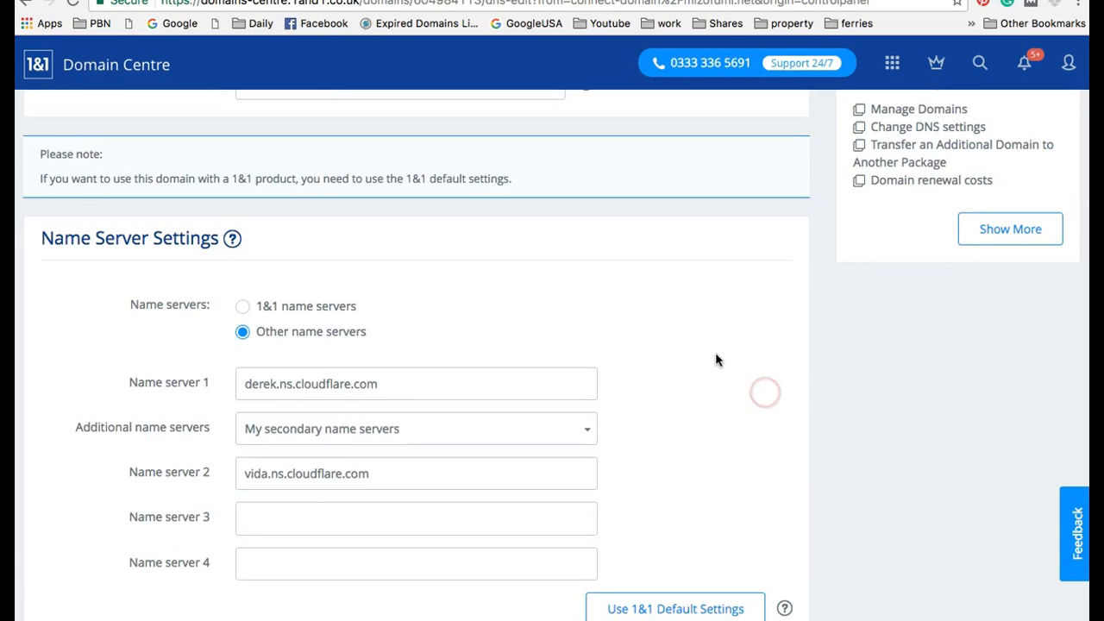
{"action": "scroll", "coordinate": [725, 335], "scroll_direction": "down", "scroll_amount": 3}
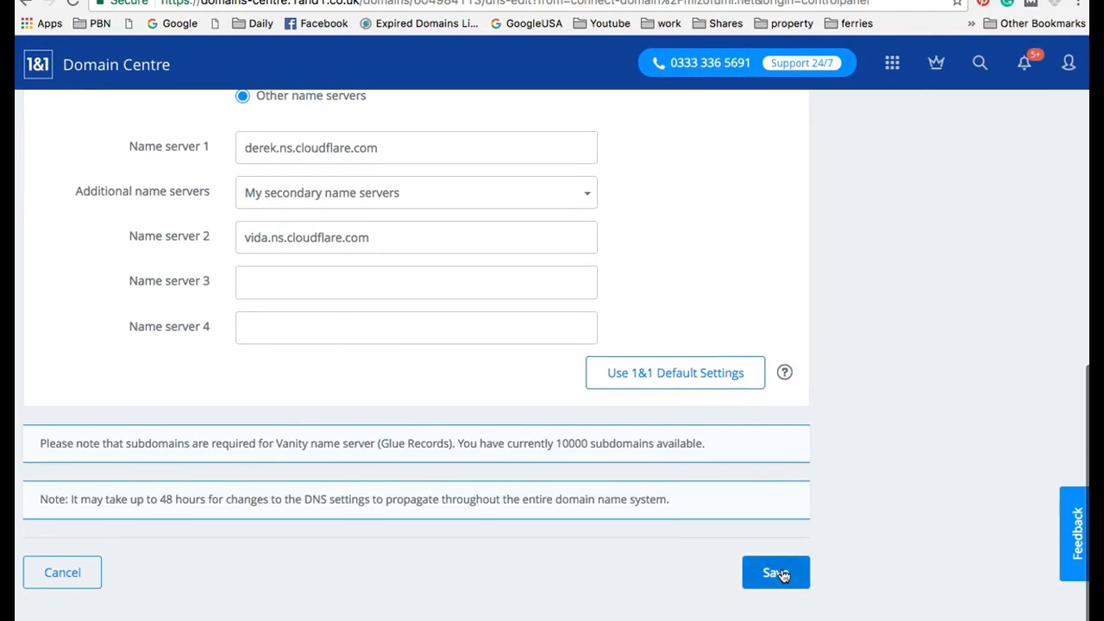
{"action": "left_click", "coordinate": [779, 574]}
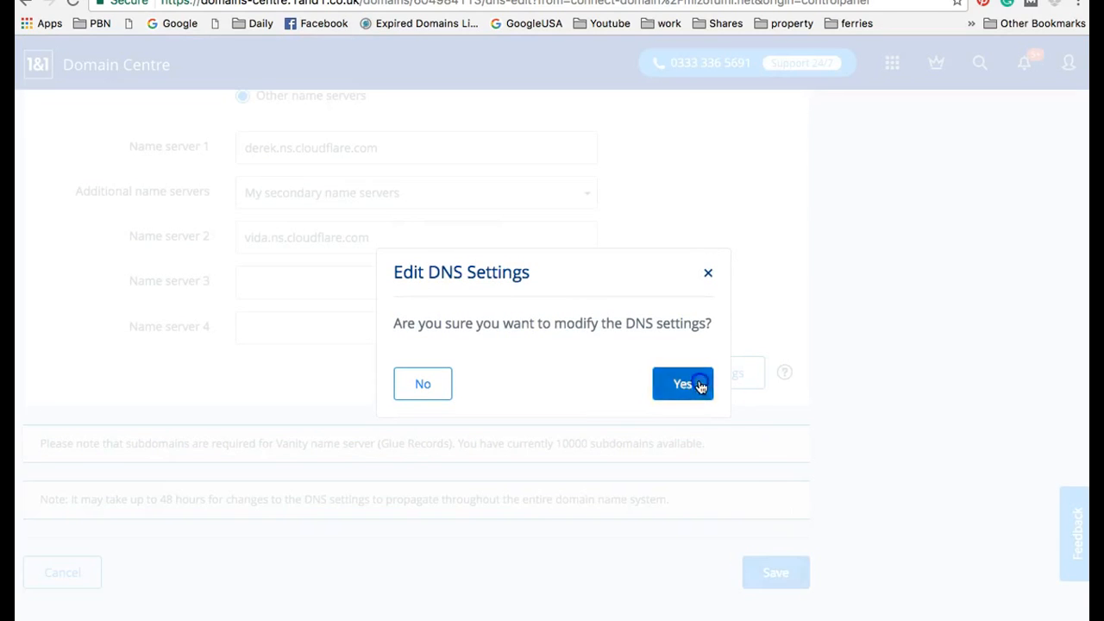
{"action": "left_click", "coordinate": [701, 387]}
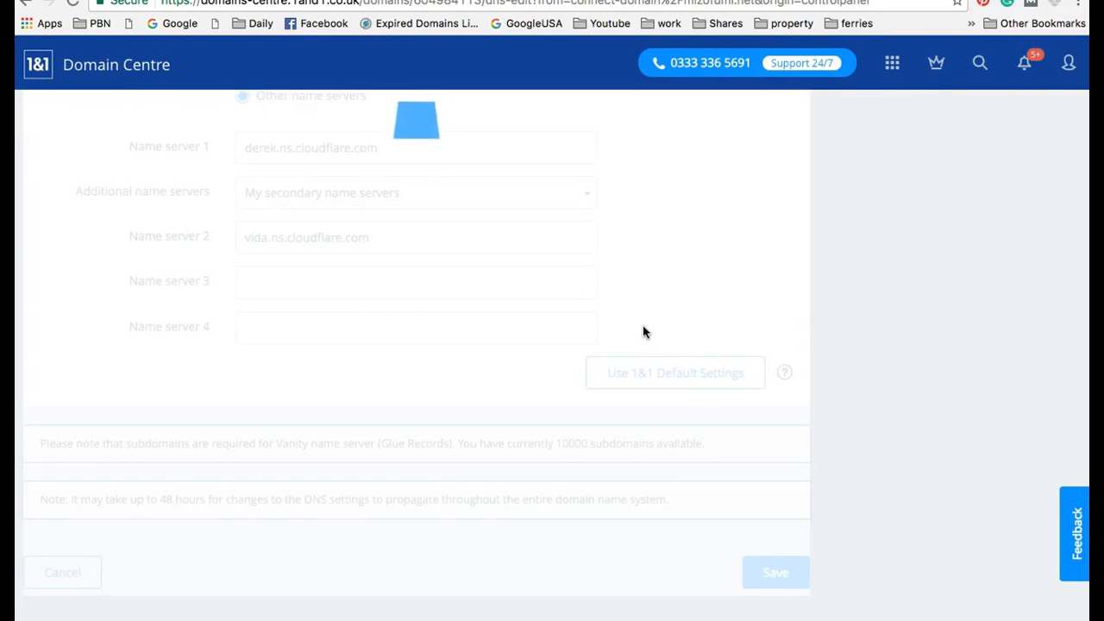
{"action": "scroll", "coordinate": [645, 332], "scroll_direction": "up", "scroll_amount": 1}
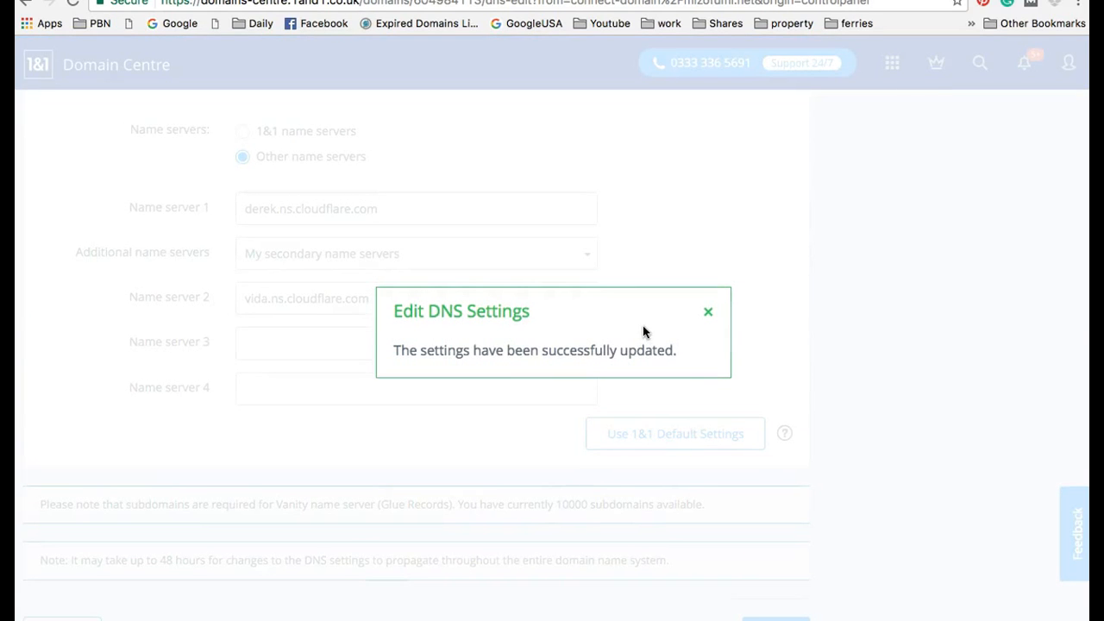
Return to the Cloudflare setup page and continue from the nameserver instructions to the mizofumi.net overview
{"action": "left_click", "coordinate": [634, 256]}
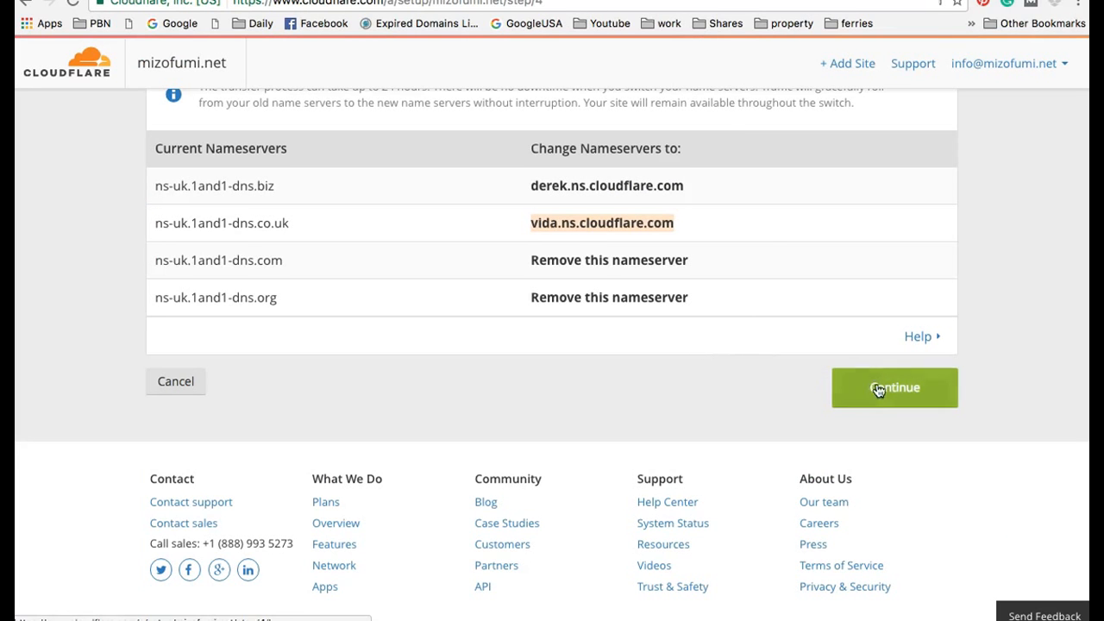
{"action": "left_click", "coordinate": [878, 390]}
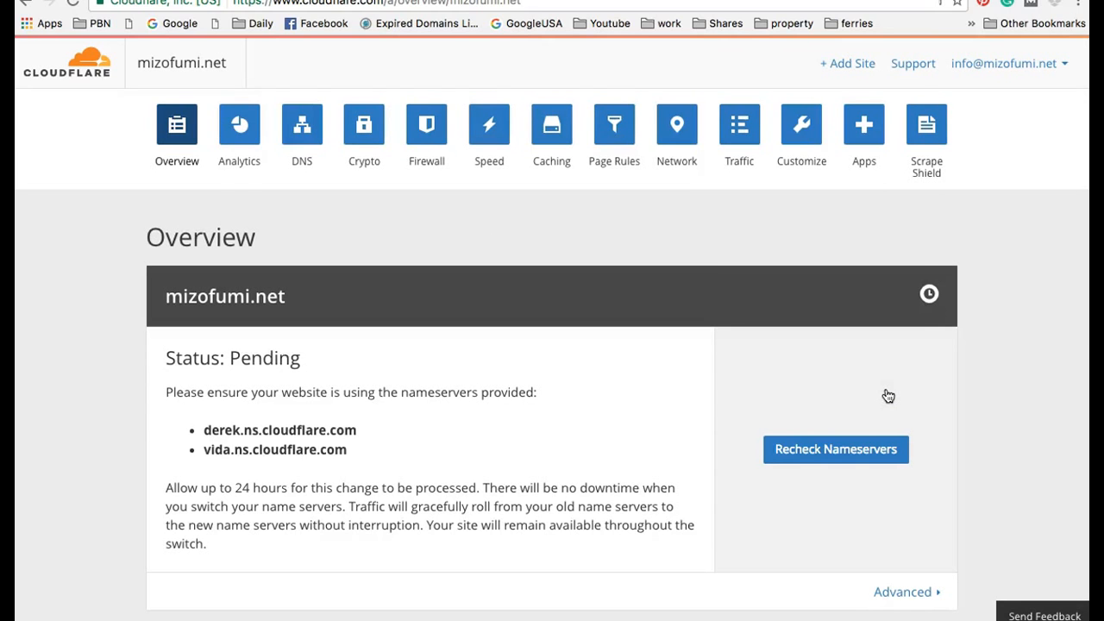
{"action": "scroll", "coordinate": [586, 518], "scroll_direction": "down", "scroll_amount": 2}
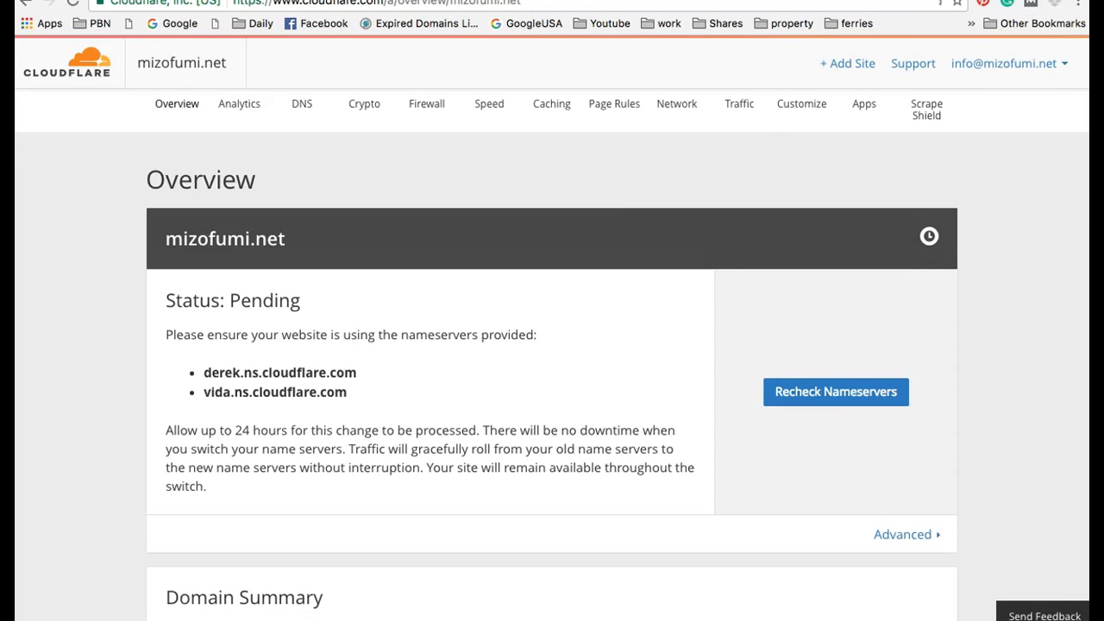
Reopen the DNS settings of mizofumi.net in the 1&1 Control Panel and check the saved name servers
{"action": "key", "text": "ctrl+Tab"}
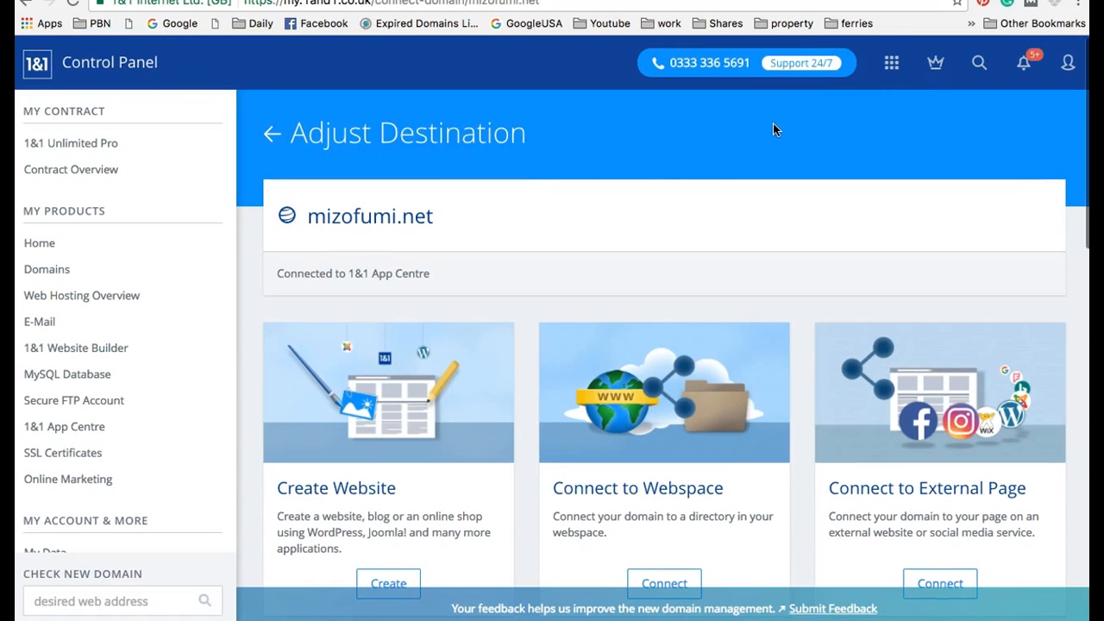
{"action": "scroll", "coordinate": [552, 252], "scroll_direction": "down", "scroll_amount": 5}
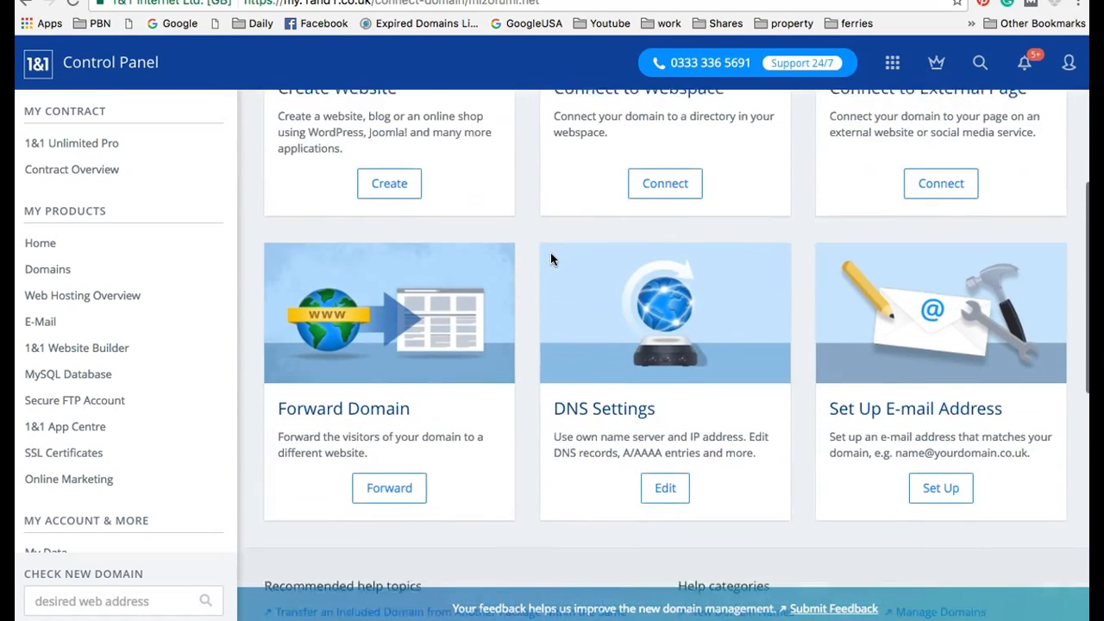
{"action": "left_click", "coordinate": [663, 433]}
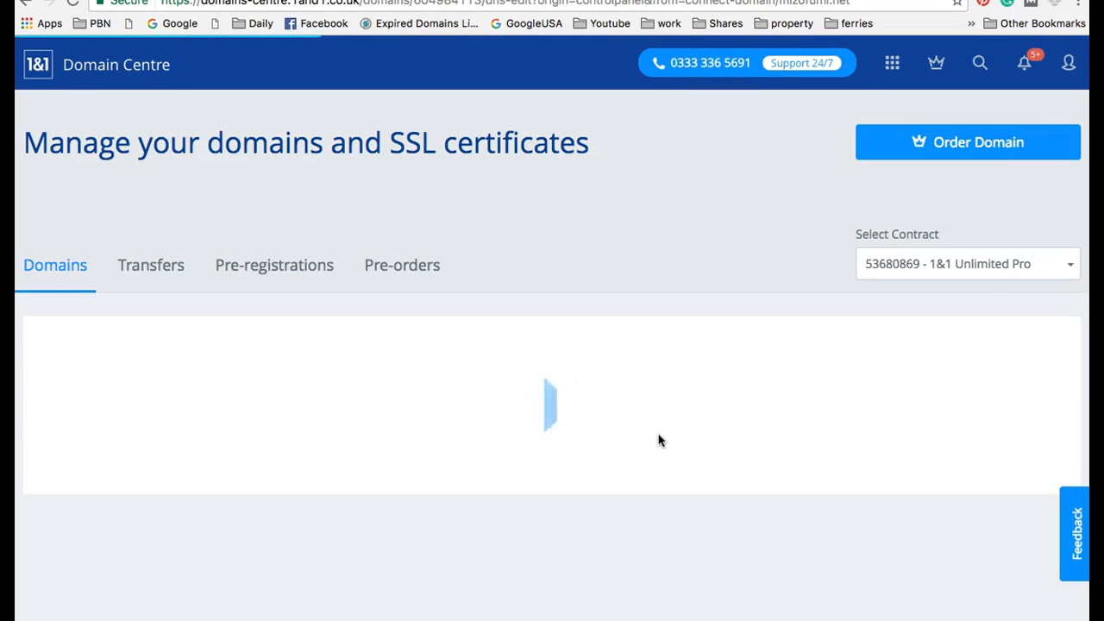
{"action": "scroll", "coordinate": [659, 440], "scroll_direction": "down", "scroll_amount": 5}
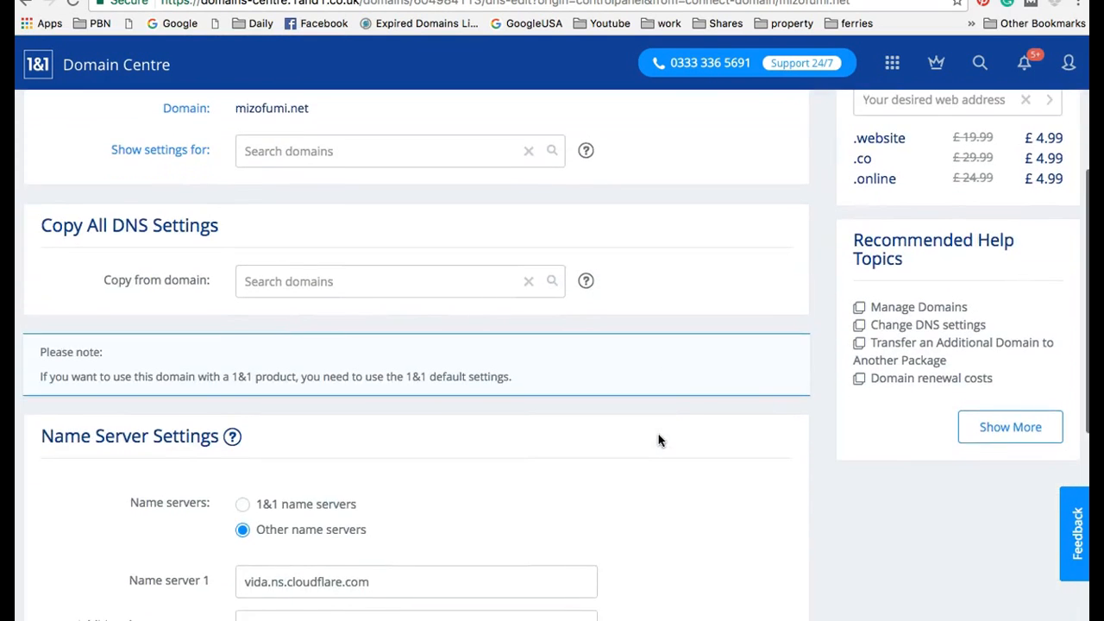
{"action": "scroll", "coordinate": [658, 441], "scroll_direction": "down", "scroll_amount": 1}
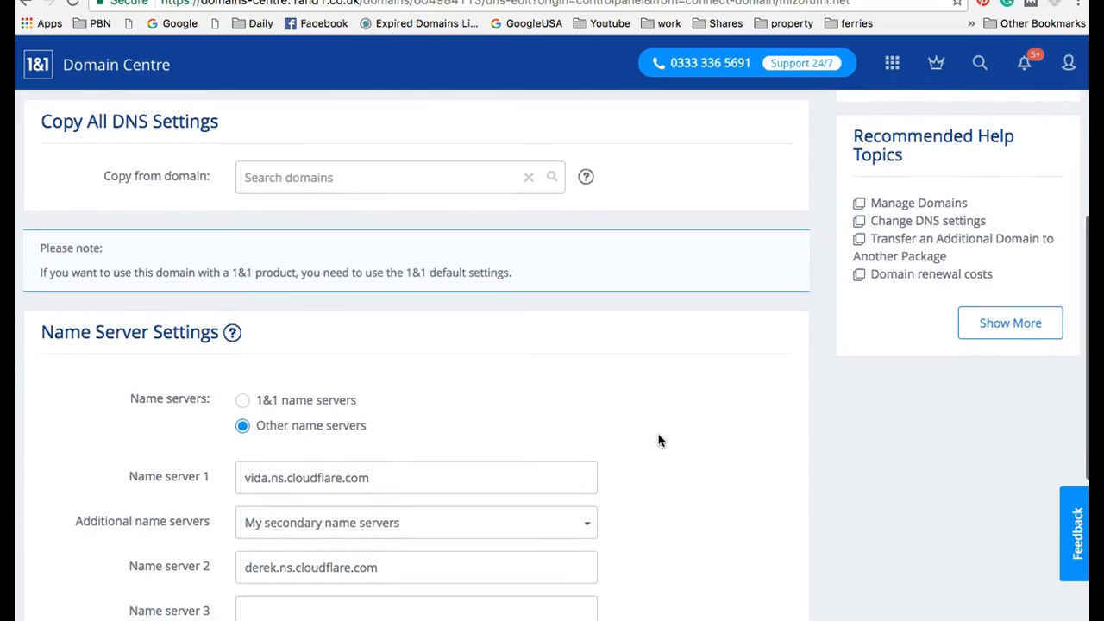
Compare the name servers entered for mizofumi.net at 1&1 with the nameservers listed in its Cloudflare overview
{"action": "scroll", "coordinate": [658, 440], "scroll_direction": "up", "scroll_amount": 3}
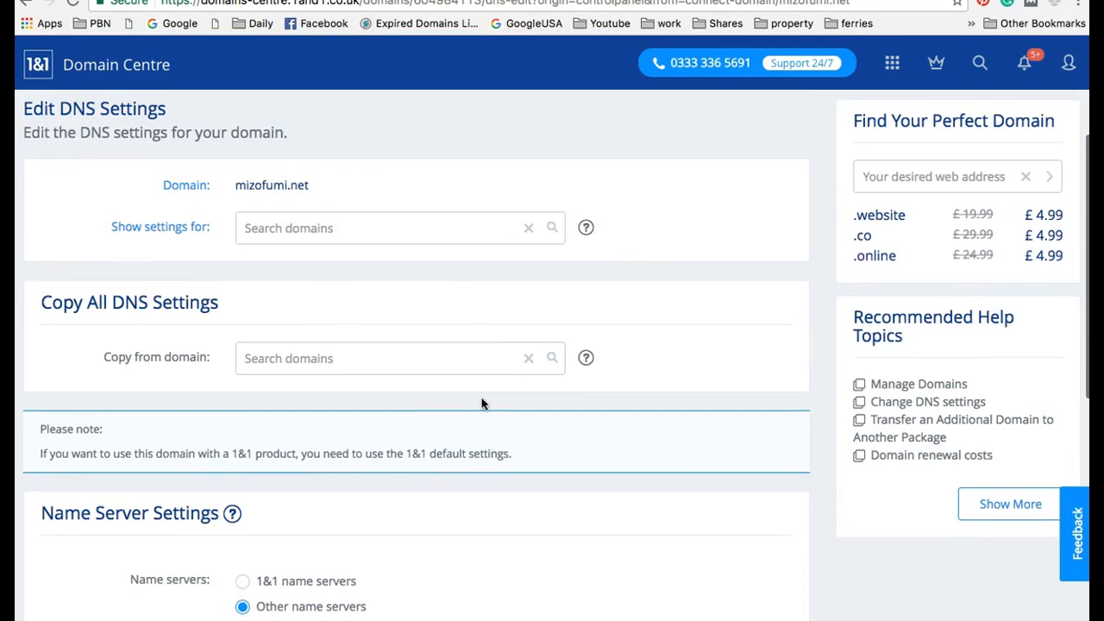
{"action": "scroll", "coordinate": [483, 404], "scroll_direction": "down", "scroll_amount": 3}
{"action": "scroll", "coordinate": [483, 404], "scroll_direction": "down", "scroll_amount": 1}
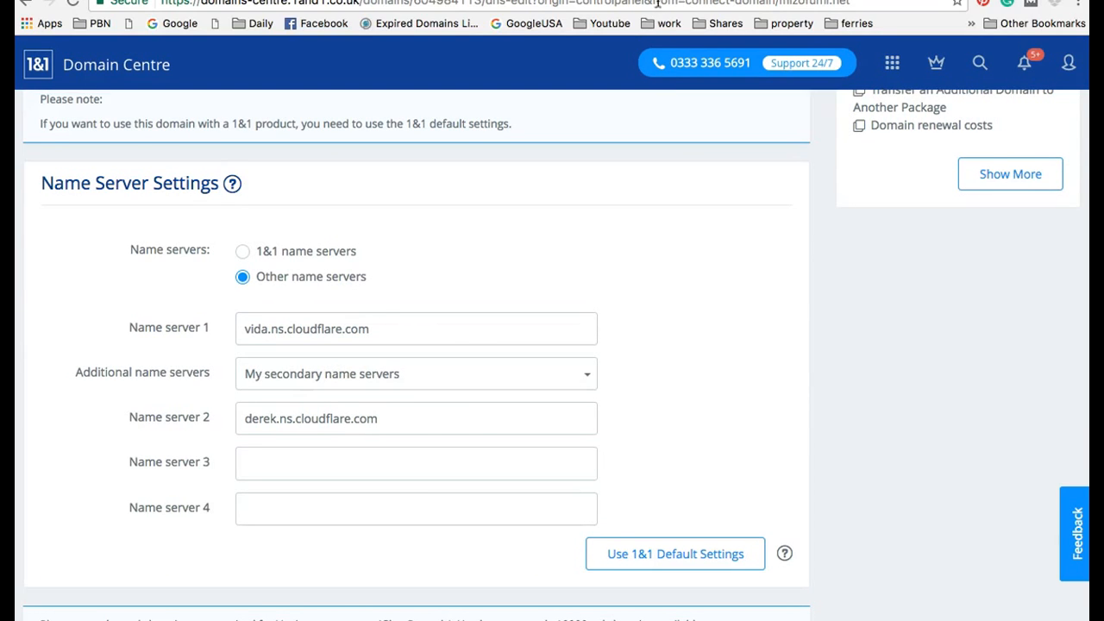
{"action": "key", "text": "ctrl+Tab"}
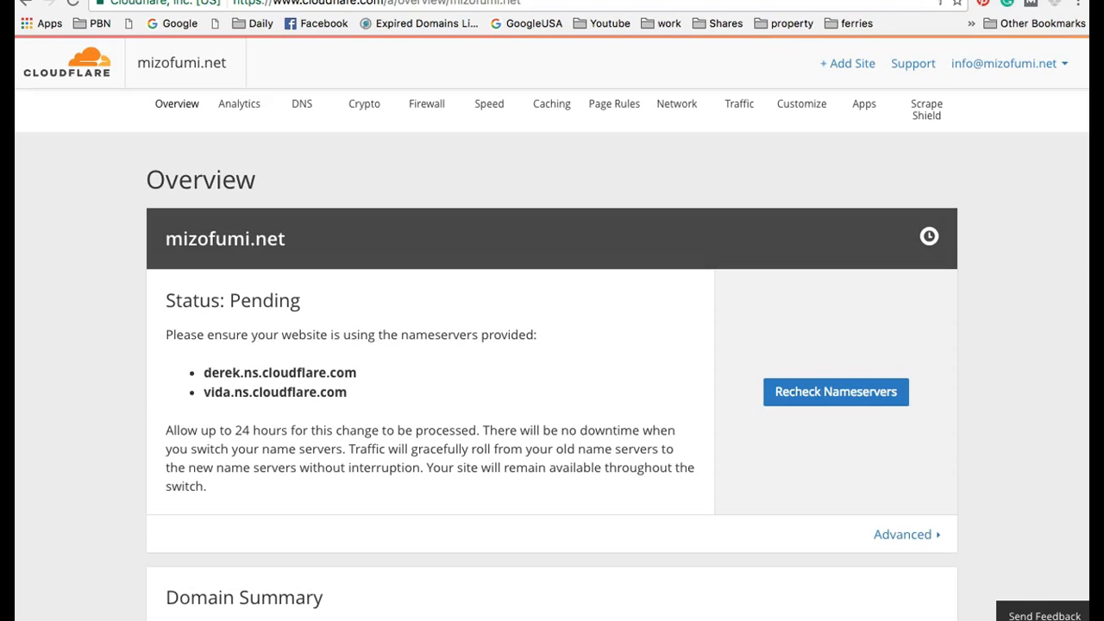
{"action": "key", "text": "ctrl+shift+Tab"}
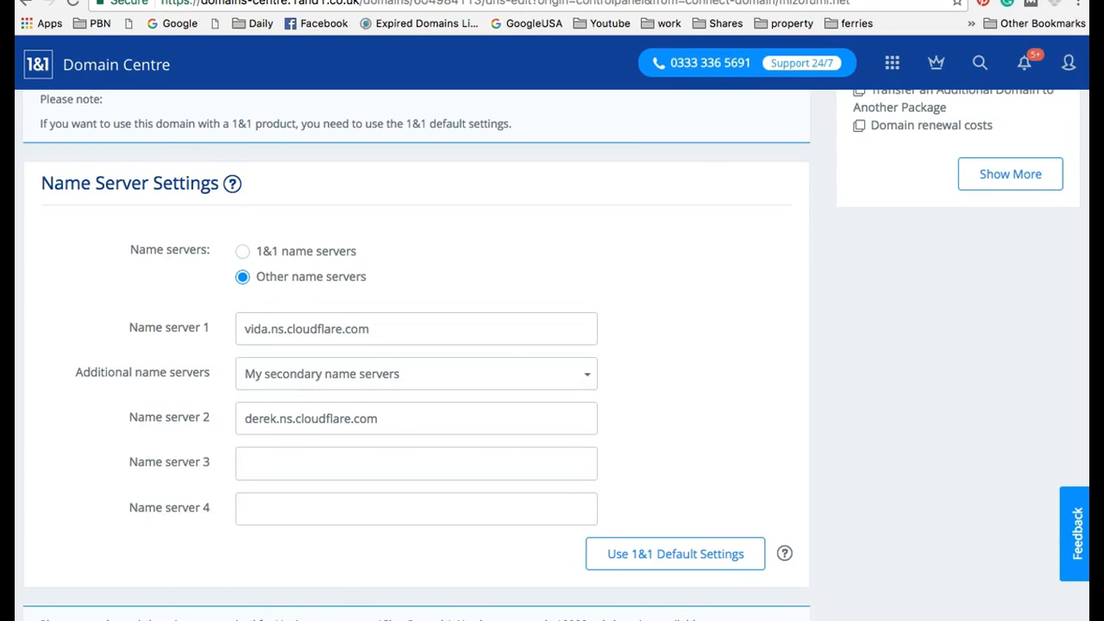
{"action": "key", "text": "ctrl+Tab"}
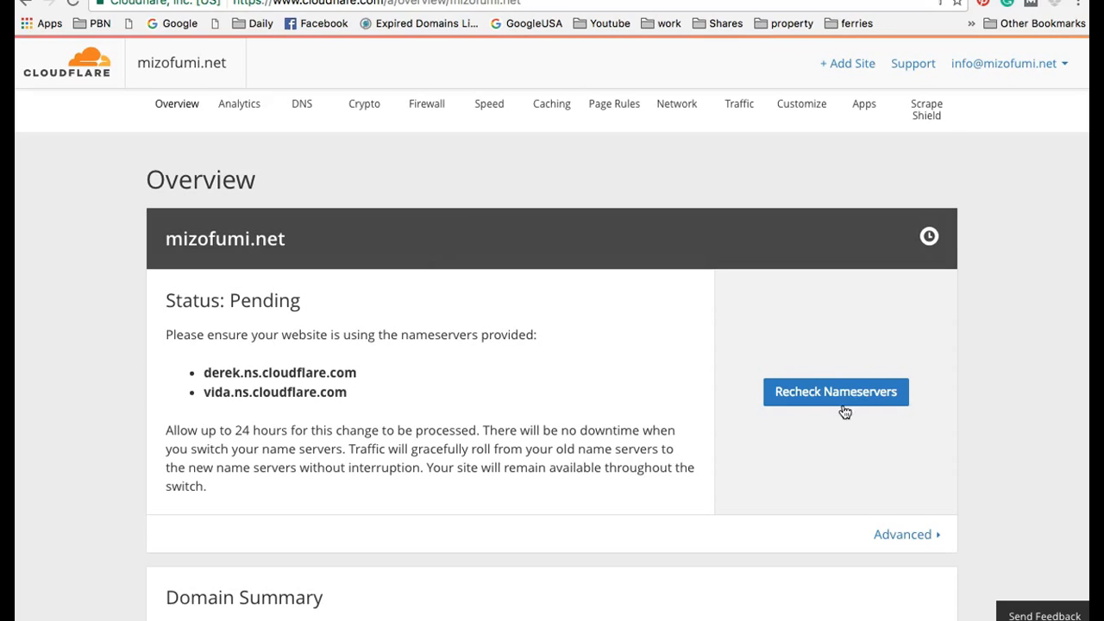
{"action": "scroll", "coordinate": [351, 349], "scroll_direction": "down", "scroll_amount": 1}
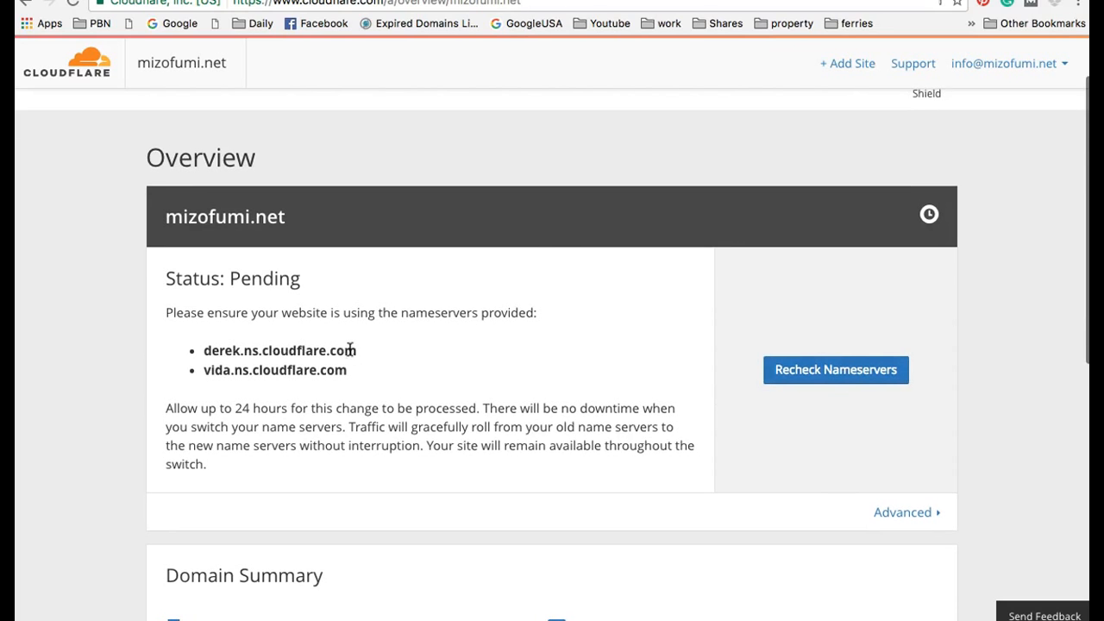
{"action": "key", "text": "ctrl+Tab"}
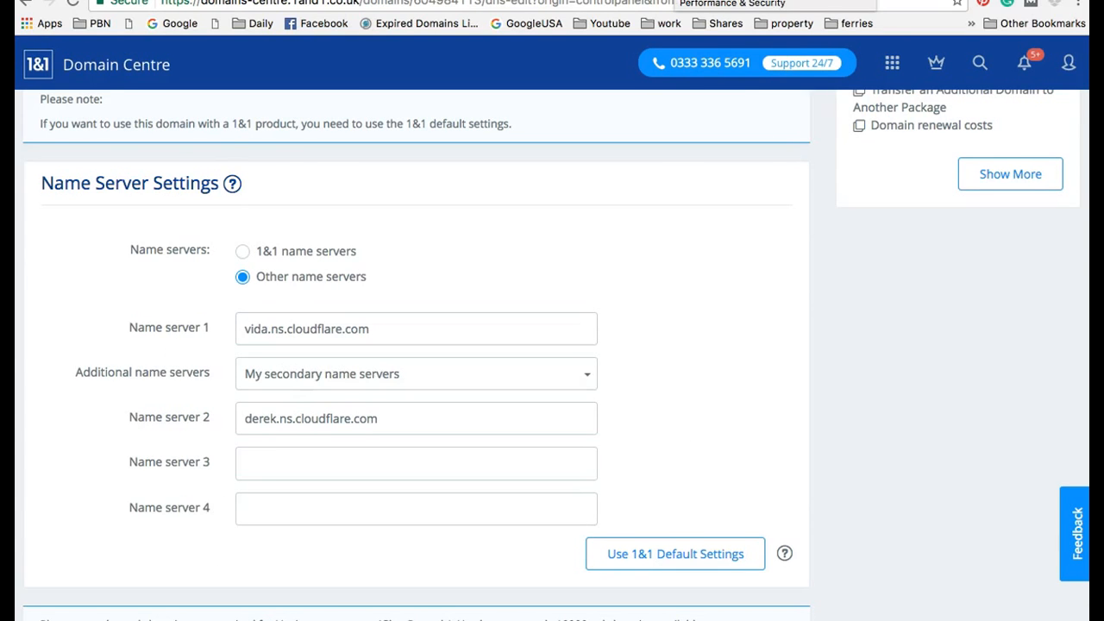
{"action": "scroll", "coordinate": [483, 276], "scroll_direction": "down", "scroll_amount": 3}
{"action": "scroll", "coordinate": [483, 276], "scroll_direction": "up", "scroll_amount": 1}
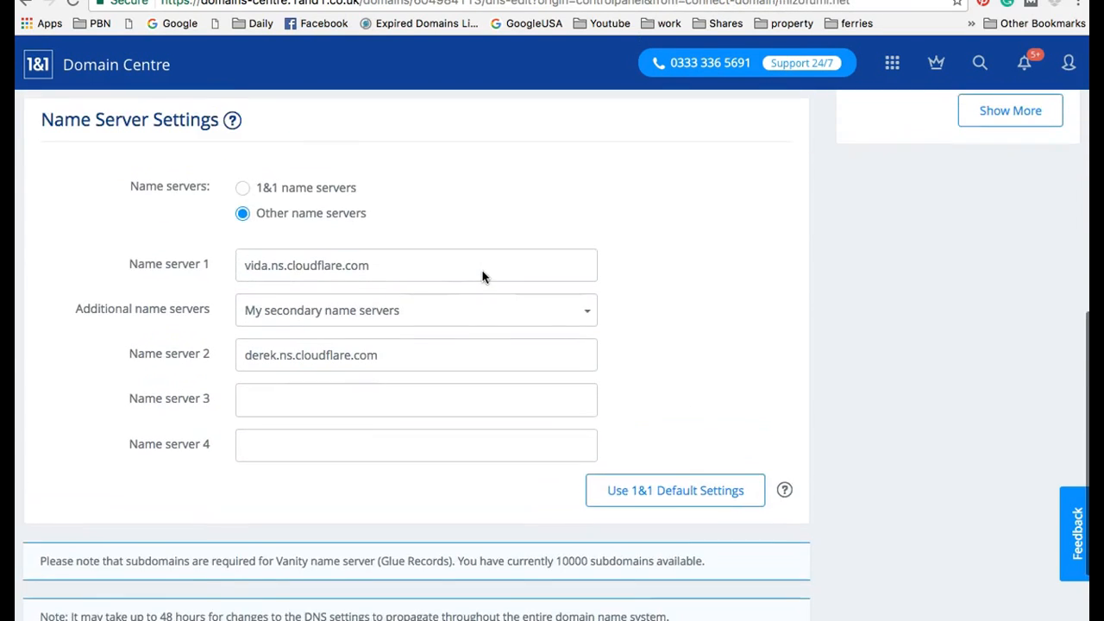
Examine the Whois record of mizofumi.net for its registered name servers, including the raw Whois data
{"action": "scroll", "coordinate": [466, 311], "scroll_direction": "up", "scroll_amount": 1}
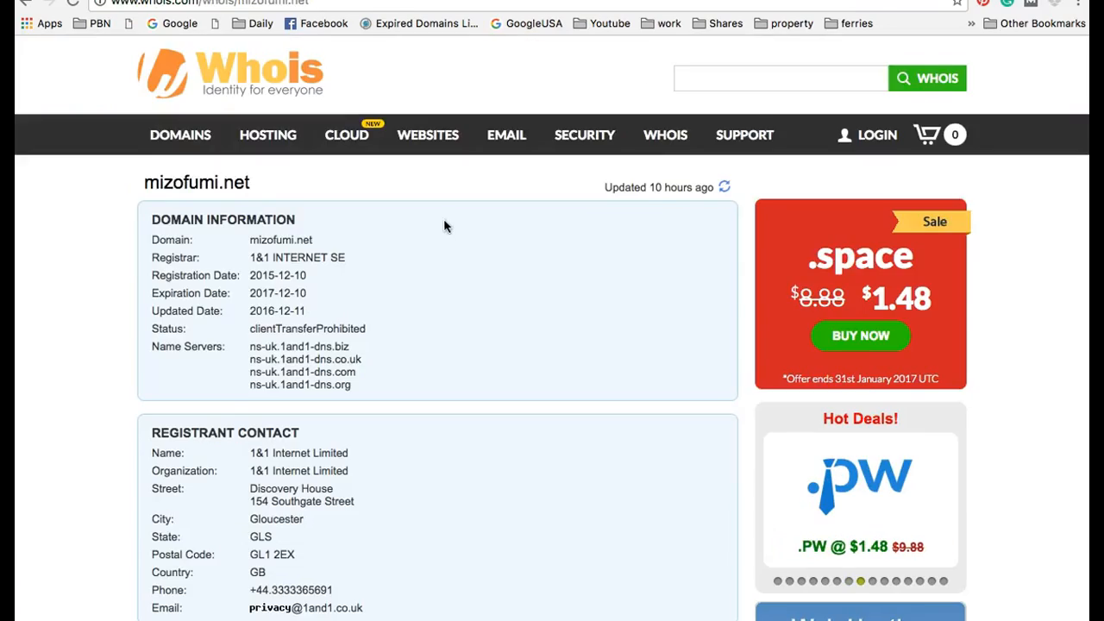
{"action": "scroll", "coordinate": [445, 225], "scroll_direction": "down", "scroll_amount": 10}
{"action": "scroll", "coordinate": [446, 231], "scroll_direction": "down", "scroll_amount": 10}
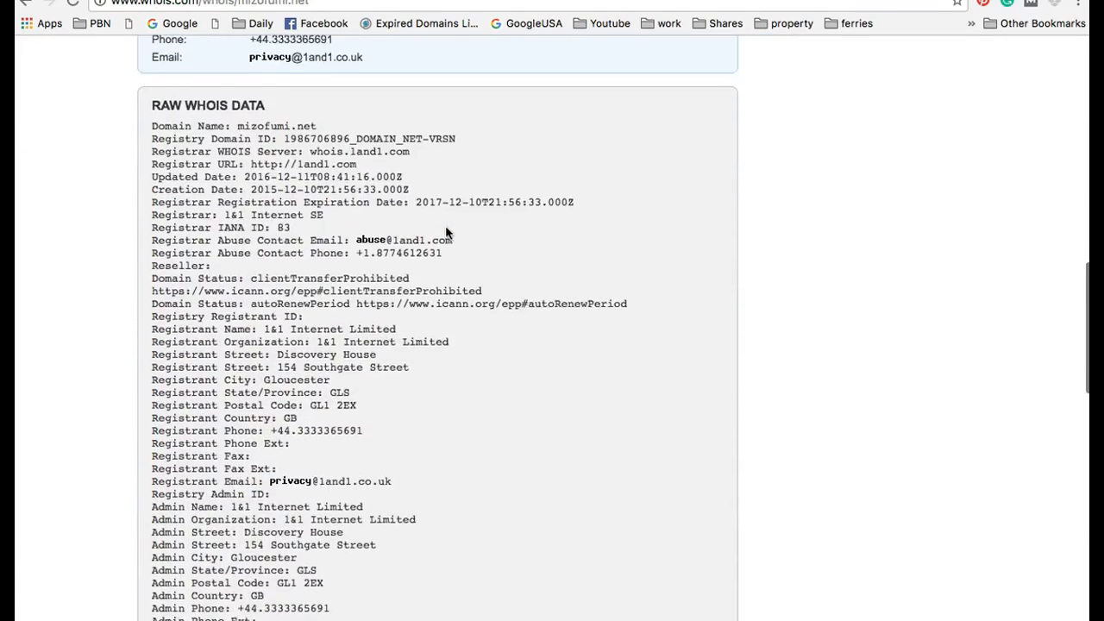
{"action": "scroll", "coordinate": [445, 231], "scroll_direction": "down", "scroll_amount": 3}
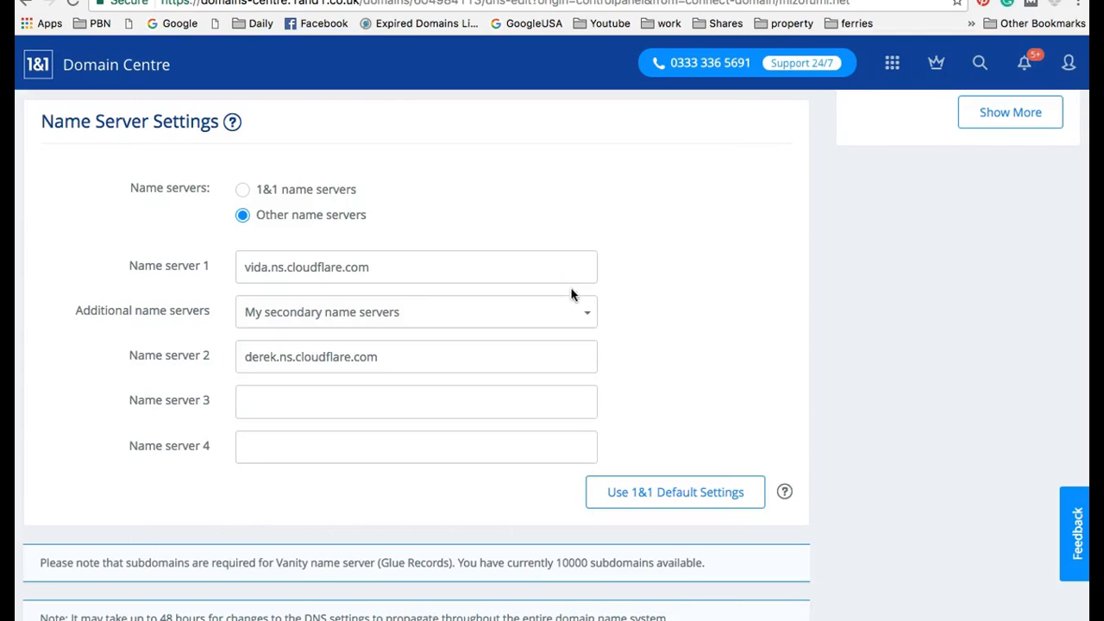
Switch the 1&1 setting to 1&1 name servers to view its default option, and return it to Other name servers
{"action": "left_click", "coordinate": [245, 189]}
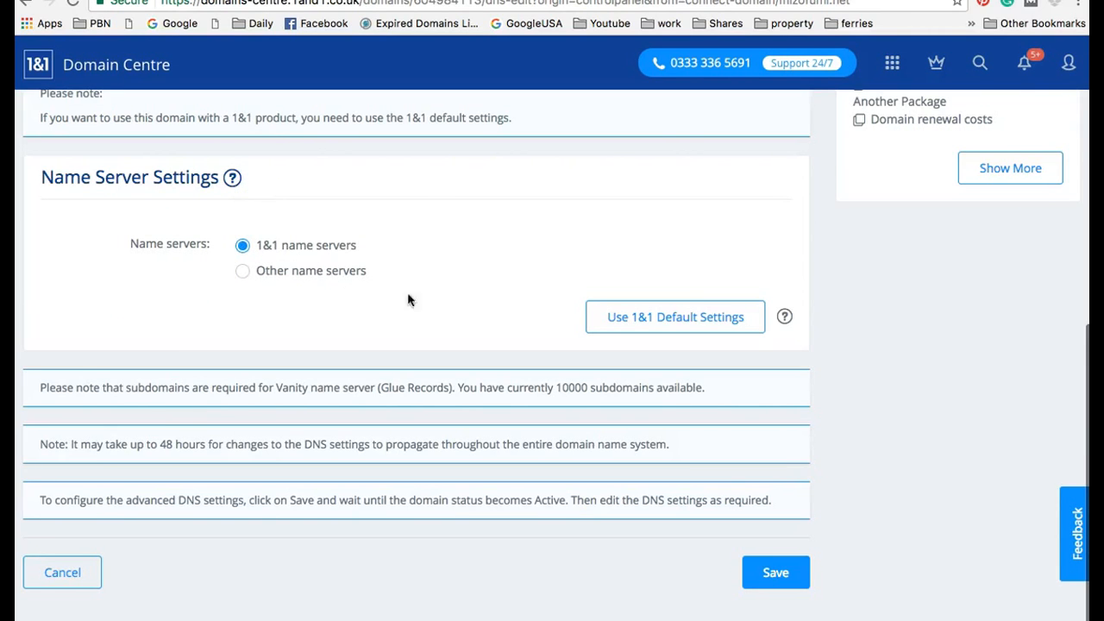
{"action": "left_click", "coordinate": [246, 275]}
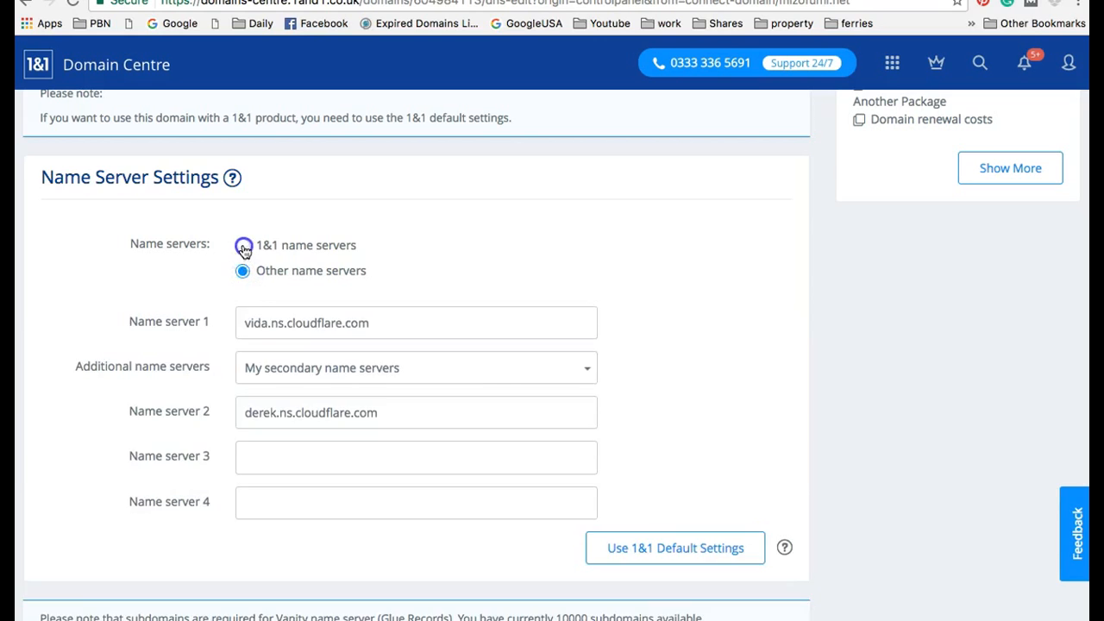
{"action": "left_click", "coordinate": [243, 246]}
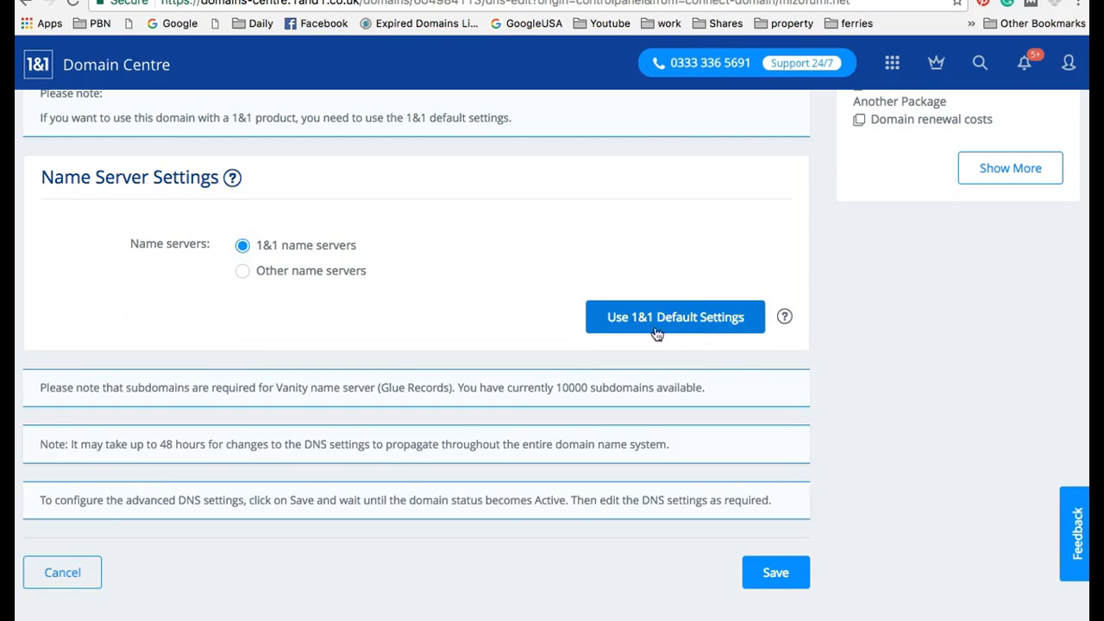
{"action": "left_click", "coordinate": [244, 271]}
{"action": "scroll", "coordinate": [509, 358], "scroll_direction": "down", "scroll_amount": 2}
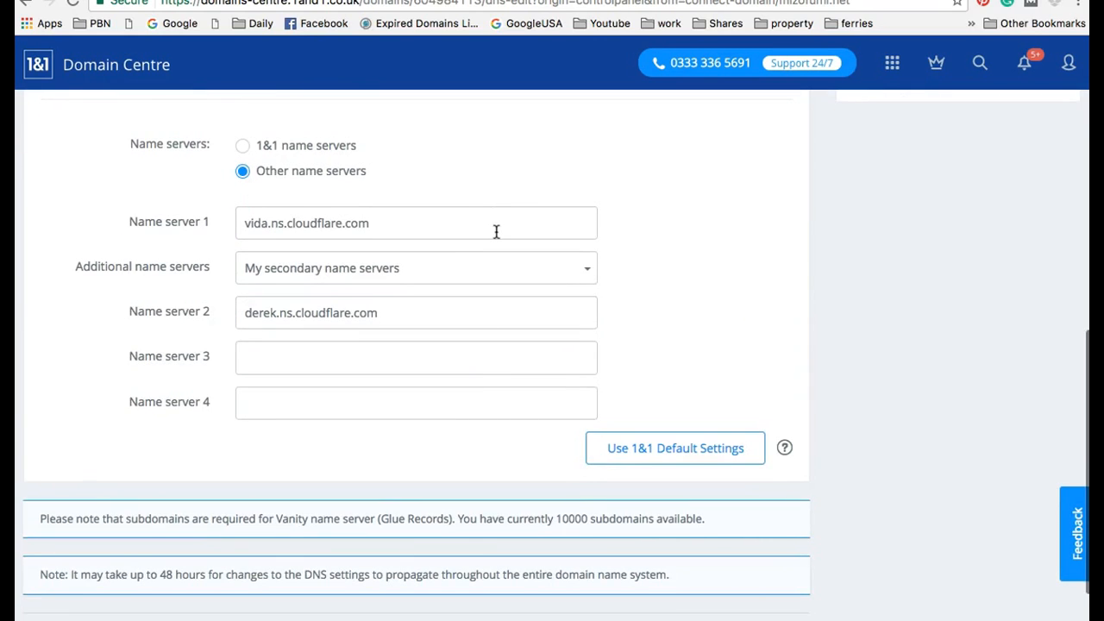
{"action": "scroll", "coordinate": [496, 231], "scroll_direction": "down", "scroll_amount": 2}
{"action": "scroll", "coordinate": [496, 231], "scroll_direction": "up", "scroll_amount": 2}
{"action": "left_click", "coordinate": [444, 296]}
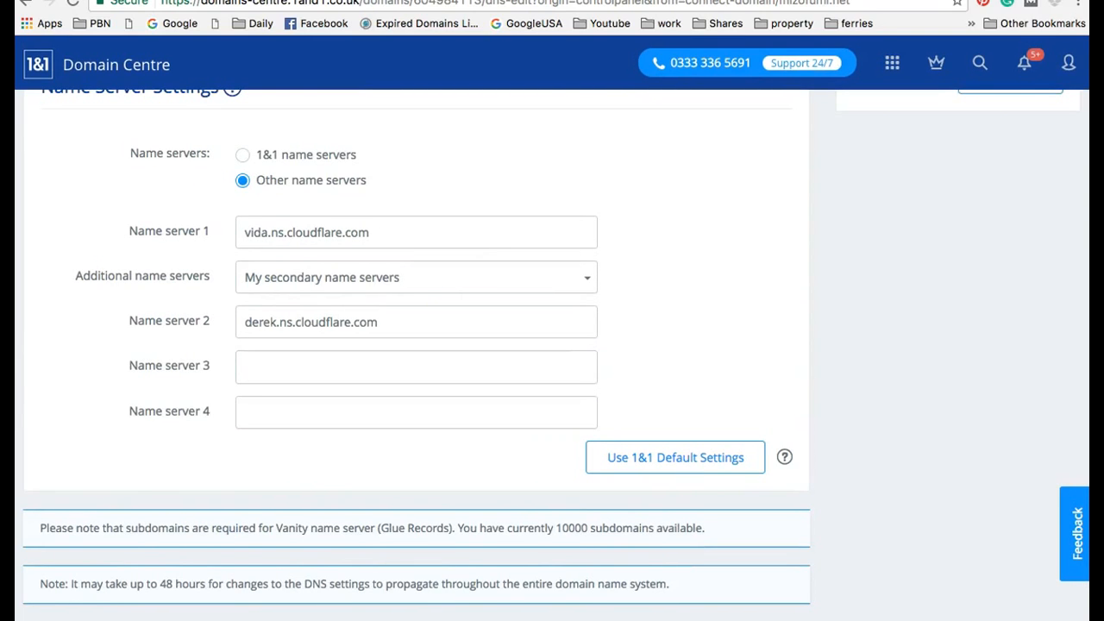
Return to the Cloudflare overview of mizofumi.net and have its nameservers rechecked
{"action": "key", "text": "ctrl+Tab"}
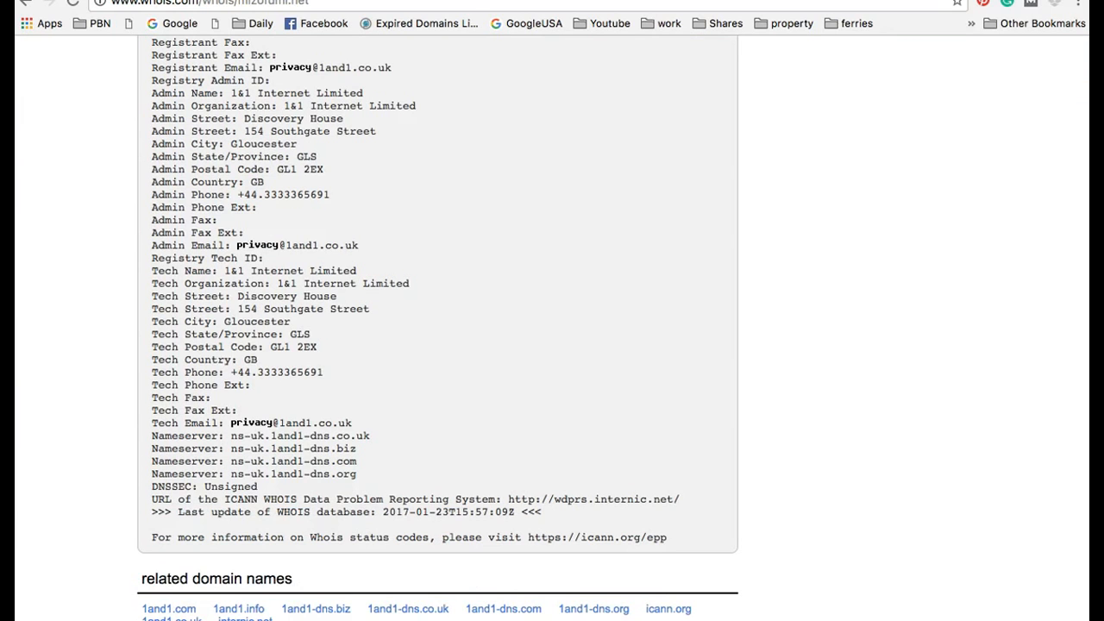
{"action": "key", "text": "ctrl+Tab"}
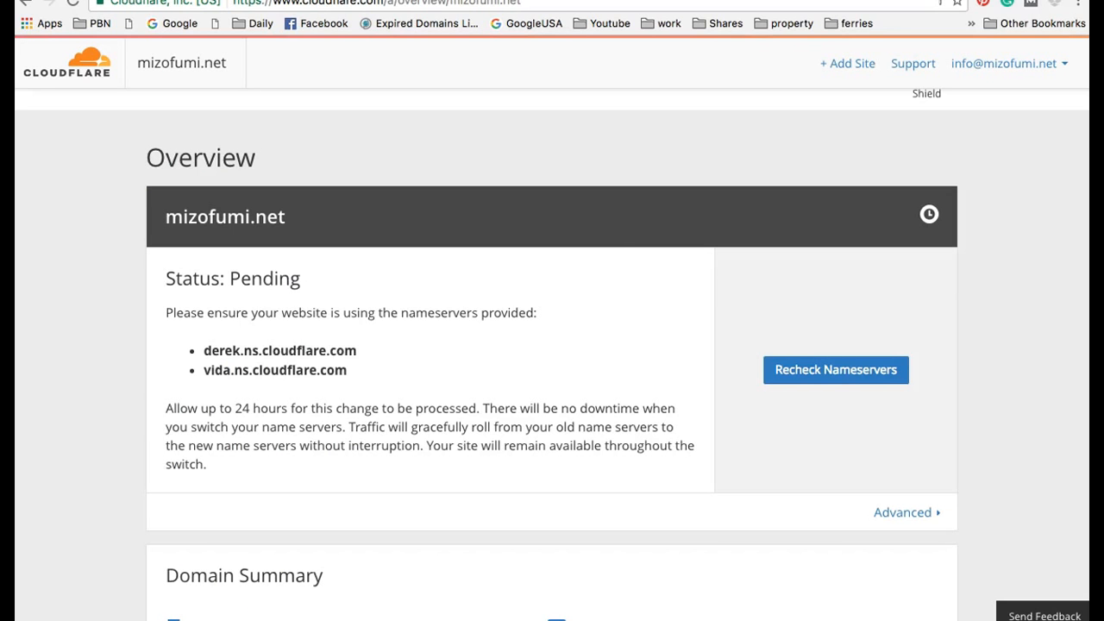
{"action": "scroll", "coordinate": [622, 248], "scroll_direction": "down", "scroll_amount": 4}
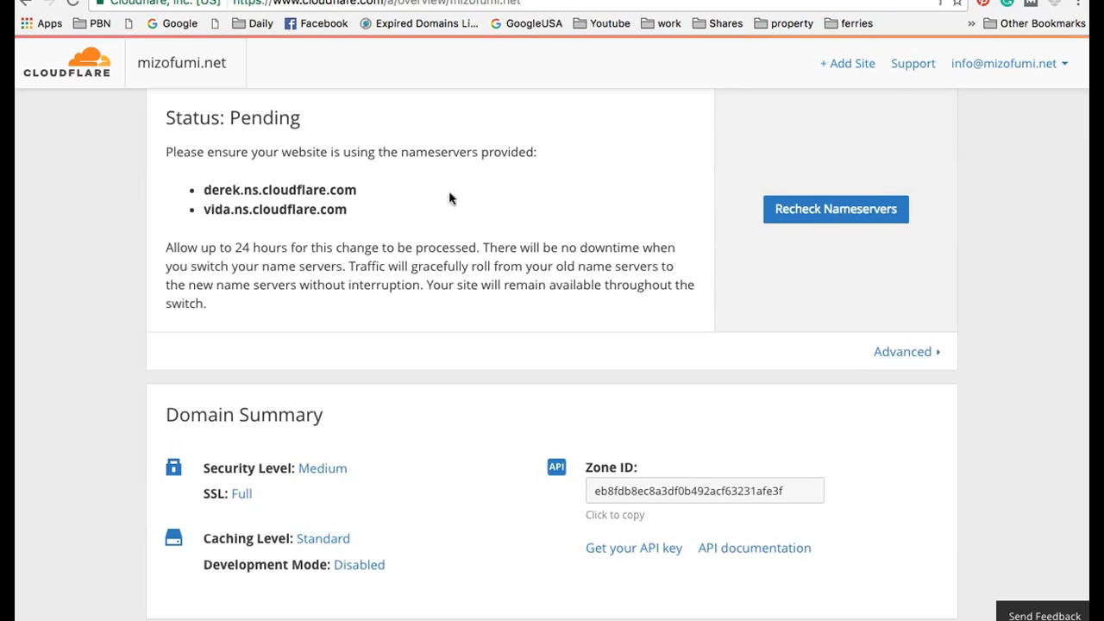
{"action": "left_click", "coordinate": [841, 220]}
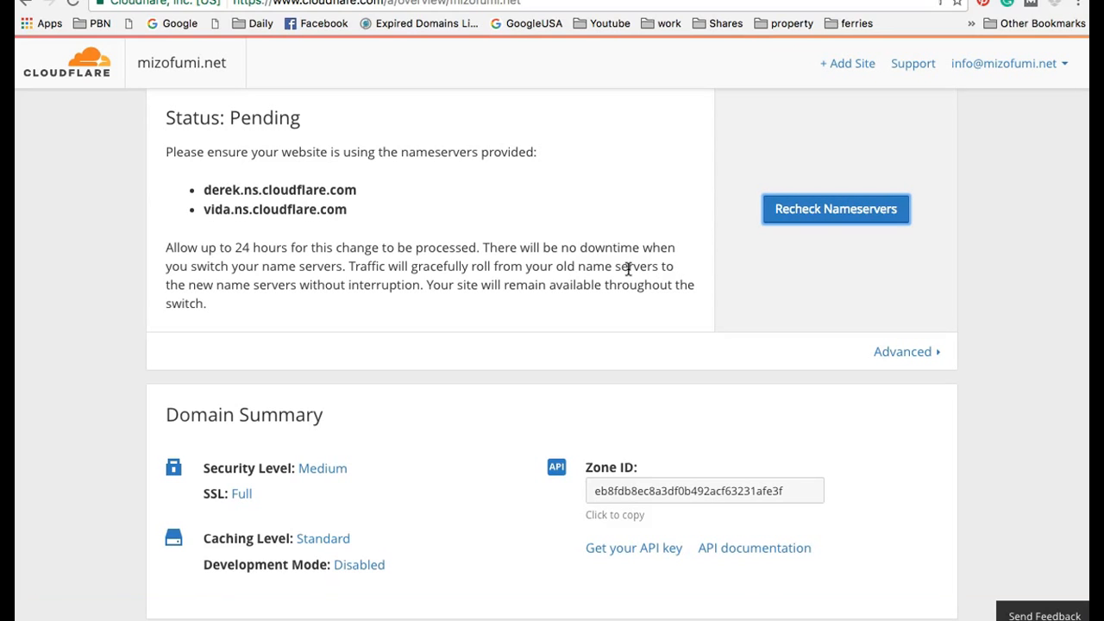
Review the status, domain summary and subscription plan on the Cloudflare overview of mizofumi.net
{"action": "scroll", "coordinate": [348, 188], "scroll_direction": "down", "scroll_amount": 1}
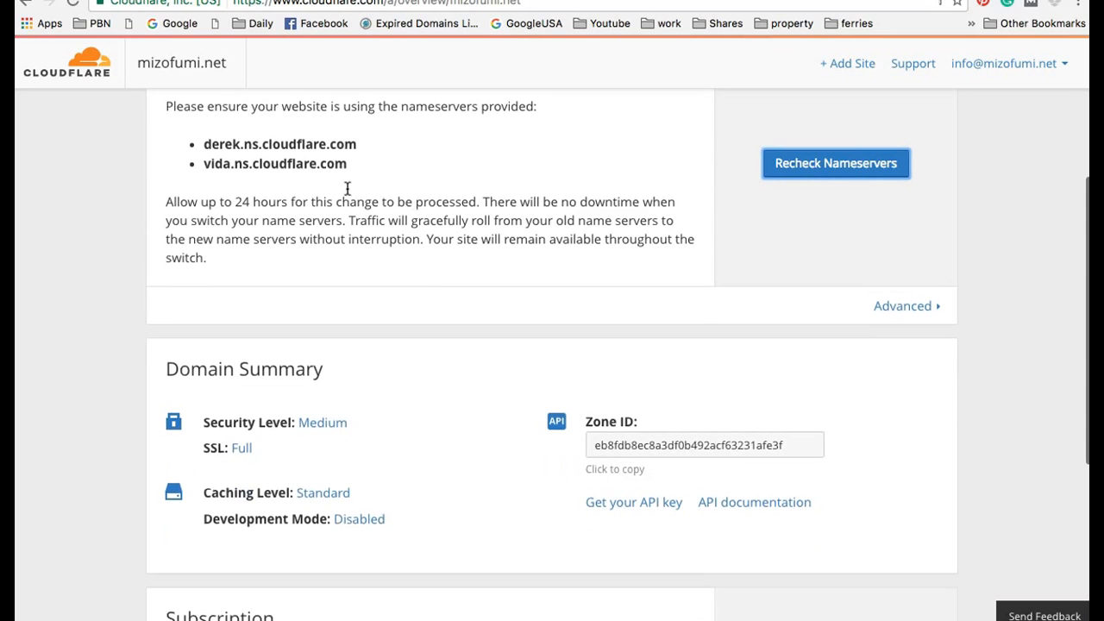
{"action": "scroll", "coordinate": [348, 188], "scroll_direction": "up", "scroll_amount": 5}
{"action": "scroll", "coordinate": [347, 186], "scroll_direction": "up", "scroll_amount": 2}
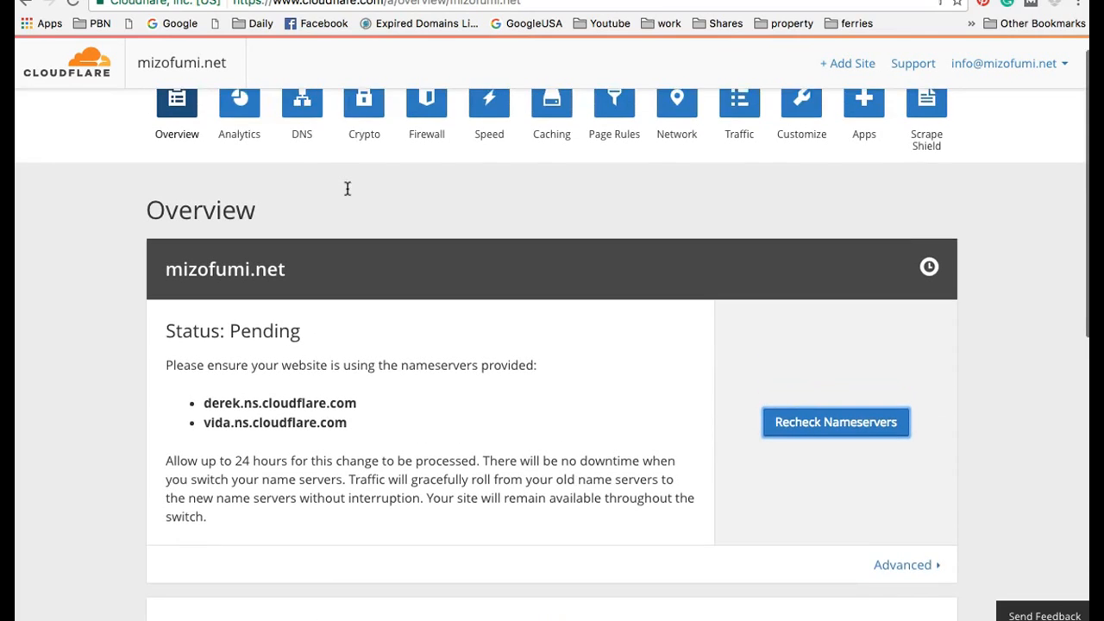
{"action": "right_click", "coordinate": [349, 183]}
{"action": "left_click", "coordinate": [305, 231]}
{"action": "scroll", "coordinate": [327, 276], "scroll_direction": "down", "scroll_amount": 2}
{"action": "scroll", "coordinate": [347, 318], "scroll_direction": "down", "scroll_amount": 10}
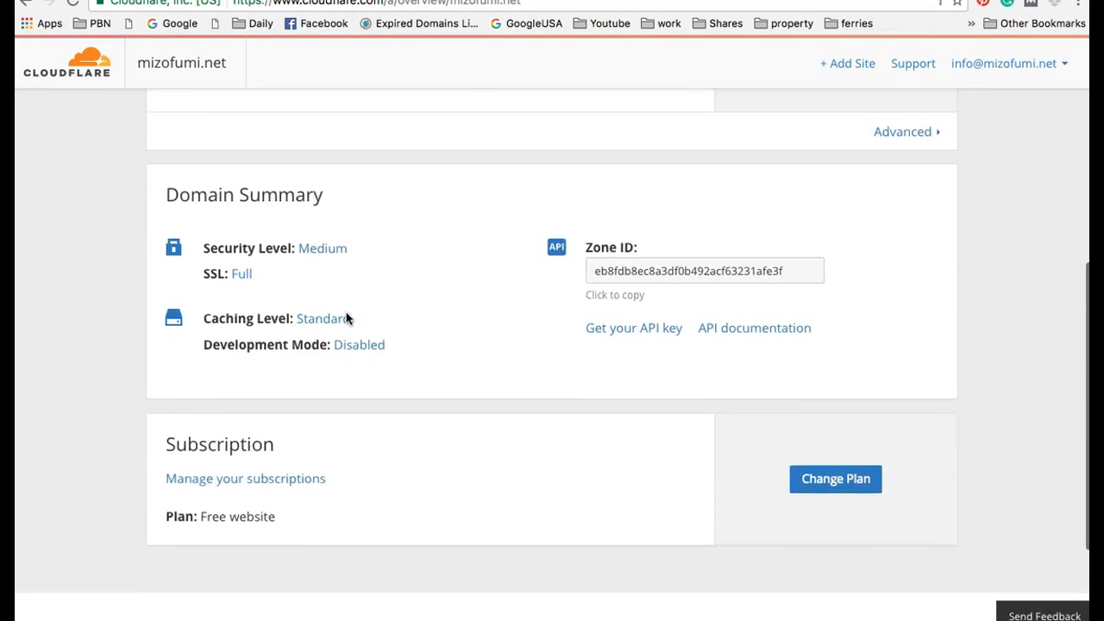
{"action": "scroll", "coordinate": [346, 318], "scroll_direction": "up", "scroll_amount": 10}
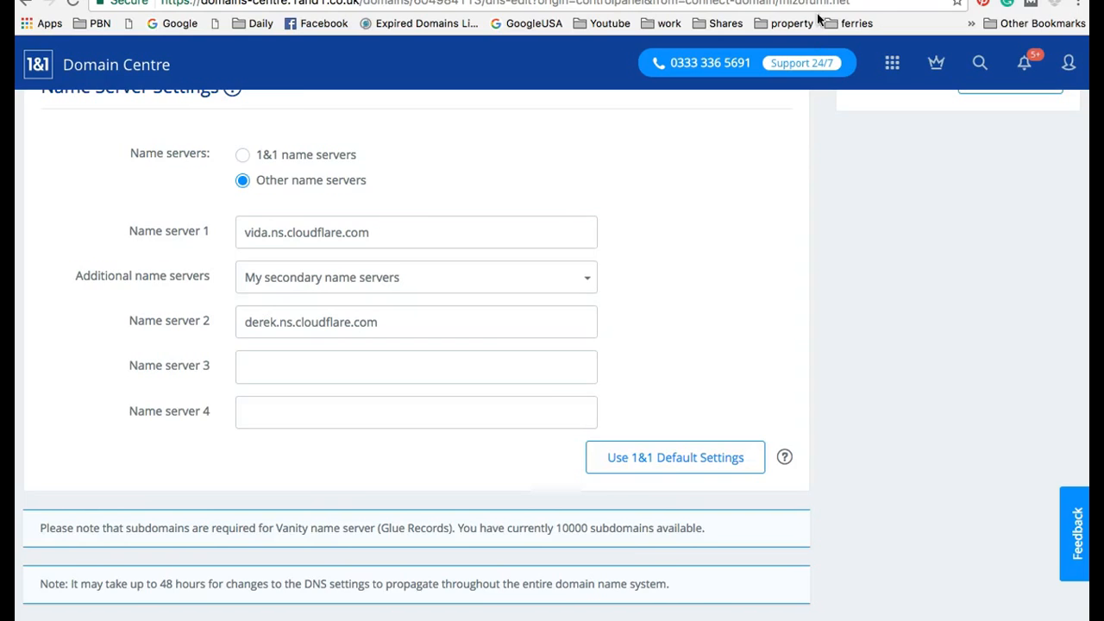
Compare the 1&1 name server settings and the Whois record with the nameservers and status in the Cloudflare overview
{"action": "left_click", "coordinate": [792, 0]}
{"action": "scroll", "coordinate": [516, 234], "scroll_direction": "up", "scroll_amount": 1}
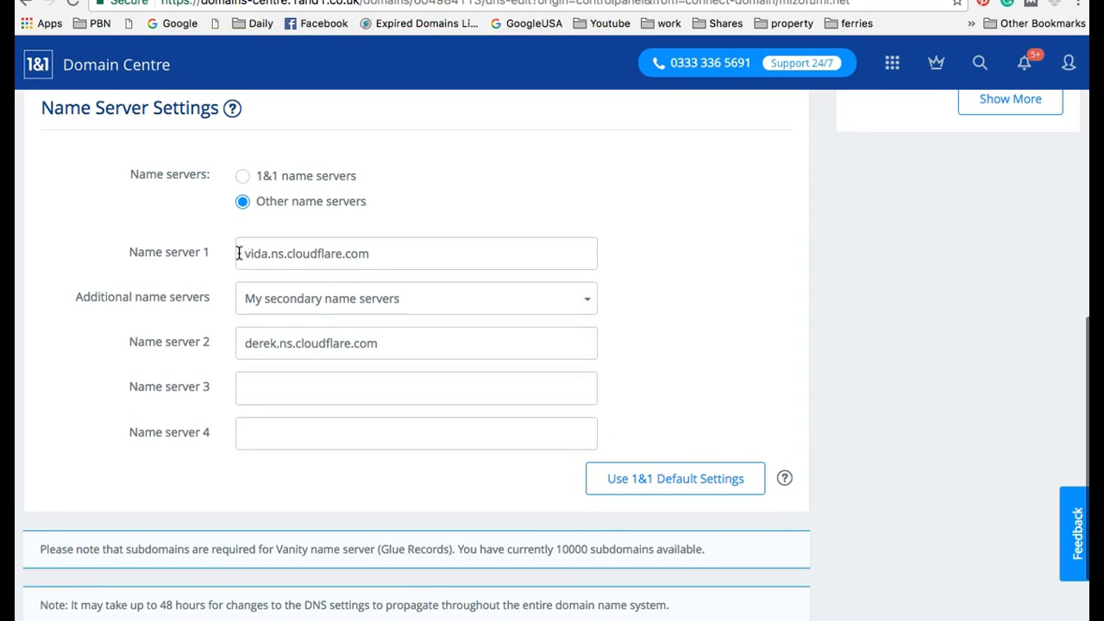
{"action": "key", "text": "ctrl+Tab"}
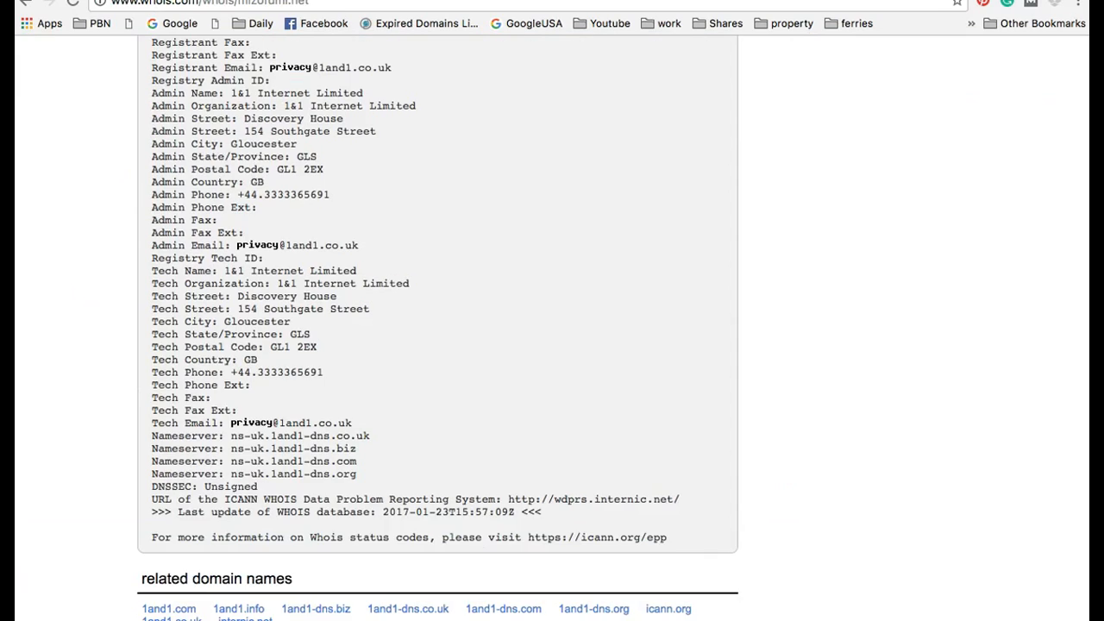
{"action": "key", "text": "ctrl+Tab"}
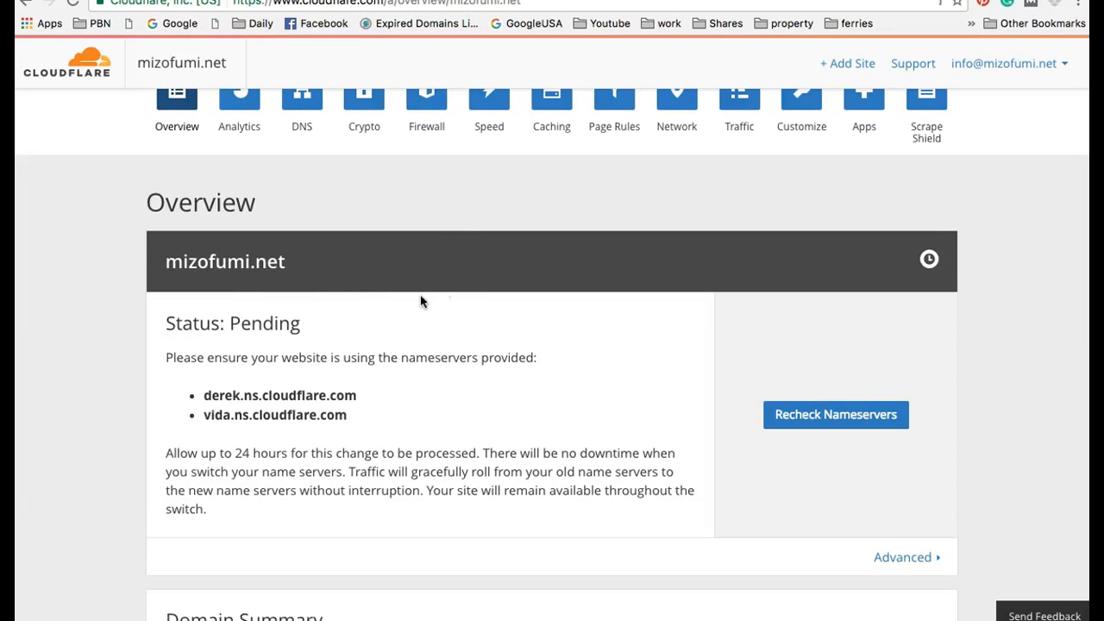
{"action": "scroll", "coordinate": [419, 296], "scroll_direction": "down", "scroll_amount": 1}
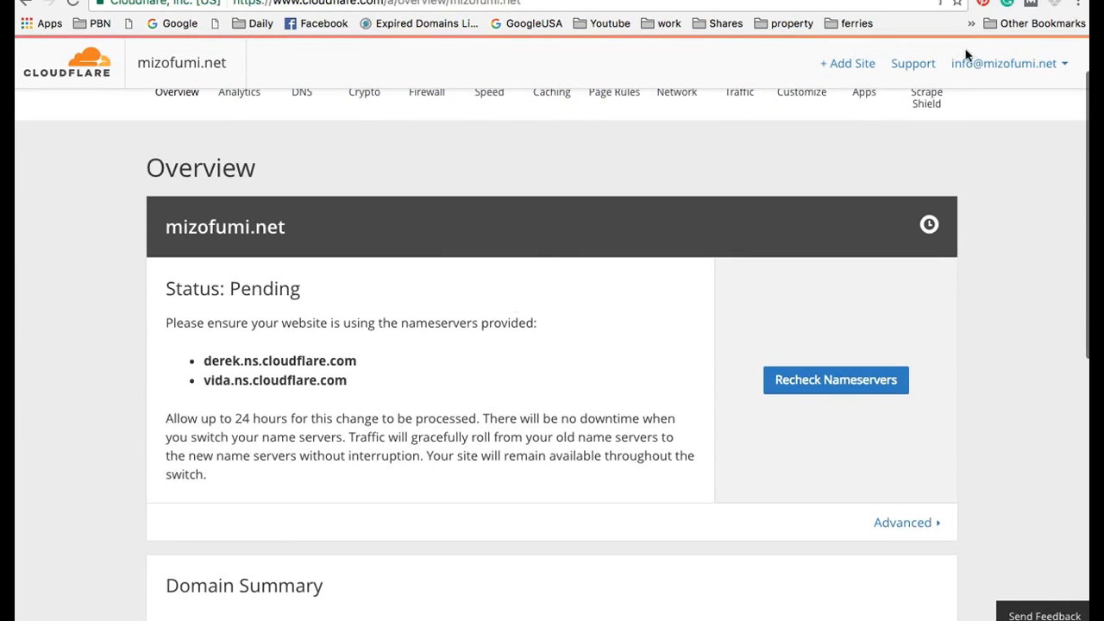
{"action": "scroll", "coordinate": [802, 431], "scroll_direction": "down", "scroll_amount": 4}
{"action": "scroll", "coordinate": [806, 432], "scroll_direction": "down", "scroll_amount": 3}
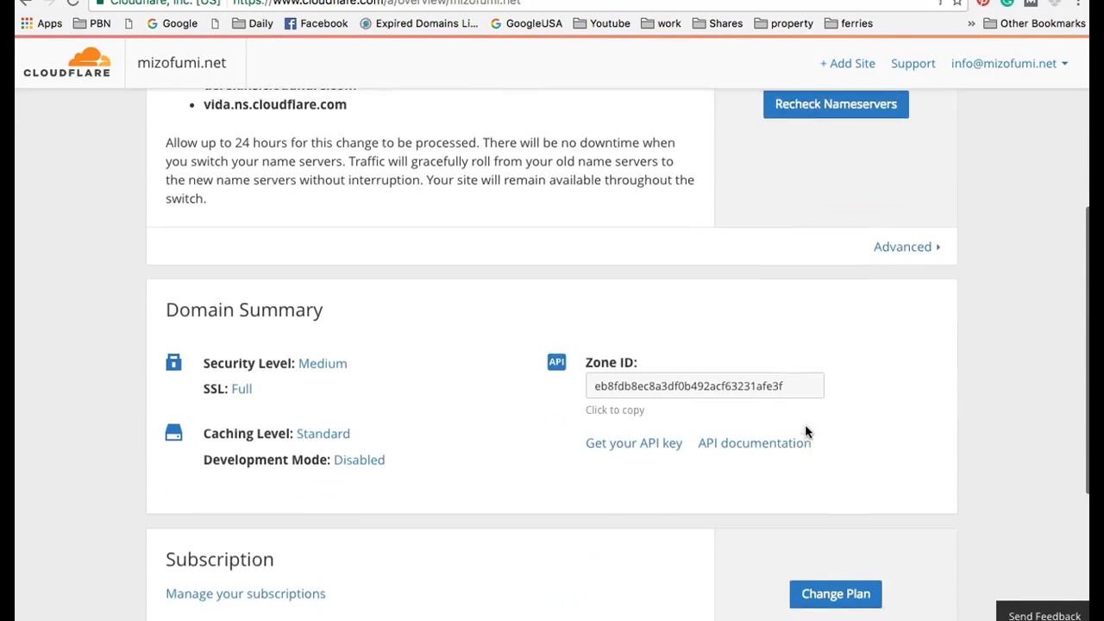
{"action": "scroll", "coordinate": [807, 431], "scroll_direction": "up", "scroll_amount": 6}
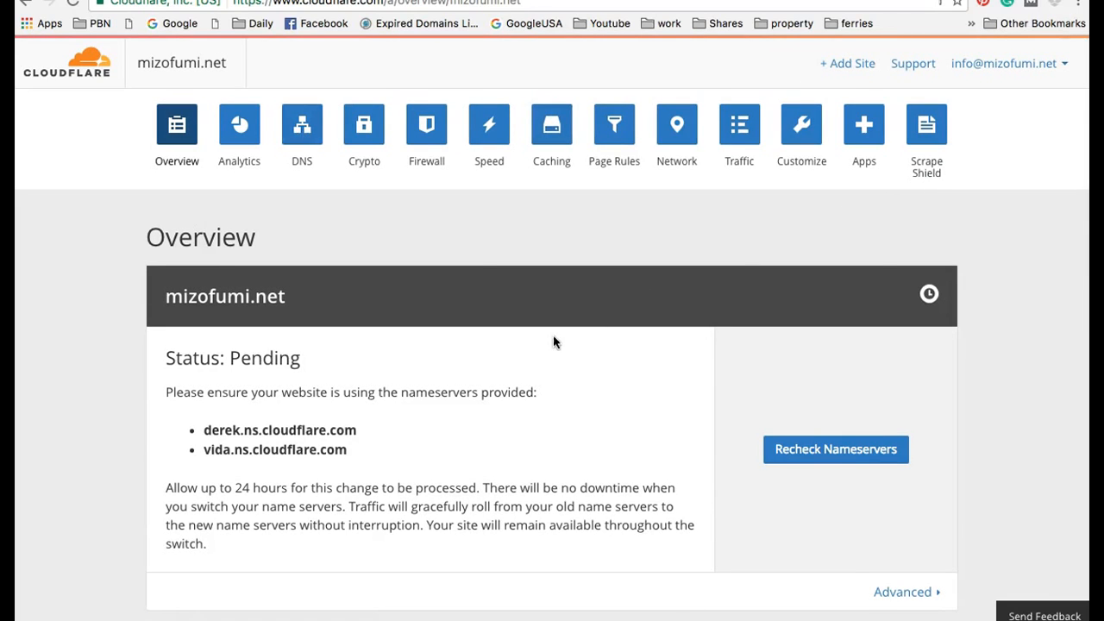
{"action": "scroll", "coordinate": [561, 337], "scroll_direction": "down", "scroll_amount": 2}
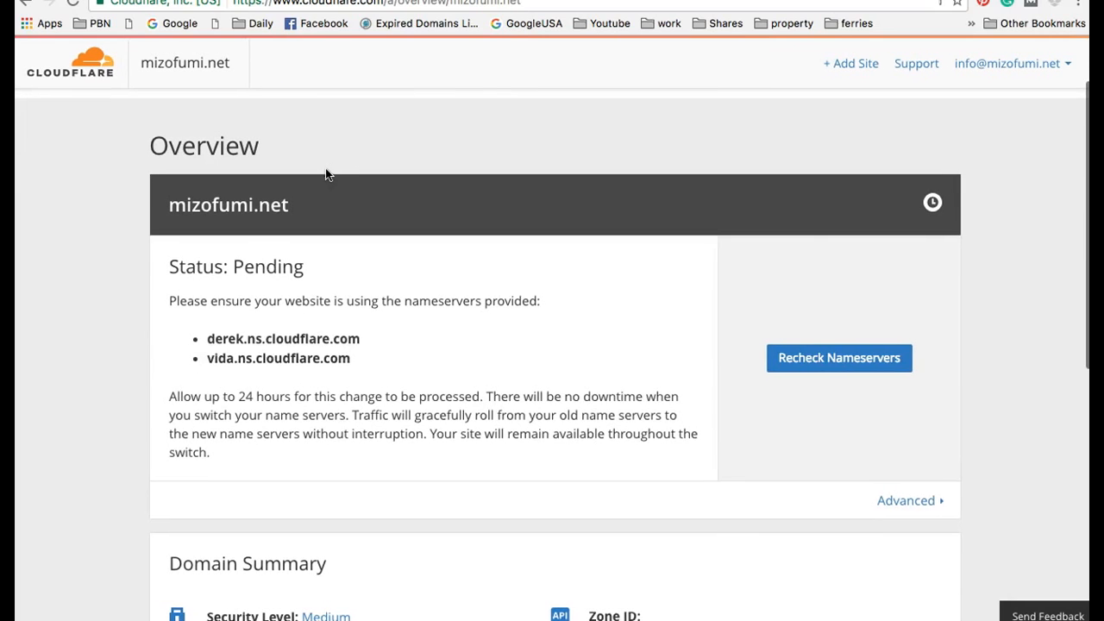
Look over the Analytics page of mizofumi.net in Cloudflare and examine its DNS records
{"action": "scroll", "coordinate": [328, 174], "scroll_direction": "up", "scroll_amount": 2}
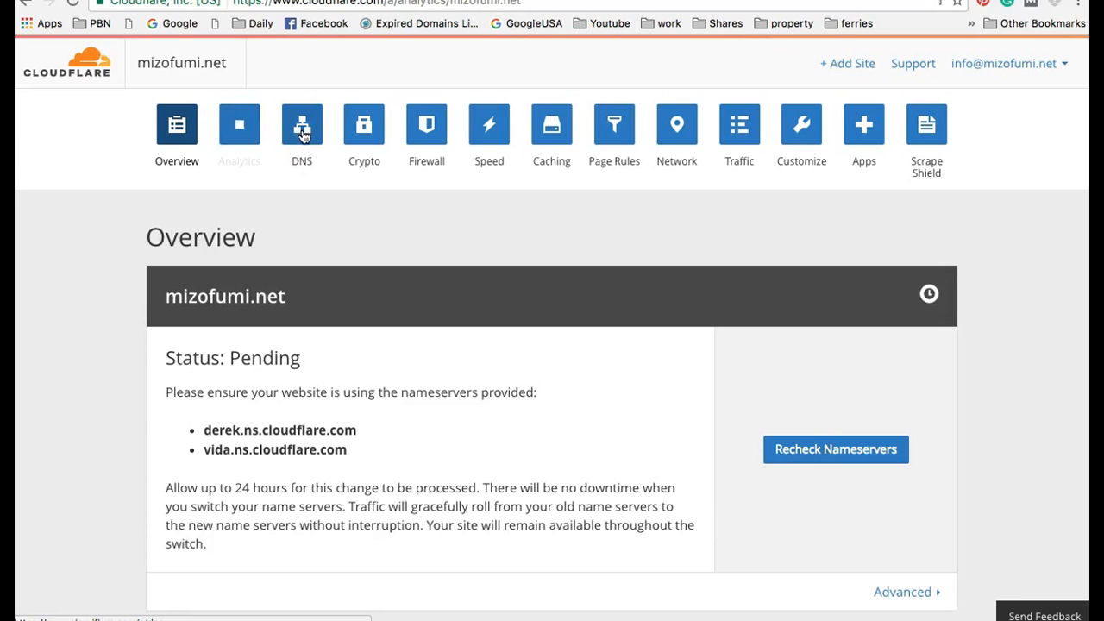
{"action": "scroll", "coordinate": [307, 142], "scroll_direction": "down", "scroll_amount": 5}
{"action": "scroll", "coordinate": [311, 148], "scroll_direction": "up", "scroll_amount": 5}
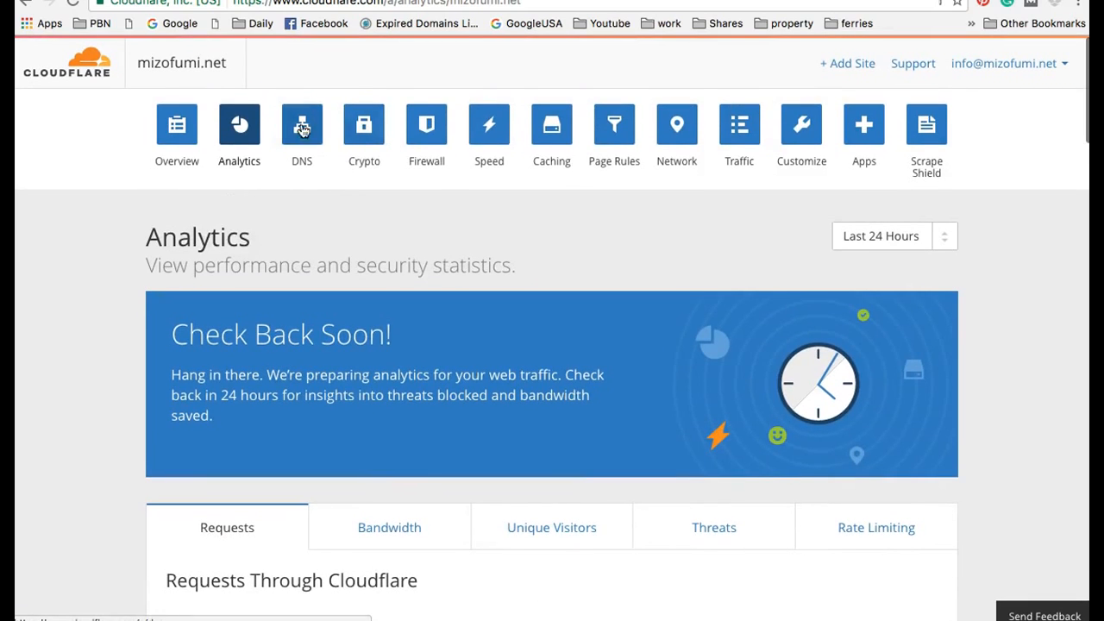
{"action": "left_click", "coordinate": [302, 128]}
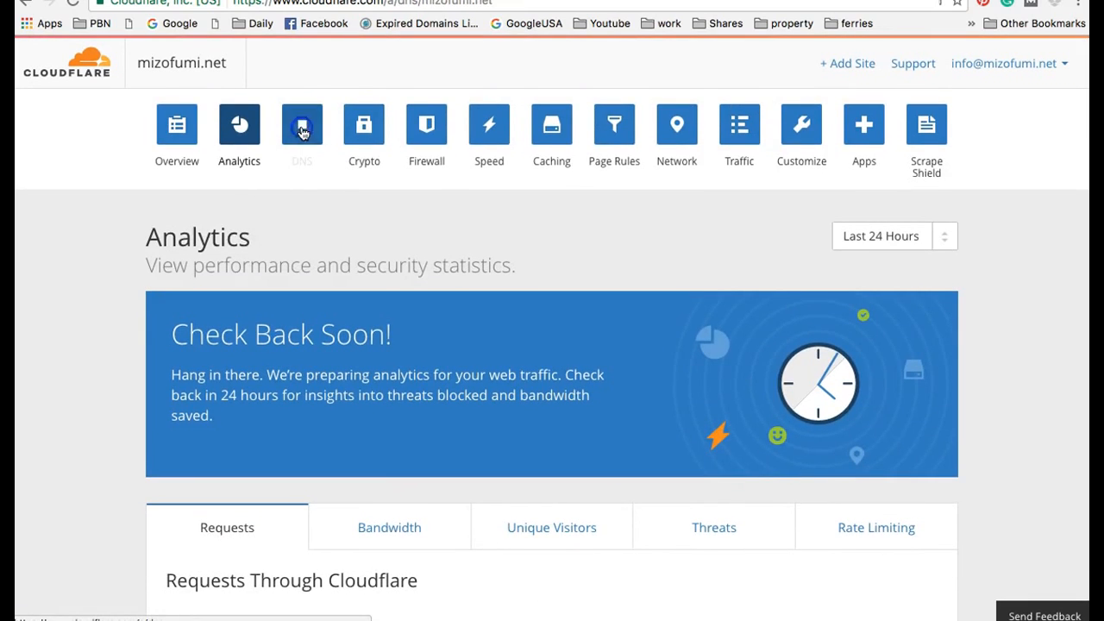
{"action": "scroll", "coordinate": [475, 289], "scroll_direction": "down", "scroll_amount": 4}
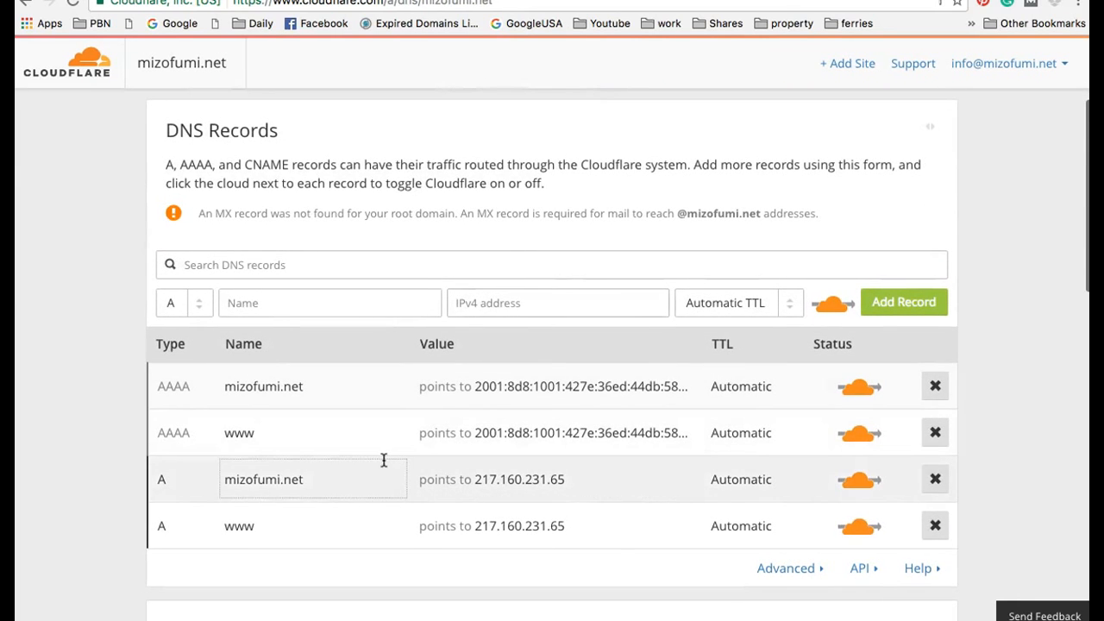
Check the assigned nameservers on Cloudflare's DNS page and set Name server 1 in the 1&1 settings to derek.ns.cloudflare.com
{"action": "scroll", "coordinate": [587, 388], "scroll_direction": "down", "scroll_amount": 3}
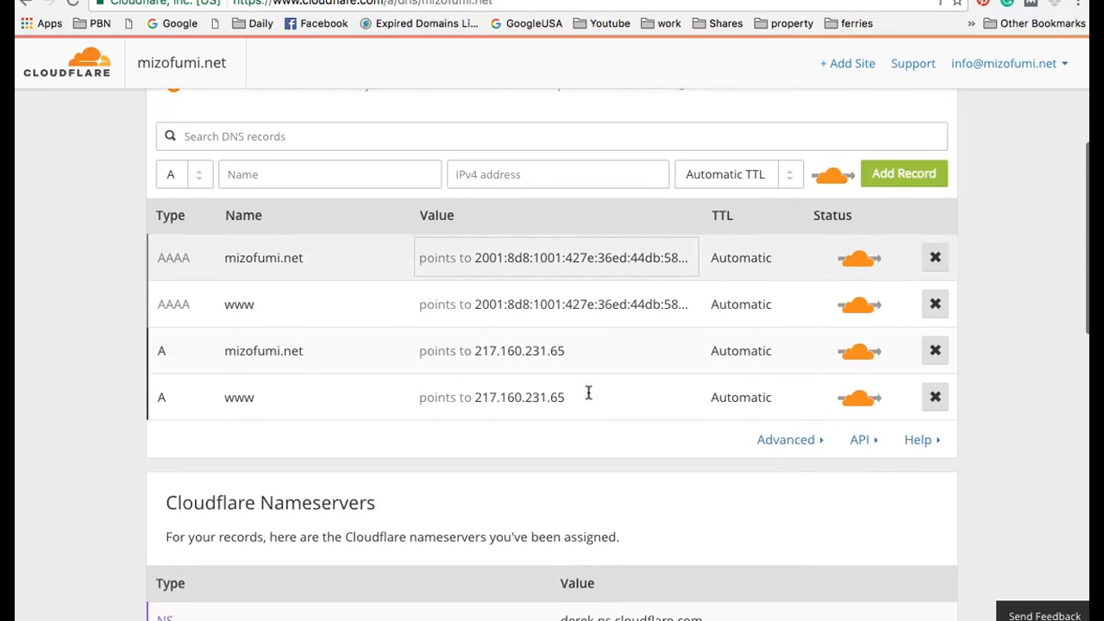
{"action": "scroll", "coordinate": [589, 393], "scroll_direction": "down", "scroll_amount": 4}
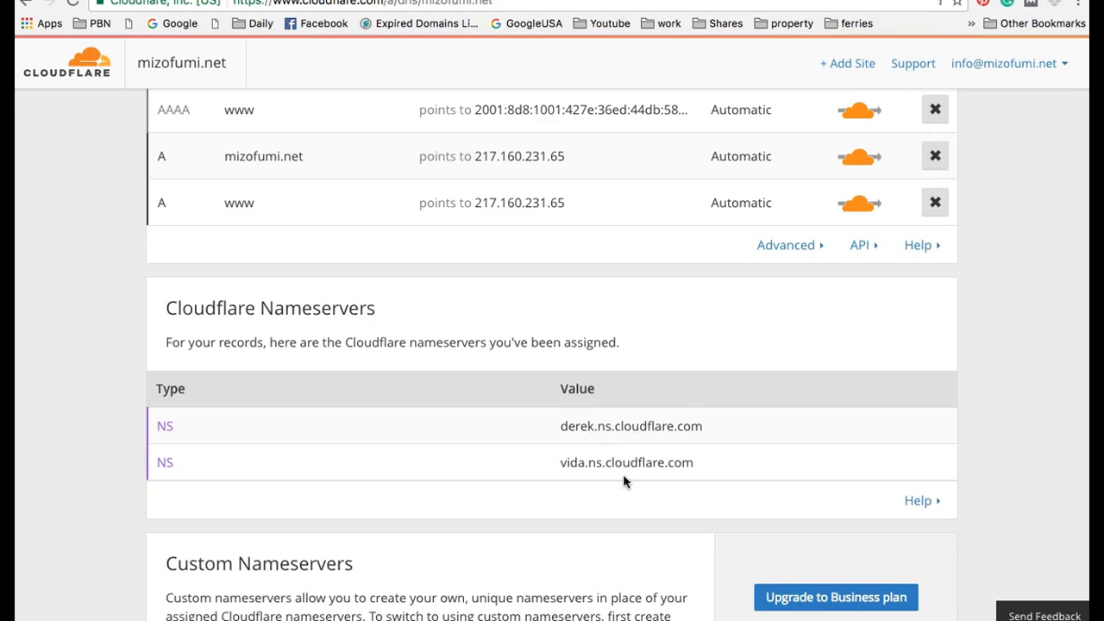
{"action": "left_click", "coordinate": [961, 0]}
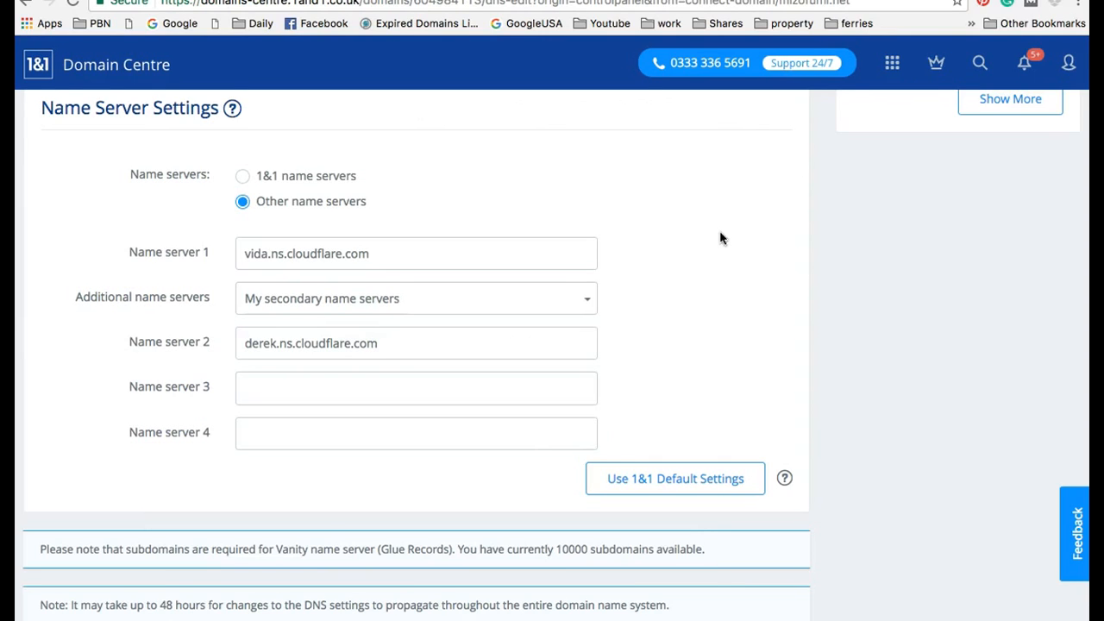
{"action": "left_click_drag", "start_coordinate": [390, 345], "coordinate": [227, 345]}
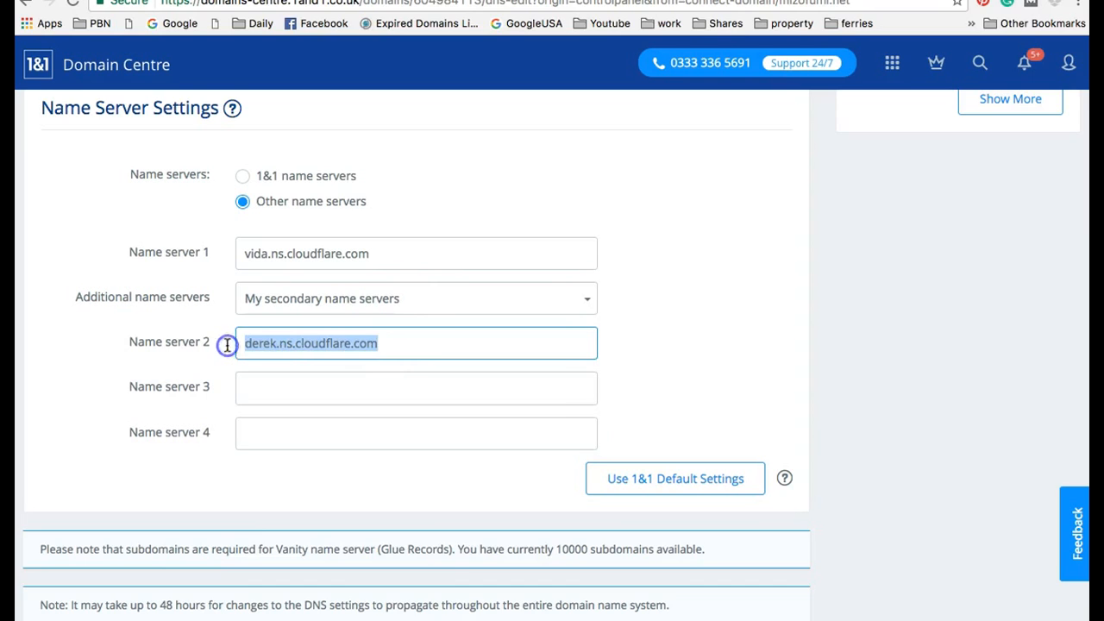
{"action": "right_click", "coordinate": [335, 341]}
{"action": "left_click", "coordinate": [353, 387]}
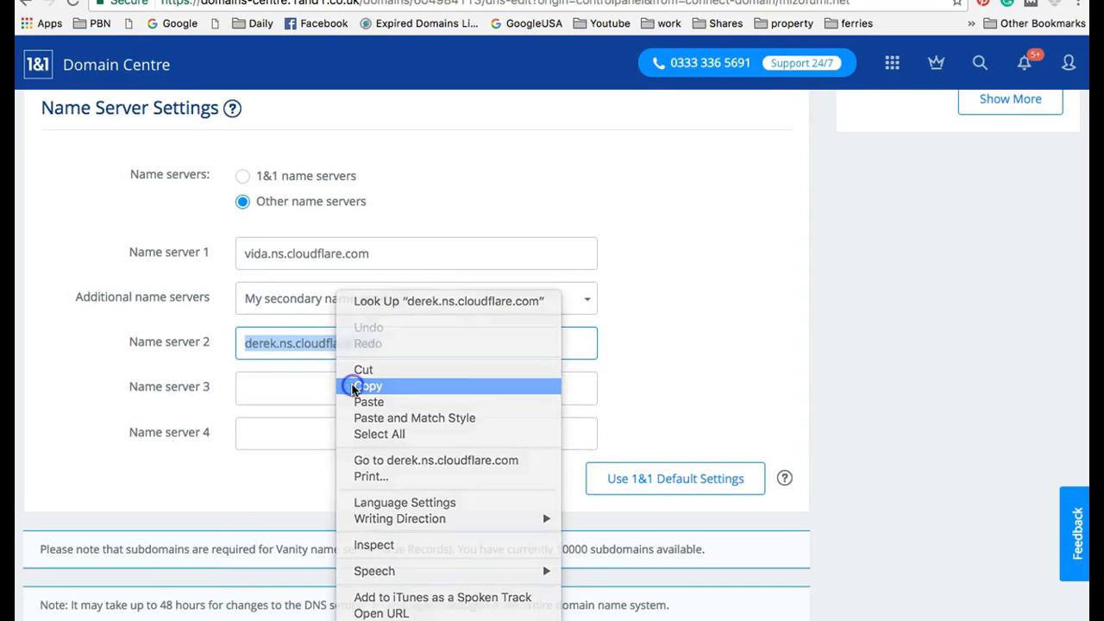
{"action": "left_click_drag", "start_coordinate": [382, 251], "coordinate": [210, 251]}
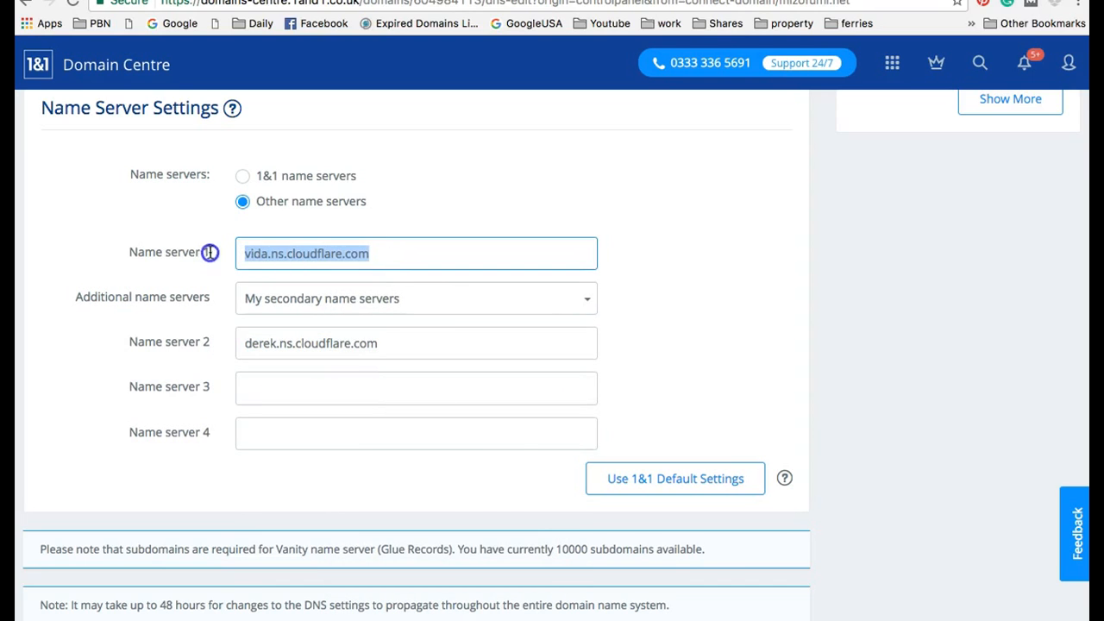
{"action": "right_click", "coordinate": [298, 258]}
{"action": "left_click", "coordinate": [321, 365]}
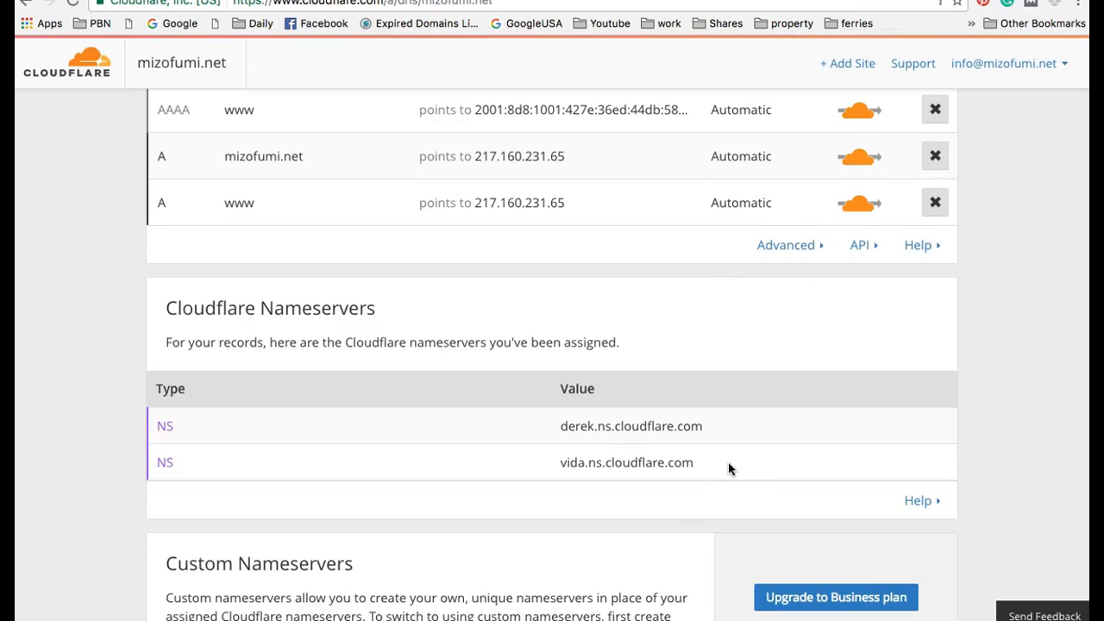
Copy vida.ns.cloudflare.com from Cloudflare into Name server 2 in the 1&1 settings, without the blank space before it
{"action": "left_click_drag", "start_coordinate": [729, 468], "coordinate": [552, 463]}
{"action": "right_click", "coordinate": [634, 458]}
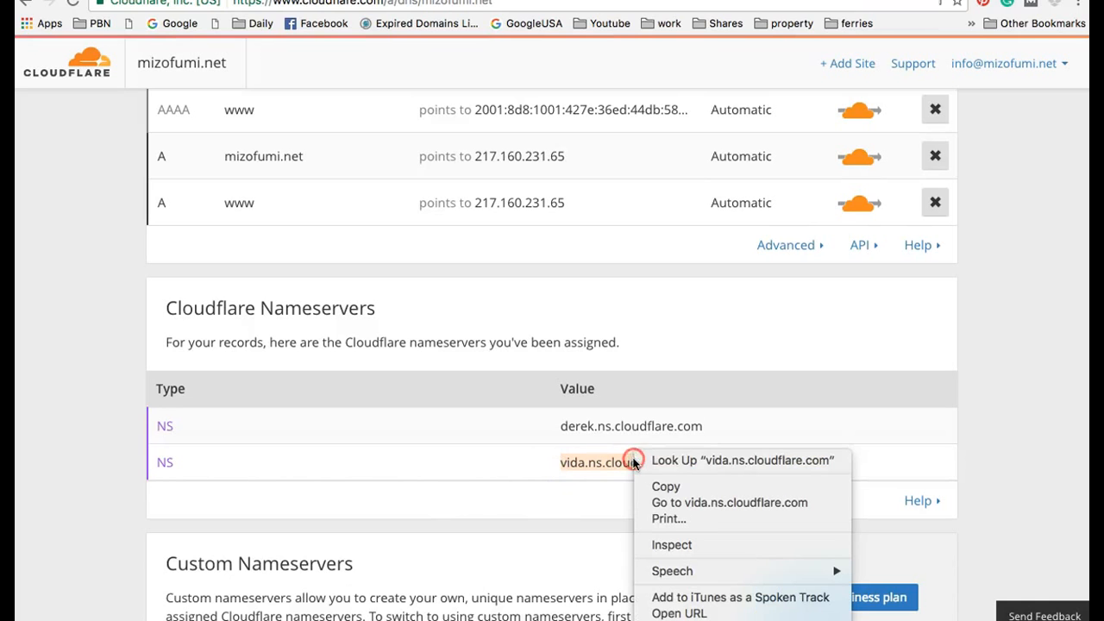
{"action": "left_click", "coordinate": [659, 488]}
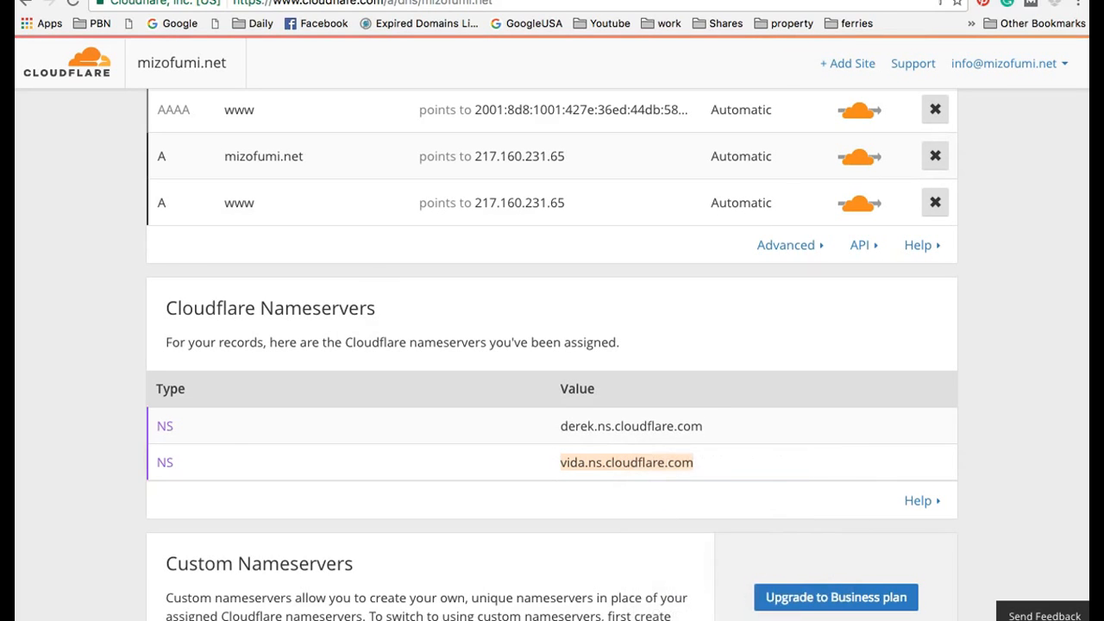
{"action": "left_click", "coordinate": [172, 1]}
{"action": "left_click_drag", "start_coordinate": [400, 352], "coordinate": [221, 348]}
{"action": "right_click", "coordinate": [277, 352]}
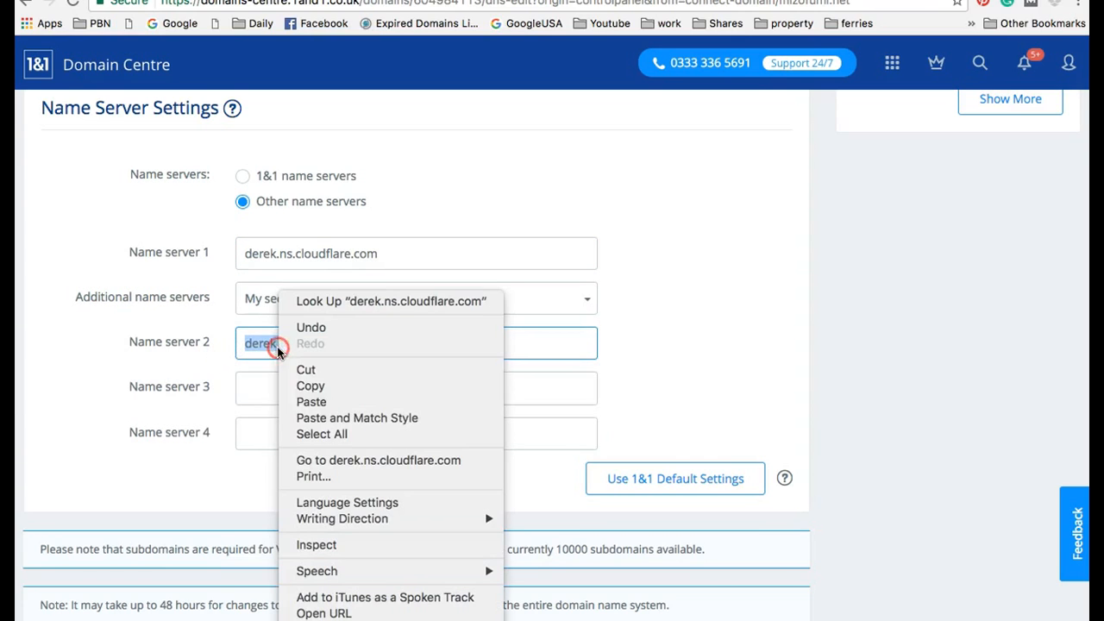
{"action": "left_click", "coordinate": [302, 402]}
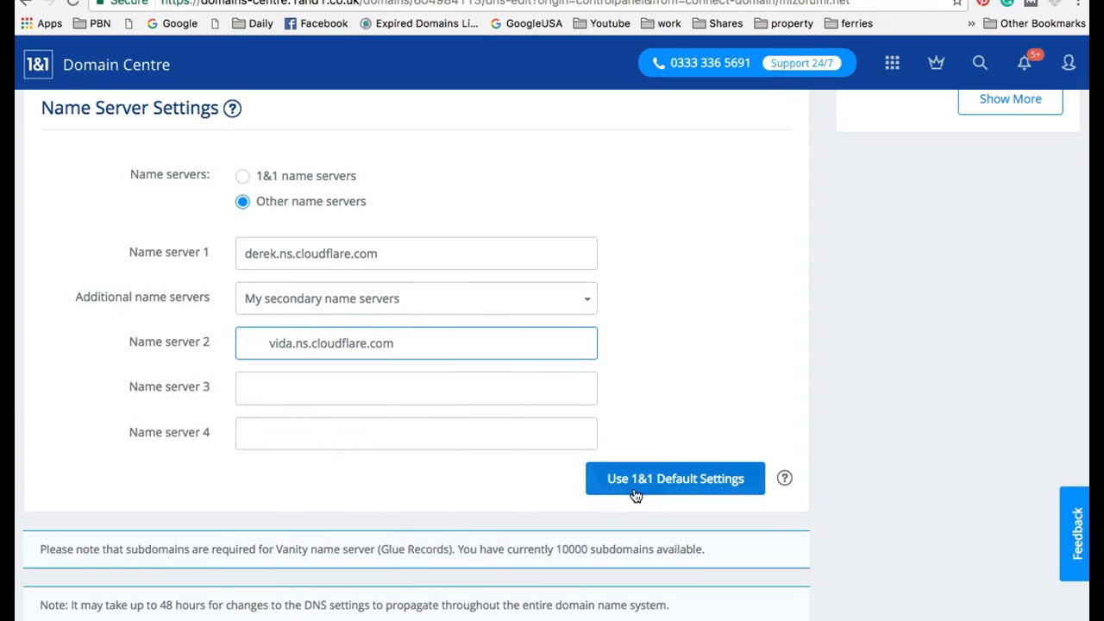
{"action": "left_click", "coordinate": [271, 344]}
{"action": "key", "text": "BackSpace"}
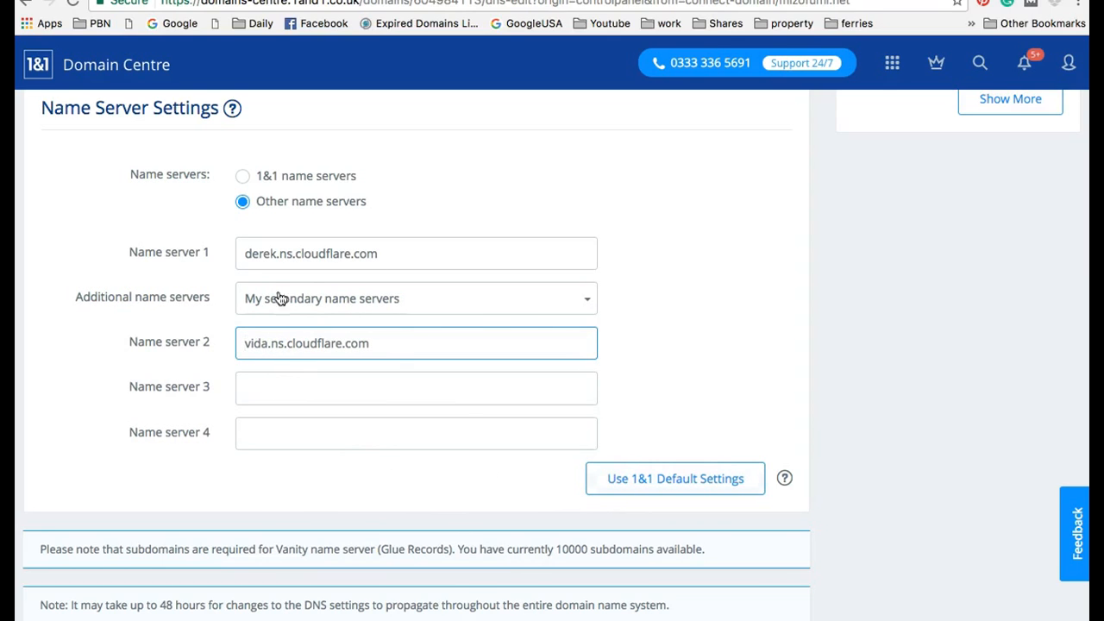
Save and confirm the changed name server settings of mizofumi.net in 1&1, closing the resulting message
{"action": "left_click", "coordinate": [245, 251]}
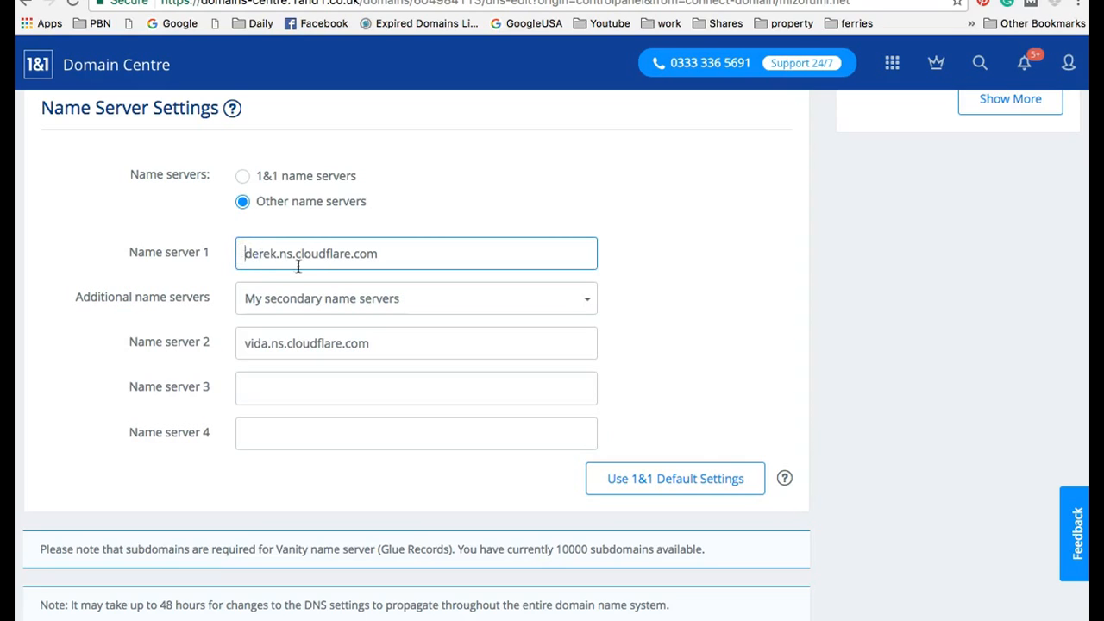
{"action": "scroll", "coordinate": [391, 325], "scroll_direction": "down", "scroll_amount": 3}
{"action": "left_click", "coordinate": [768, 572]}
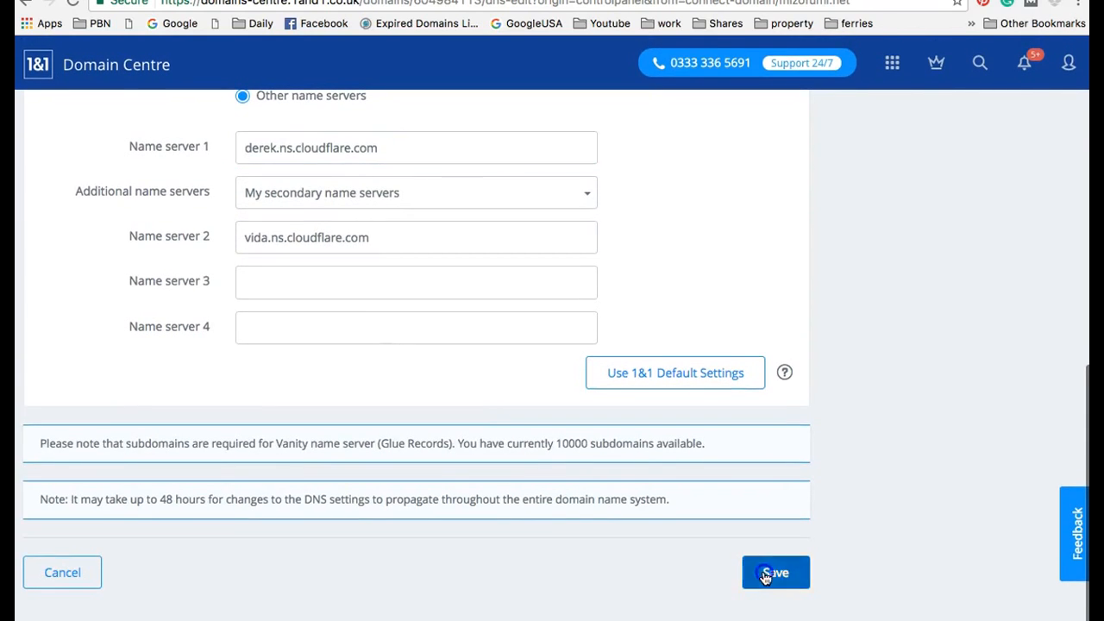
{"action": "left_click", "coordinate": [678, 383]}
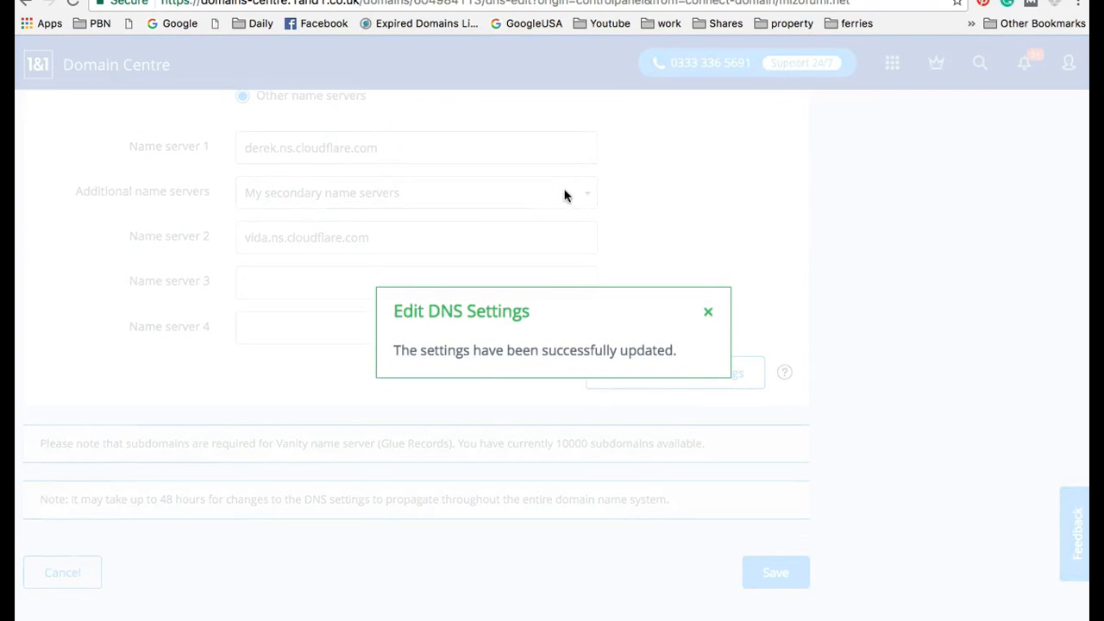
{"action": "left_click", "coordinate": [708, 311]}
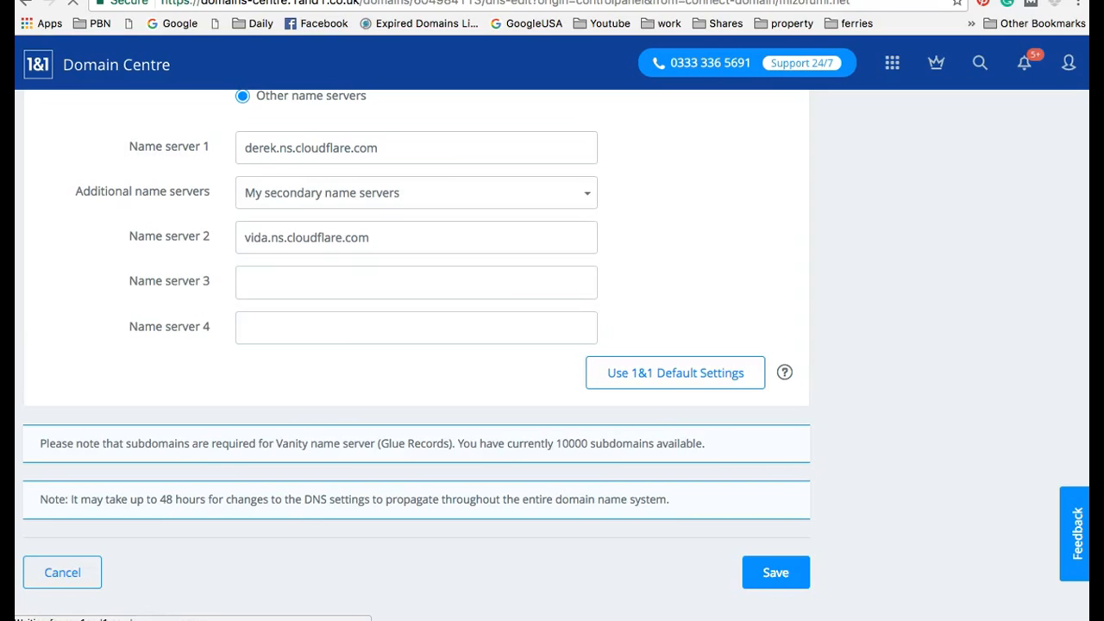
Return to Cloudflare's DNS page and look over the custom nameservers, DNSSEC and DNS record sections
{"action": "left_click", "coordinate": [553, 1]}
{"action": "scroll", "coordinate": [645, 180], "scroll_direction": "down", "scroll_amount": 3}
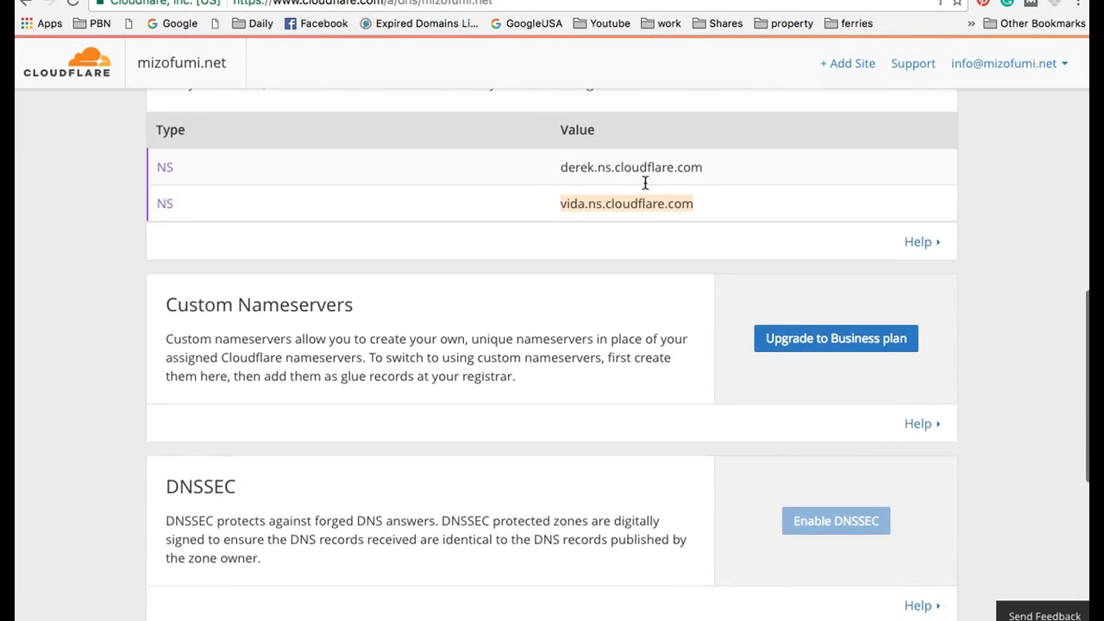
{"action": "scroll", "coordinate": [645, 182], "scroll_direction": "up", "scroll_amount": 7}
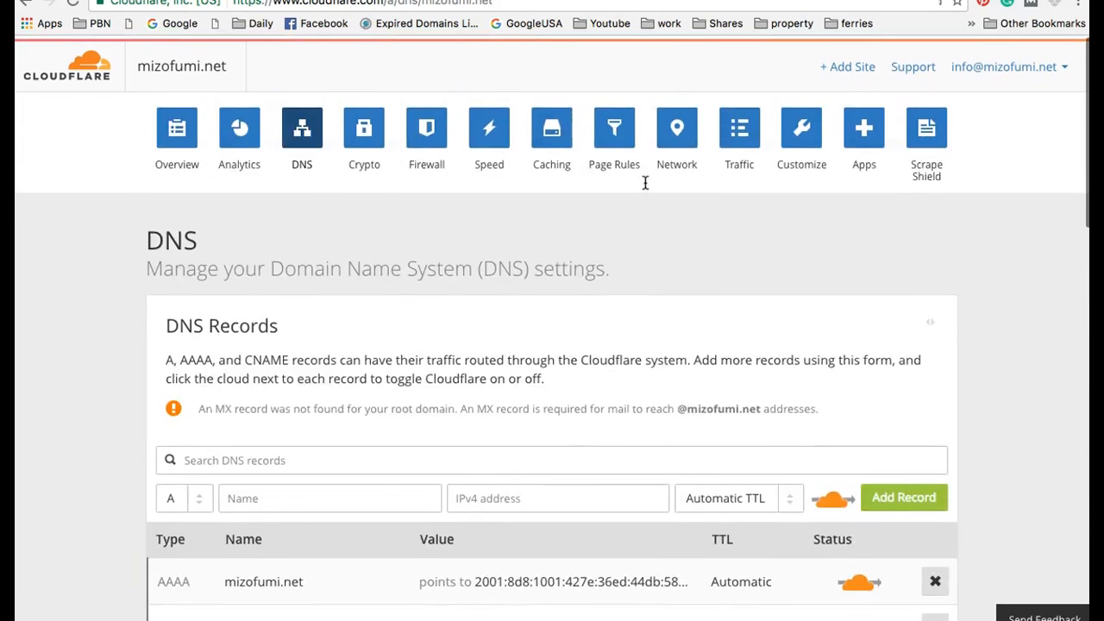
{"action": "scroll", "coordinate": [552, 207], "scroll_direction": "up", "scroll_amount": 2}
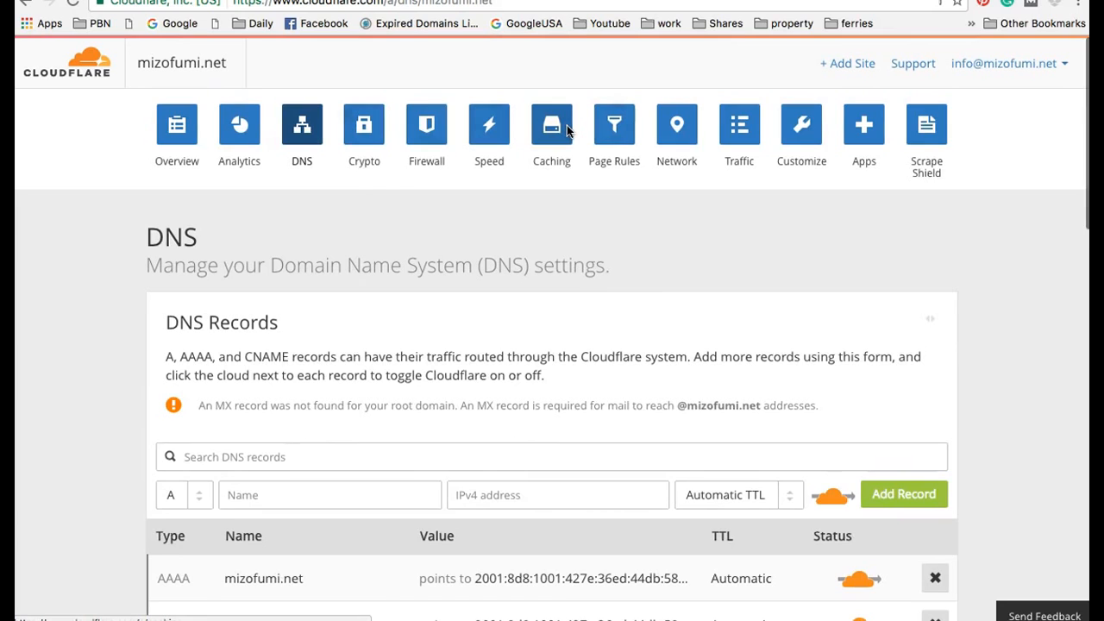
Open the Caching settings of mizofumi.net in Cloudflare and review the Purge Cache and Caching Level options
{"action": "left_click", "coordinate": [547, 132]}
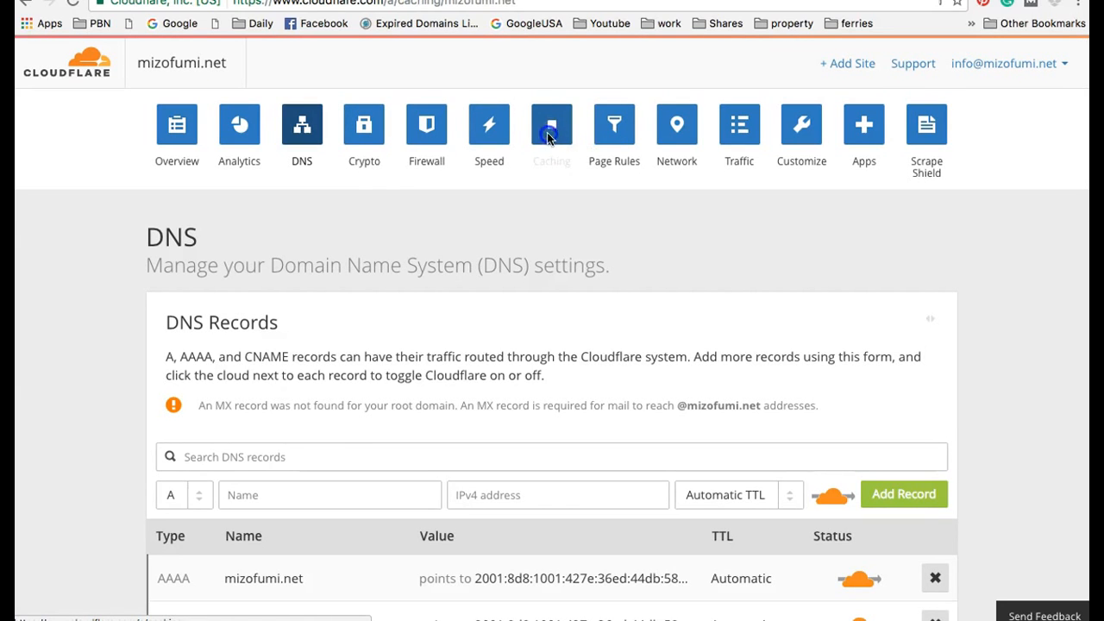
{"action": "scroll", "coordinate": [571, 221], "scroll_direction": "down", "scroll_amount": 2}
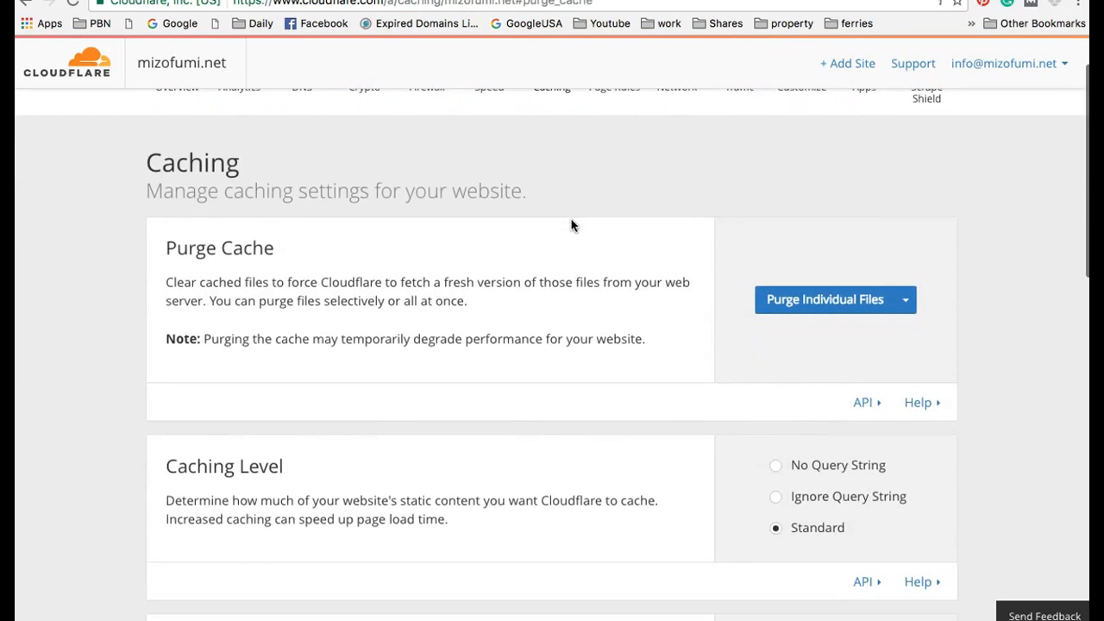
{"action": "scroll", "coordinate": [571, 220], "scroll_direction": "up", "scroll_amount": 1}
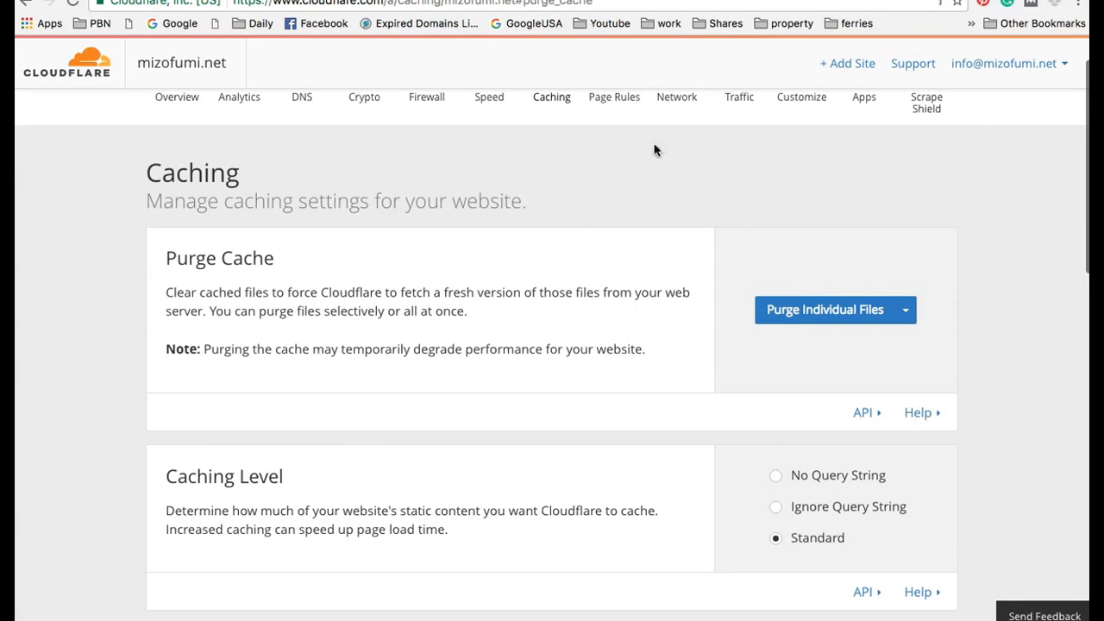
{"action": "scroll", "coordinate": [656, 148], "scroll_direction": "up", "scroll_amount": 2}
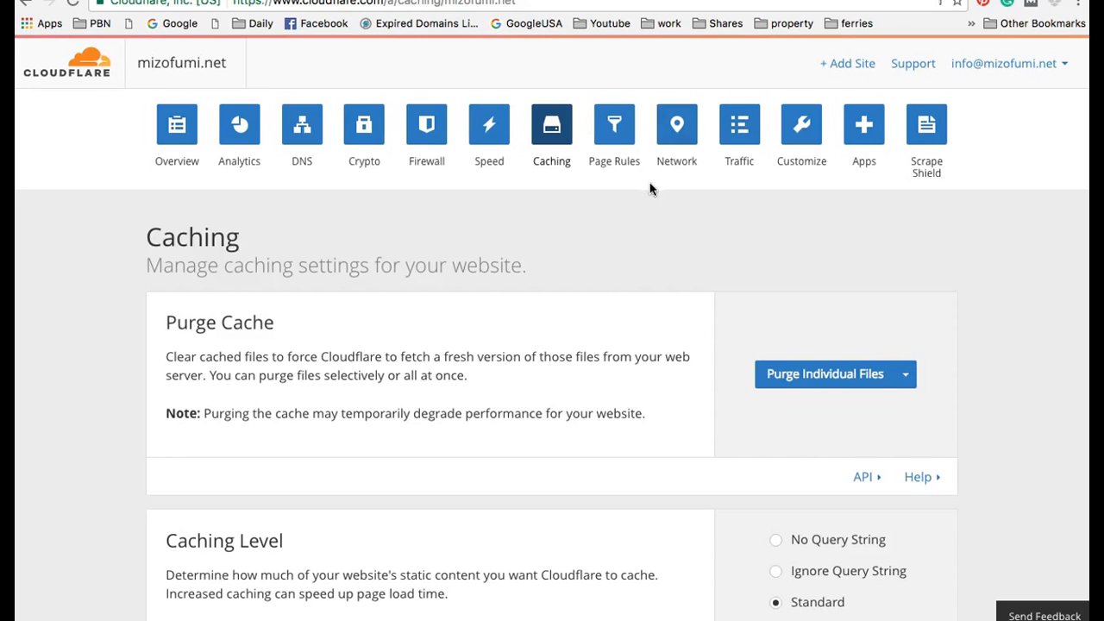
{"action": "scroll", "coordinate": [716, 138], "scroll_direction": "down", "scroll_amount": 2}
{"action": "scroll", "coordinate": [718, 135], "scroll_direction": "up", "scroll_amount": 2}
Switch to the Whois record of mizofumi.net and examine its nameserver entries, dates and domain status in the raw data
{"action": "key", "text": "ctrl+Tab"}
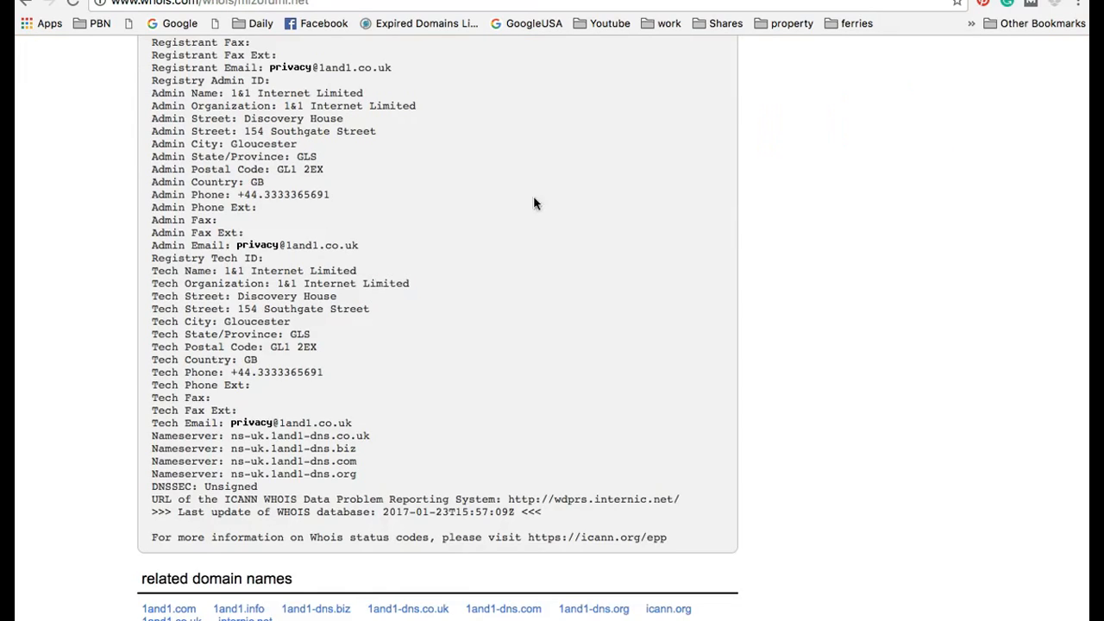
{"action": "scroll", "coordinate": [499, 223], "scroll_direction": "up", "scroll_amount": 5}
{"action": "scroll", "coordinate": [498, 223], "scroll_direction": "down", "scroll_amount": 5}
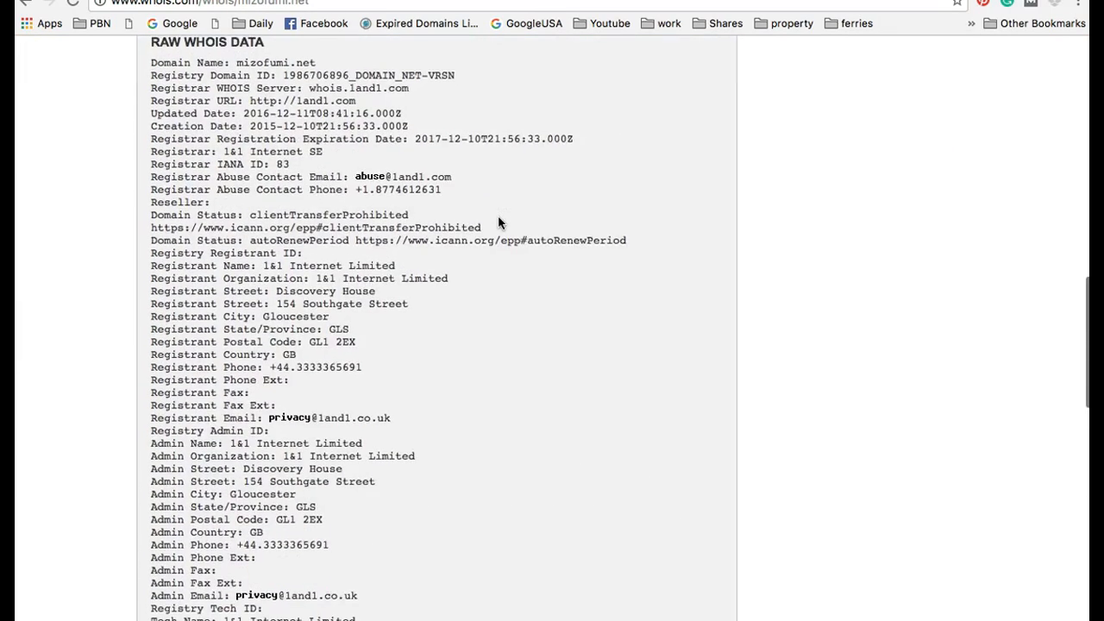
{"action": "scroll", "coordinate": [498, 223], "scroll_direction": "down", "scroll_amount": 1}
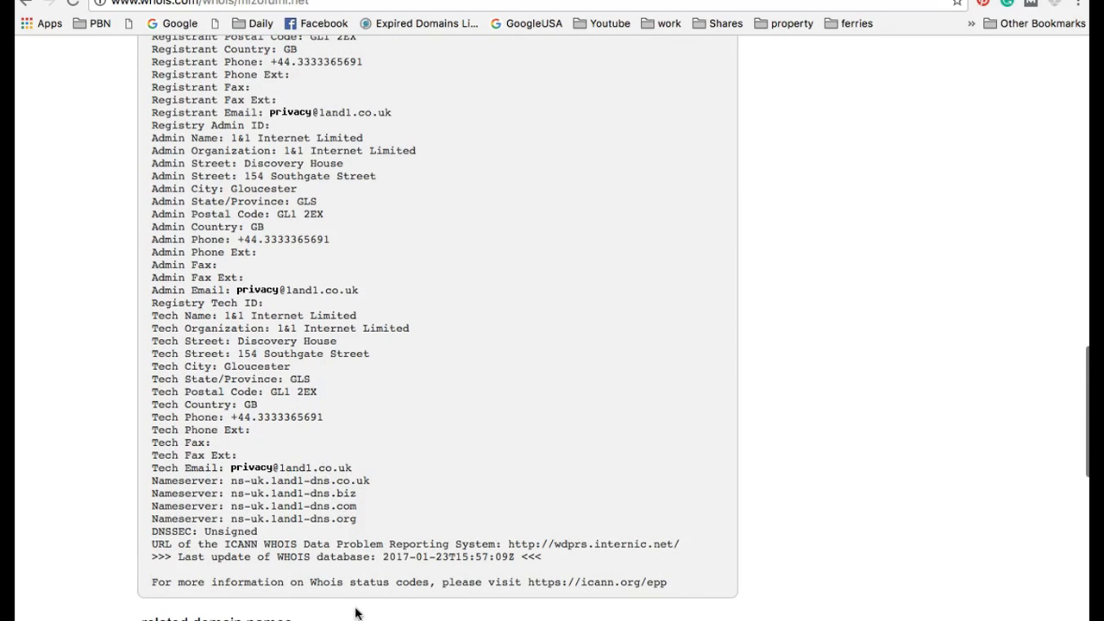
{"action": "scroll", "coordinate": [371, 596], "scroll_direction": "up", "scroll_amount": 1}
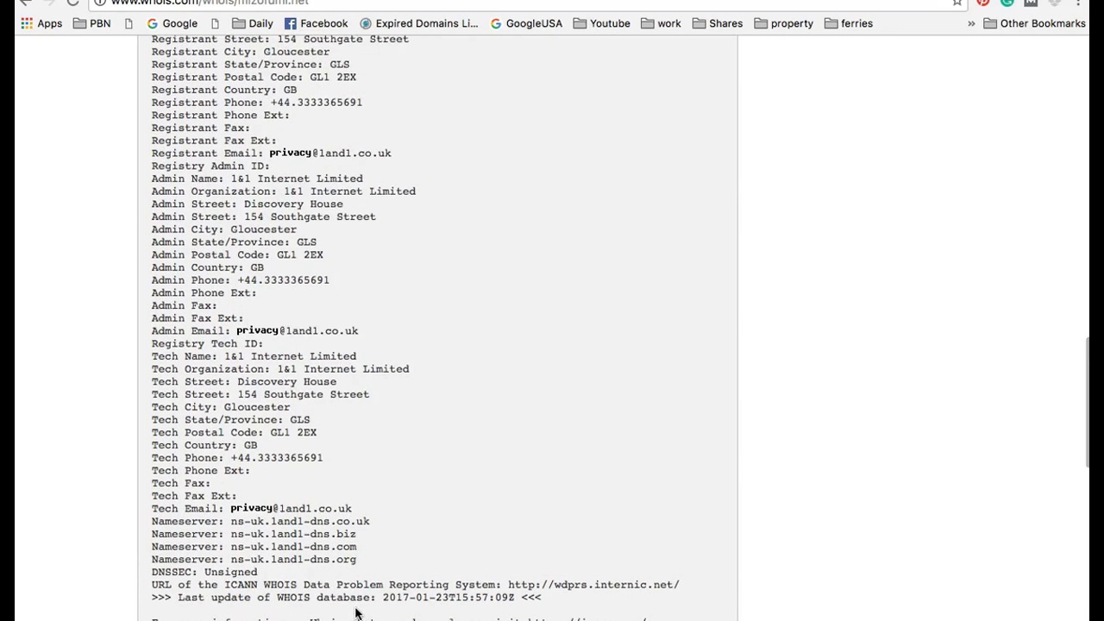
{"action": "scroll", "coordinate": [423, 457], "scroll_direction": "up", "scroll_amount": 3}
{"action": "scroll", "coordinate": [422, 457], "scroll_direction": "up", "scroll_amount": 3}
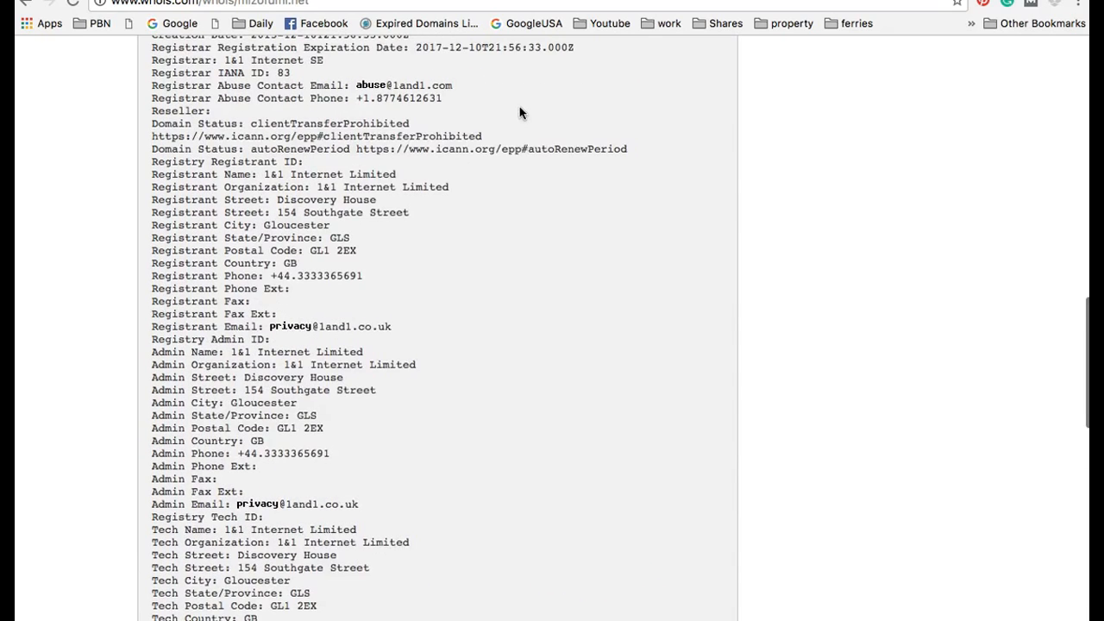
{"action": "scroll", "coordinate": [423, 458], "scroll_direction": "up", "scroll_amount": 1}
{"action": "scroll", "coordinate": [387, 231], "scroll_direction": "down", "scroll_amount": 1}
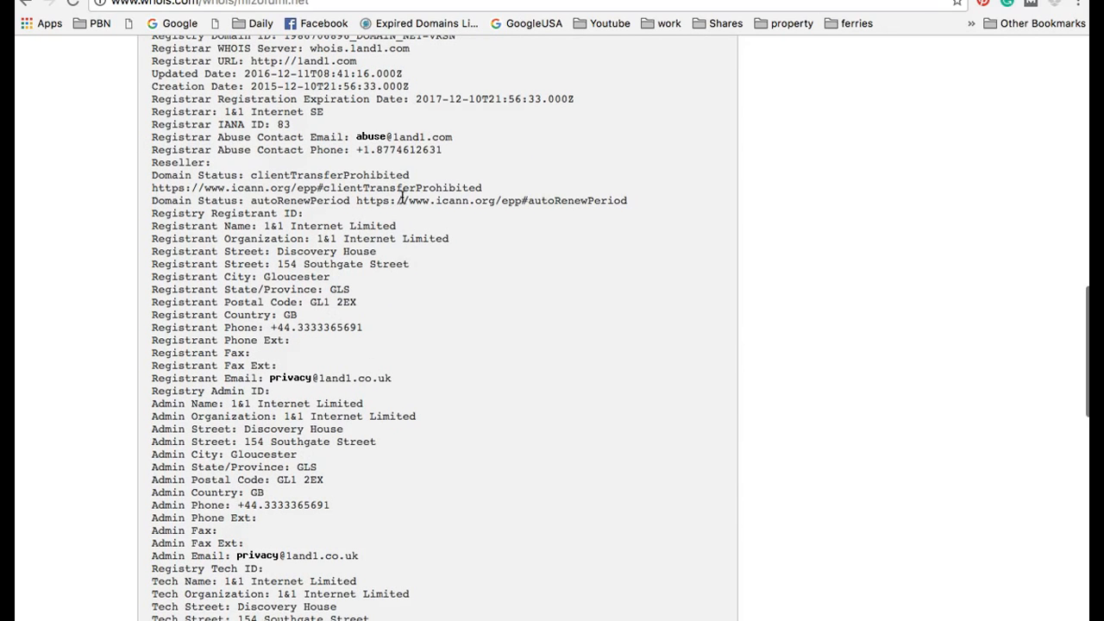
{"action": "scroll", "coordinate": [403, 197], "scroll_direction": "up", "scroll_amount": 3}
{"action": "scroll", "coordinate": [402, 198], "scroll_direction": "up", "scroll_amount": 5}
Return to the Whois record of mizofumi.net, reload it and check the nameserver entries in the raw data
{"action": "scroll", "coordinate": [402, 198], "scroll_direction": "left", "scroll_amount": 5}
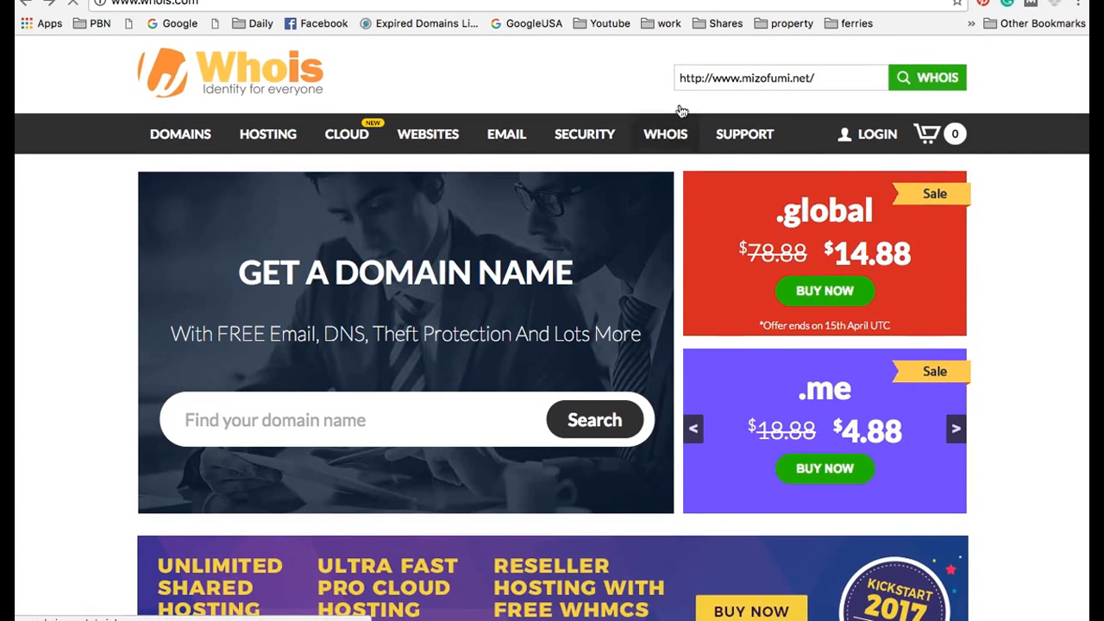
{"action": "left_click", "coordinate": [49, 4]}
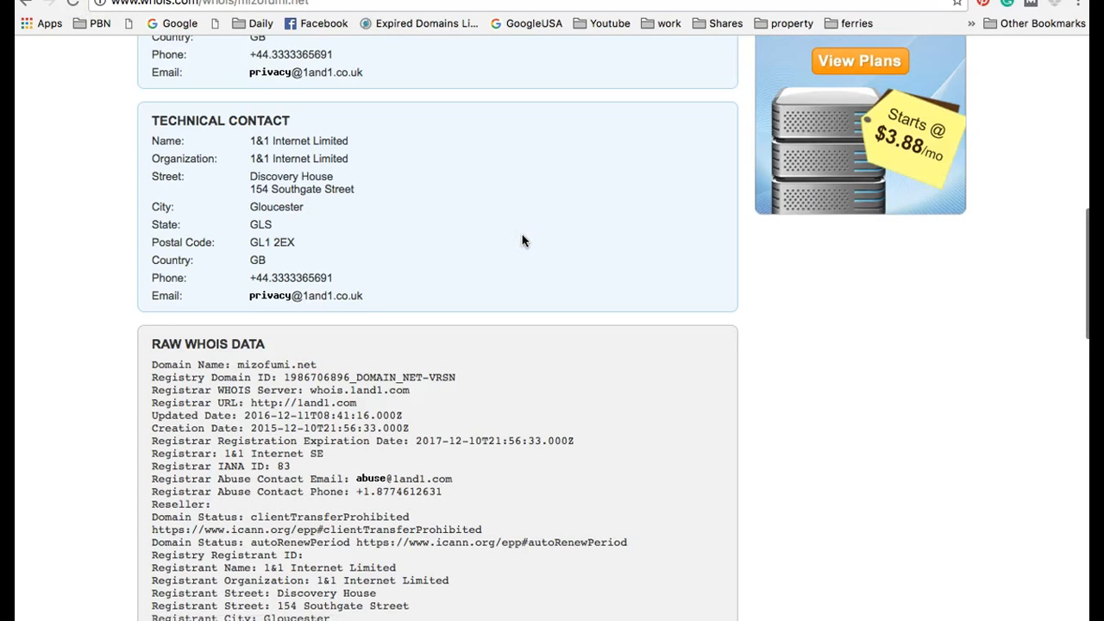
{"action": "scroll", "coordinate": [523, 239], "scroll_direction": "down", "scroll_amount": 5}
{"action": "scroll", "coordinate": [522, 240], "scroll_direction": "down", "scroll_amount": 10}
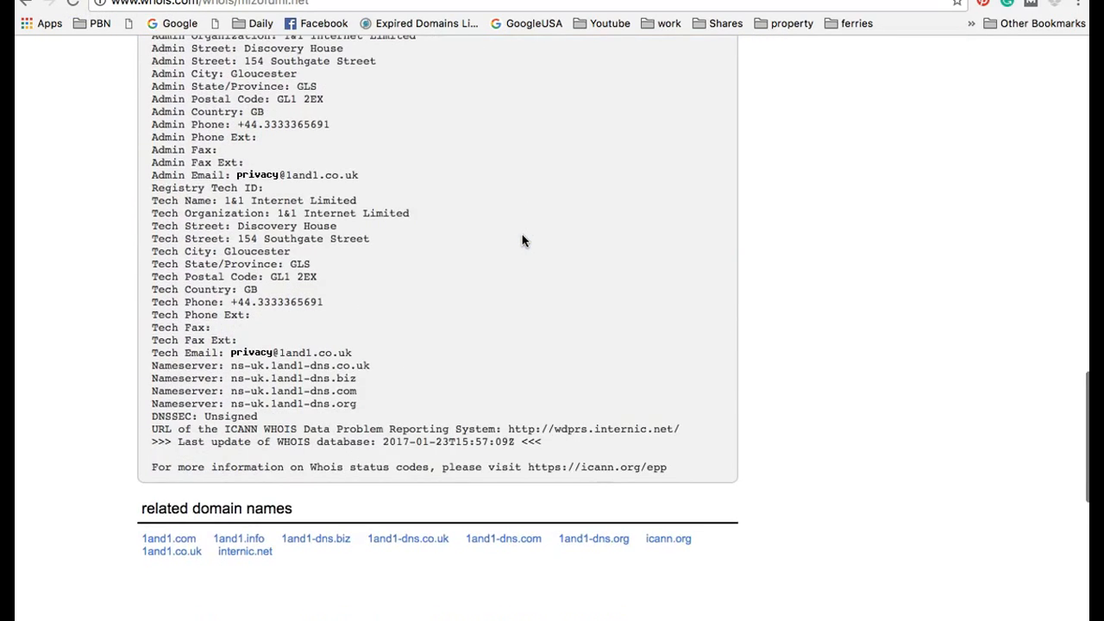
{"action": "left_click", "coordinate": [72, 4]}
{"action": "scroll", "coordinate": [460, 251], "scroll_direction": "up", "scroll_amount": 10}
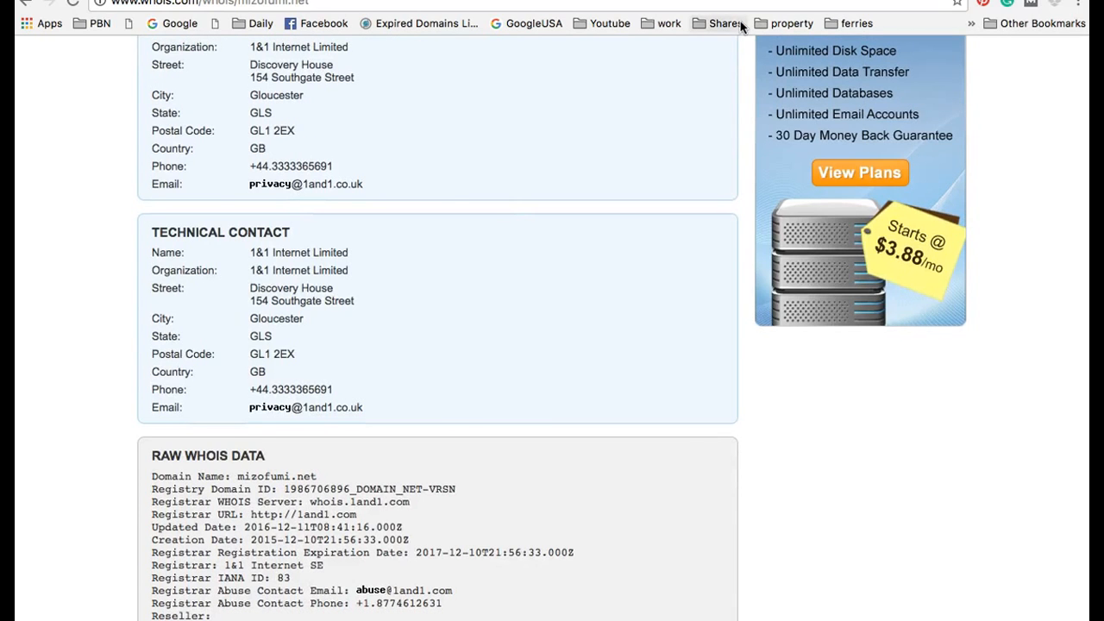
Examine the raw Whois data of mizofumi.net again, from the registrar details down to the nameserver and database update entries
{"action": "scroll", "coordinate": [516, 437], "scroll_direction": "down", "scroll_amount": 5}
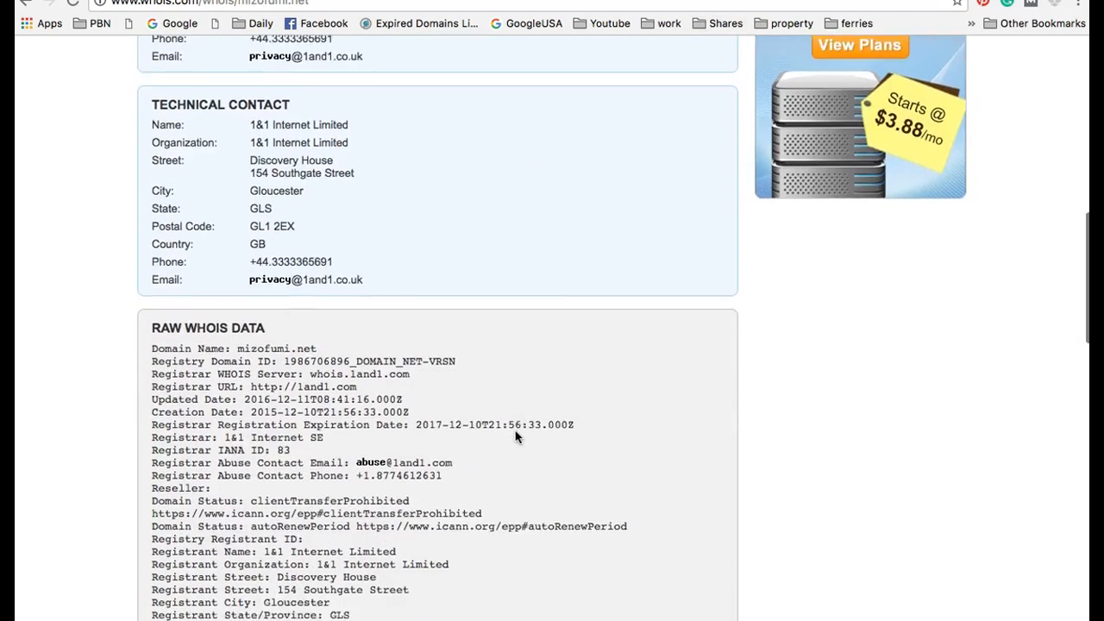
{"action": "scroll", "coordinate": [516, 438], "scroll_direction": "down", "scroll_amount": 4}
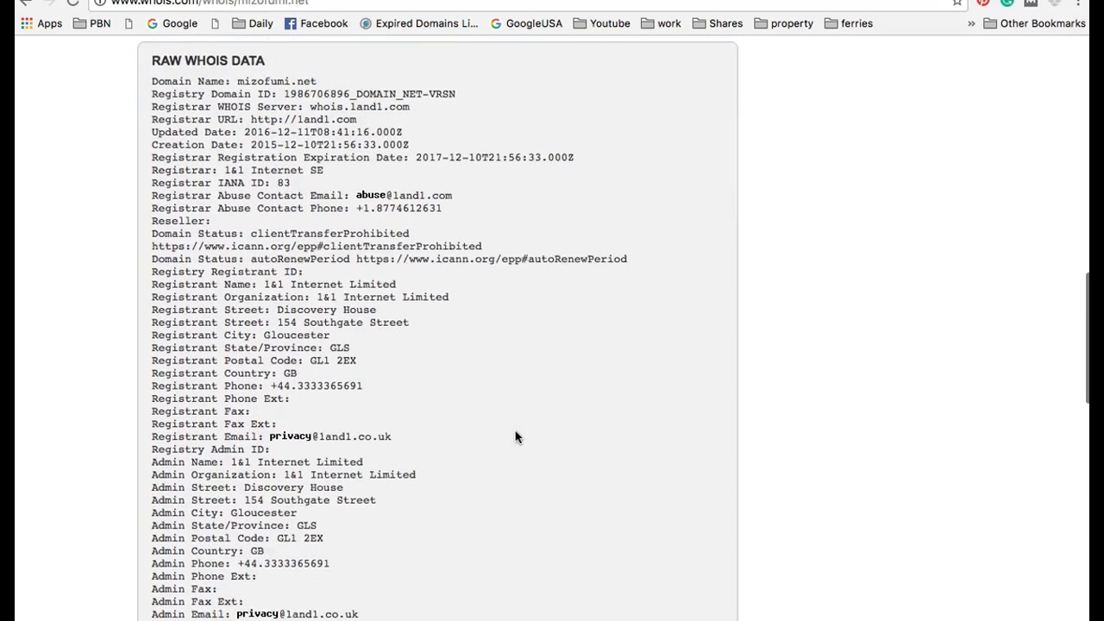
{"action": "right_click", "coordinate": [516, 438]}
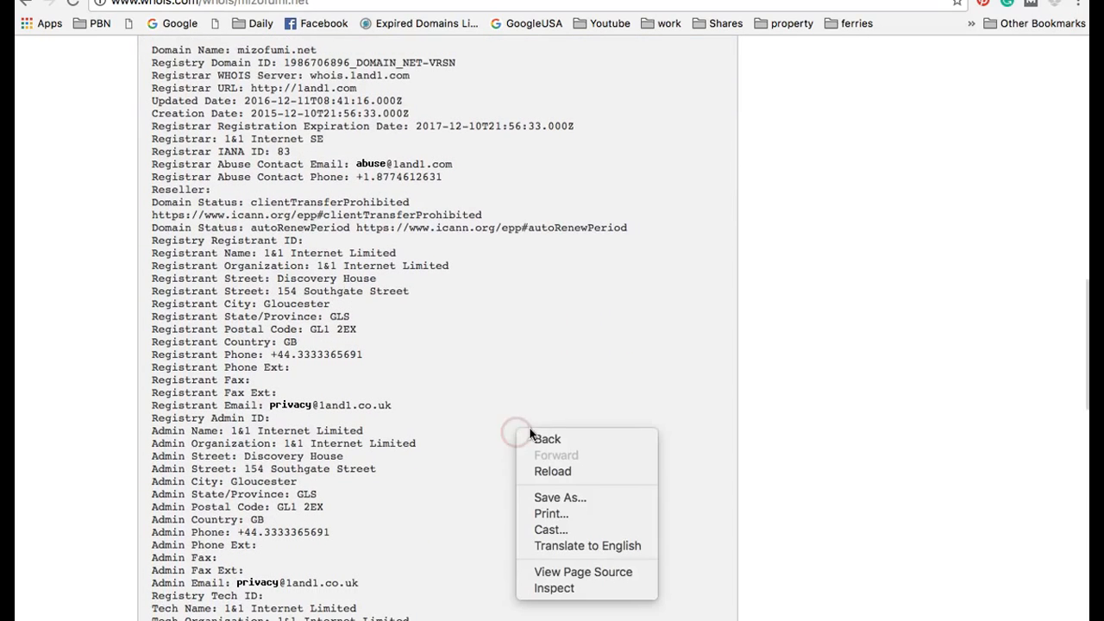
{"action": "left_click", "coordinate": [831, 346]}
{"action": "scroll", "coordinate": [462, 353], "scroll_direction": "down", "scroll_amount": 10}
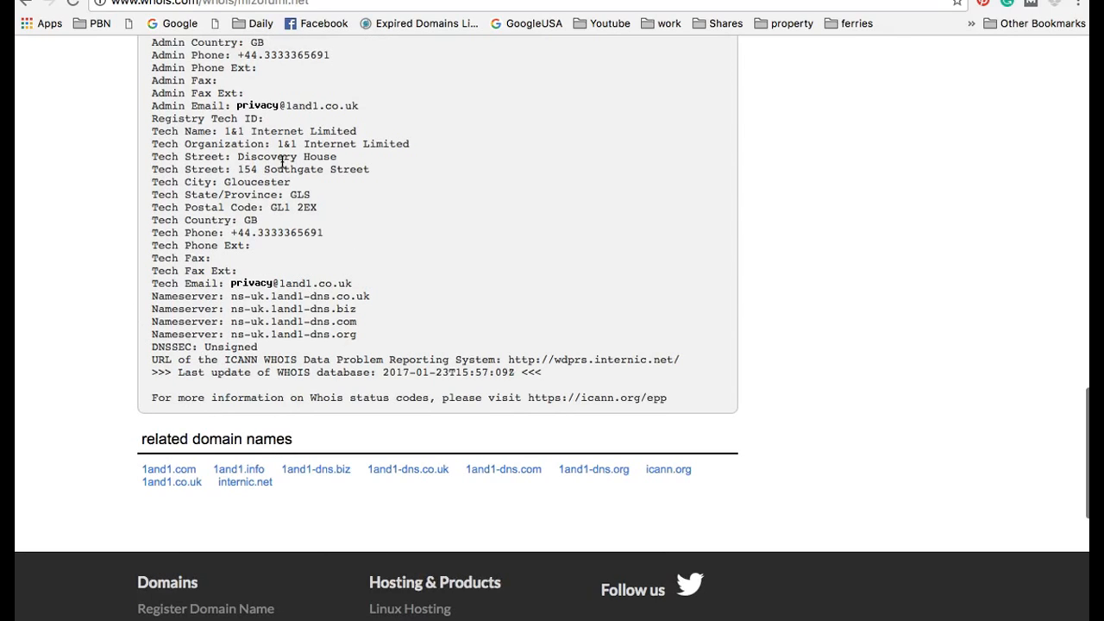
{"action": "scroll", "coordinate": [313, 238], "scroll_direction": "up", "scroll_amount": 3}
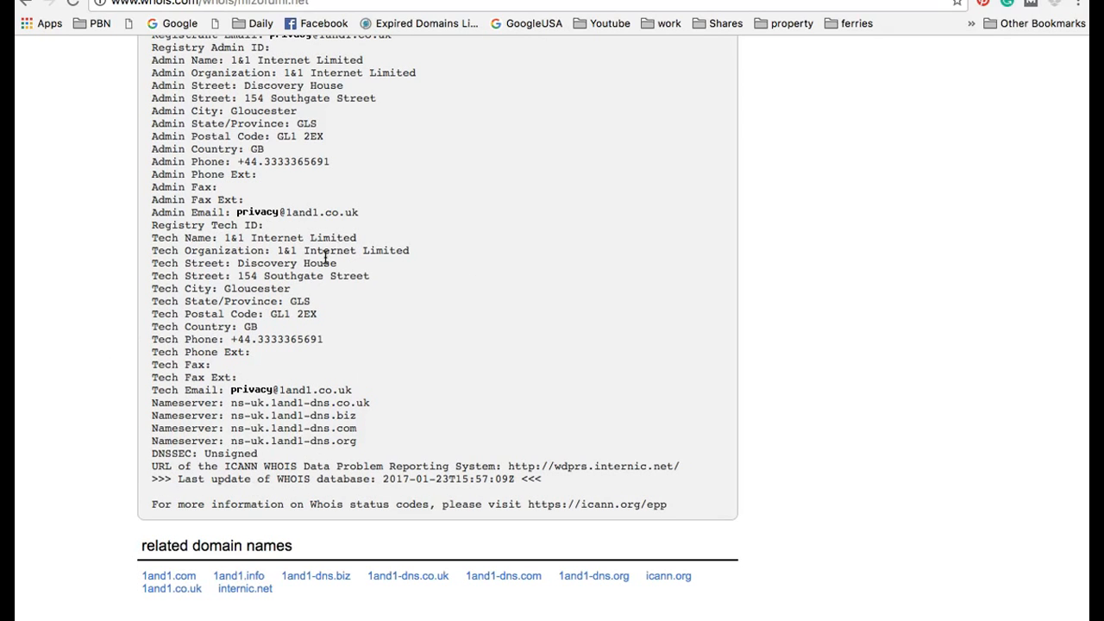
{"action": "scroll", "coordinate": [326, 257], "scroll_direction": "up", "scroll_amount": 7}
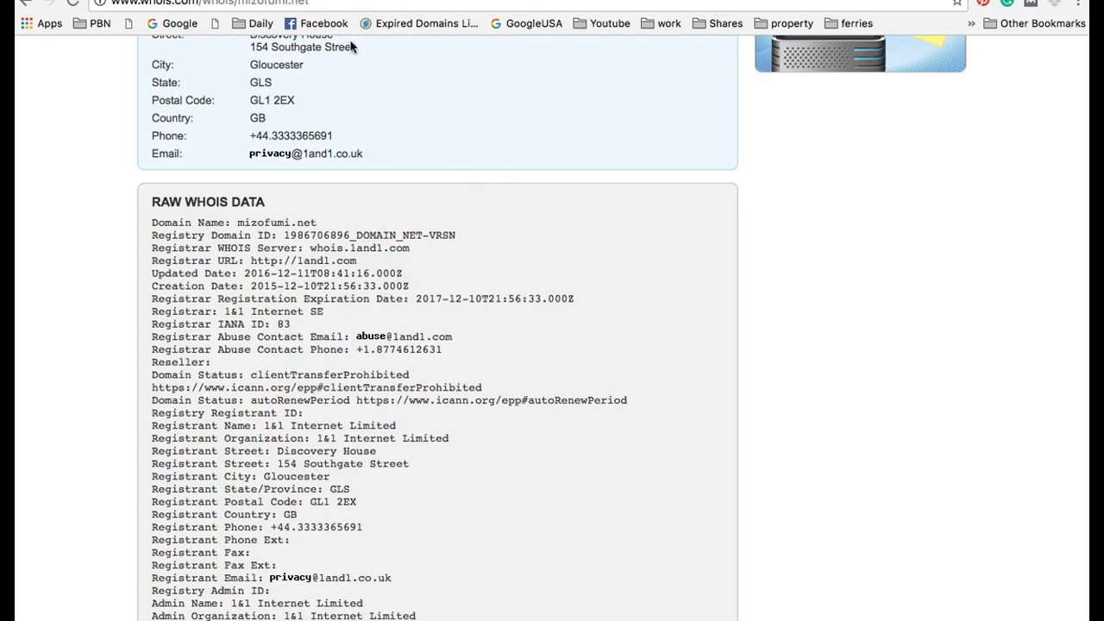
{"action": "scroll", "coordinate": [405, 336], "scroll_direction": "down", "scroll_amount": 2}
{"action": "scroll", "coordinate": [714, 276], "scroll_direction": "down", "scroll_amount": 1}
{"action": "scroll", "coordinate": [714, 274], "scroll_direction": "up", "scroll_amount": 5}
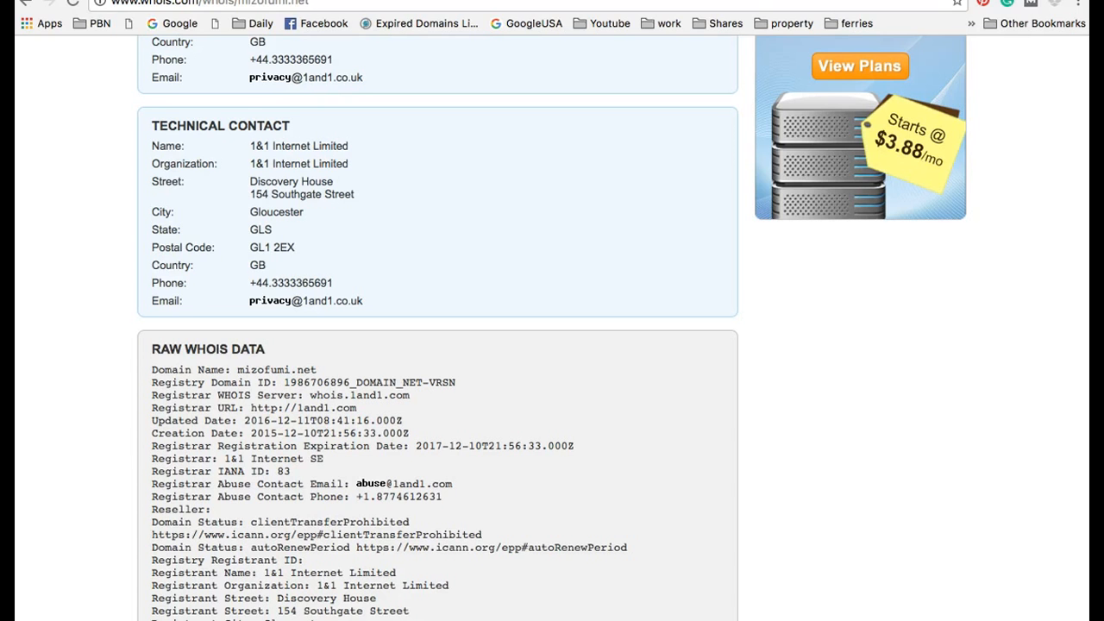
Review the Domain Information section of the mizofumi.net Whois record, including its name servers, dates and time of last update
{"action": "scroll", "coordinate": [769, 100], "scroll_direction": "up", "scroll_amount": 15}
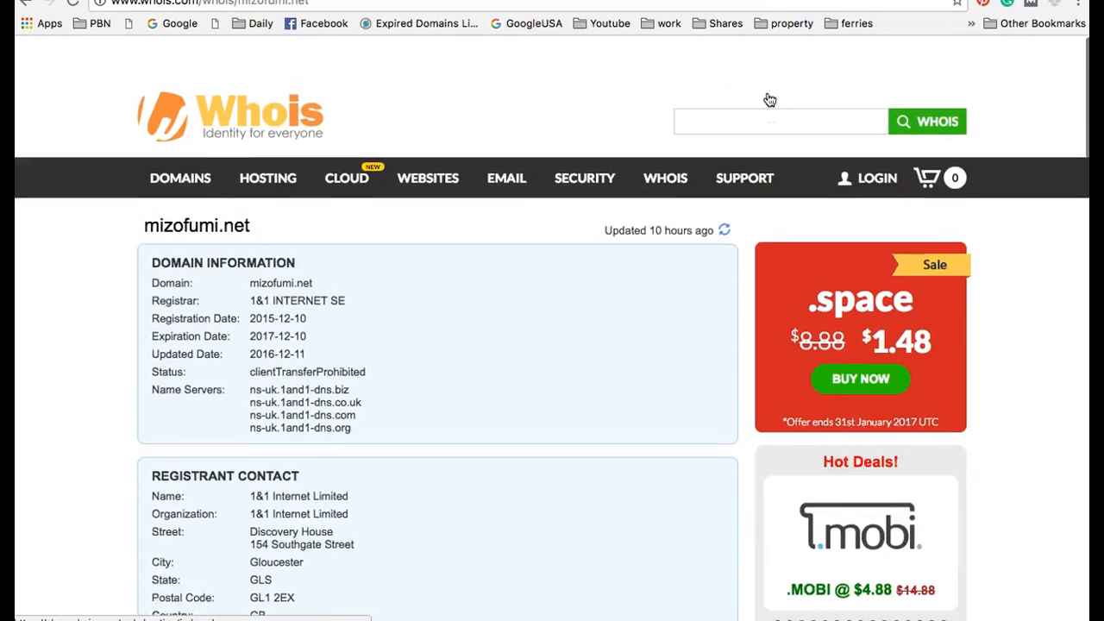
{"action": "scroll", "coordinate": [597, 276], "scroll_direction": "down", "scroll_amount": 2}
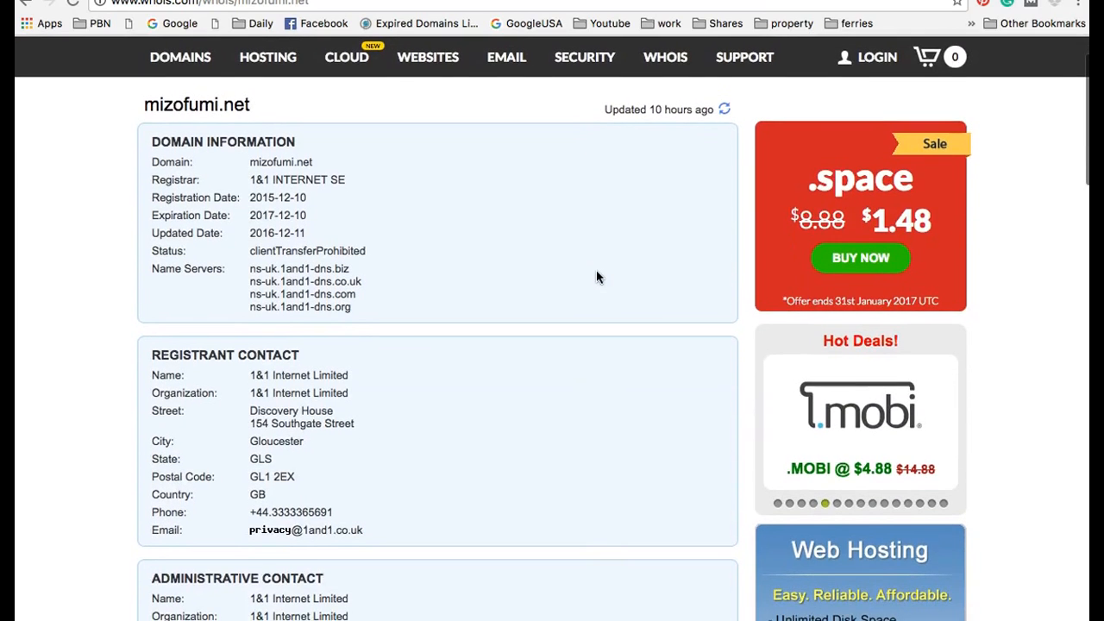
{"action": "scroll", "coordinate": [596, 276], "scroll_direction": "down", "scroll_amount": 5}
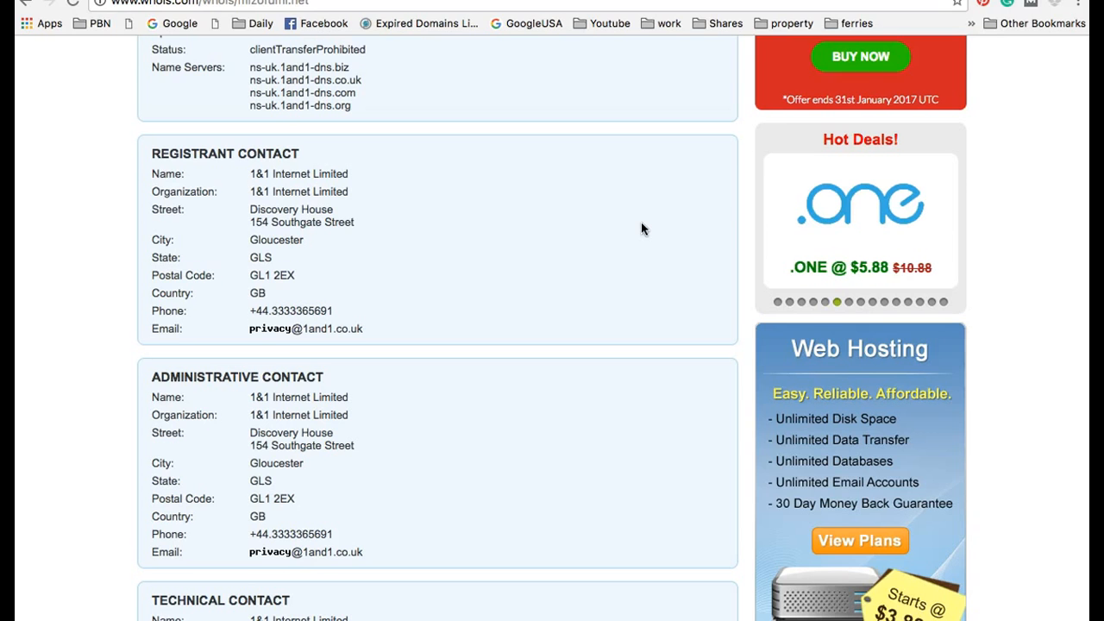
{"action": "scroll", "coordinate": [609, 278], "scroll_direction": "up", "scroll_amount": 3}
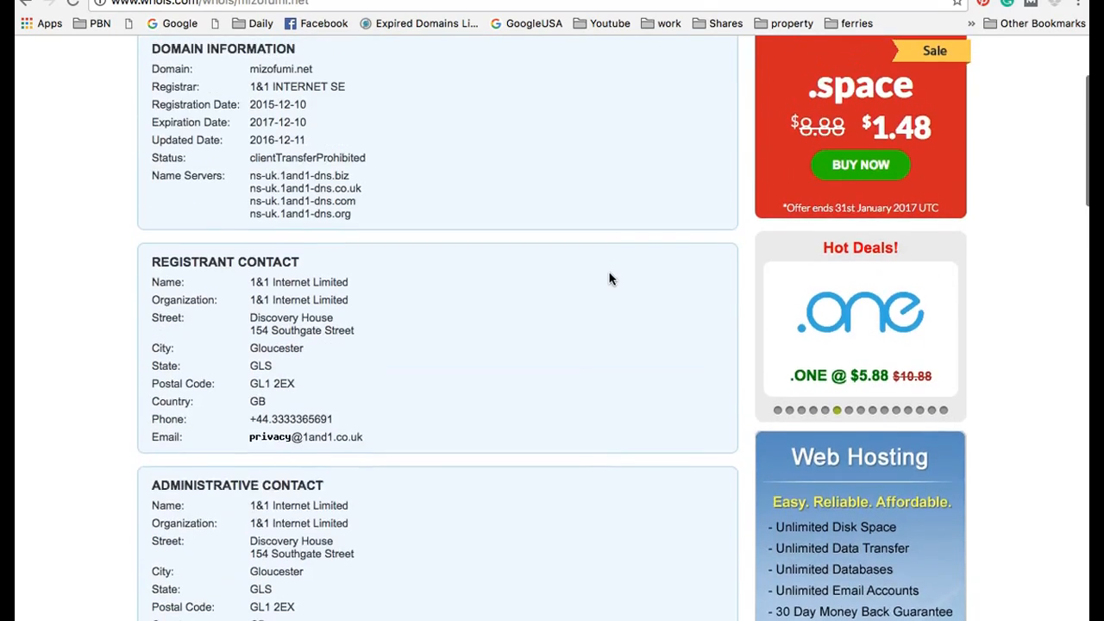
{"action": "scroll", "coordinate": [609, 278], "scroll_direction": "up", "scroll_amount": 4}
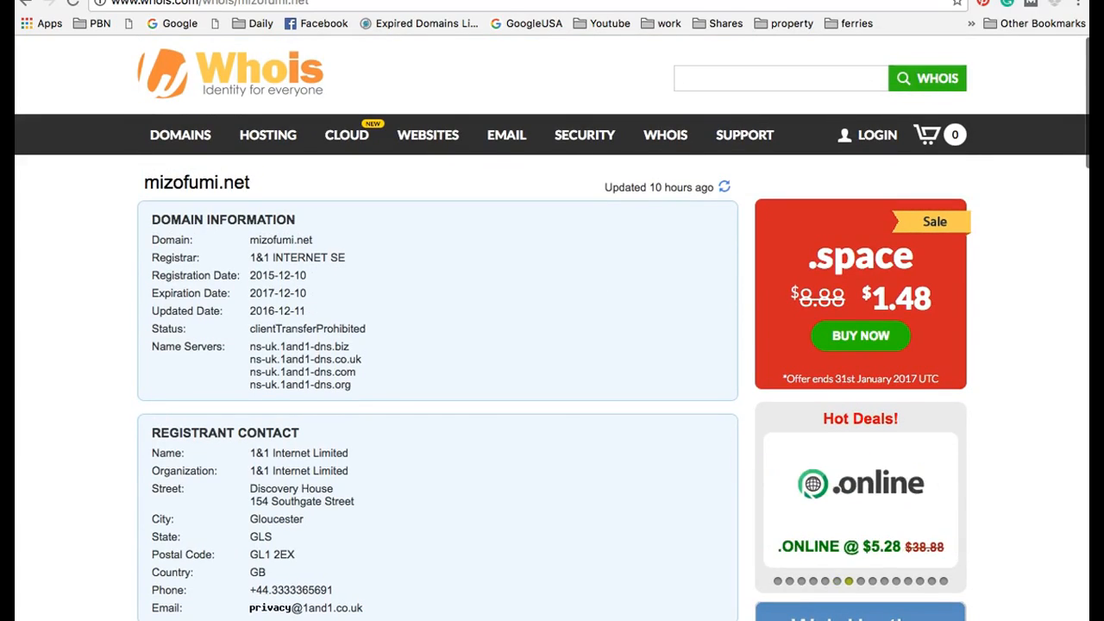
Switch back to Cloudflare's Caching page for mizofumi.net and look through its settings
{"action": "left_click", "coordinate": [690, 1]}
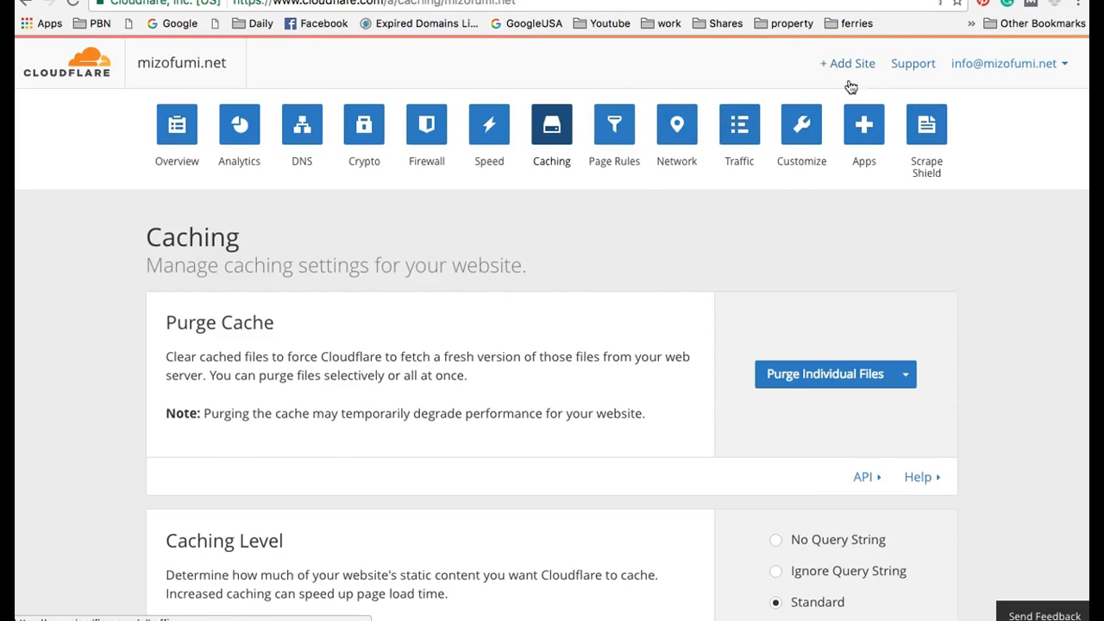
{"action": "scroll", "coordinate": [680, 321], "scroll_direction": "down", "scroll_amount": 10}
{"action": "scroll", "coordinate": [680, 323], "scroll_direction": "down", "scroll_amount": 3}
{"action": "scroll", "coordinate": [679, 324], "scroll_direction": "up", "scroll_amount": 10}
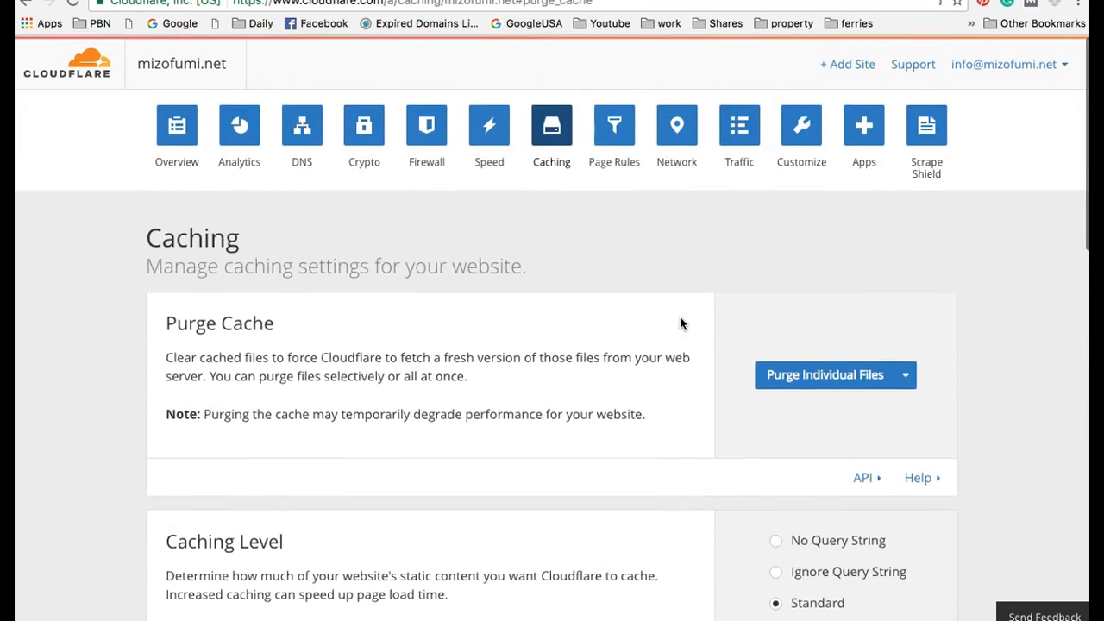